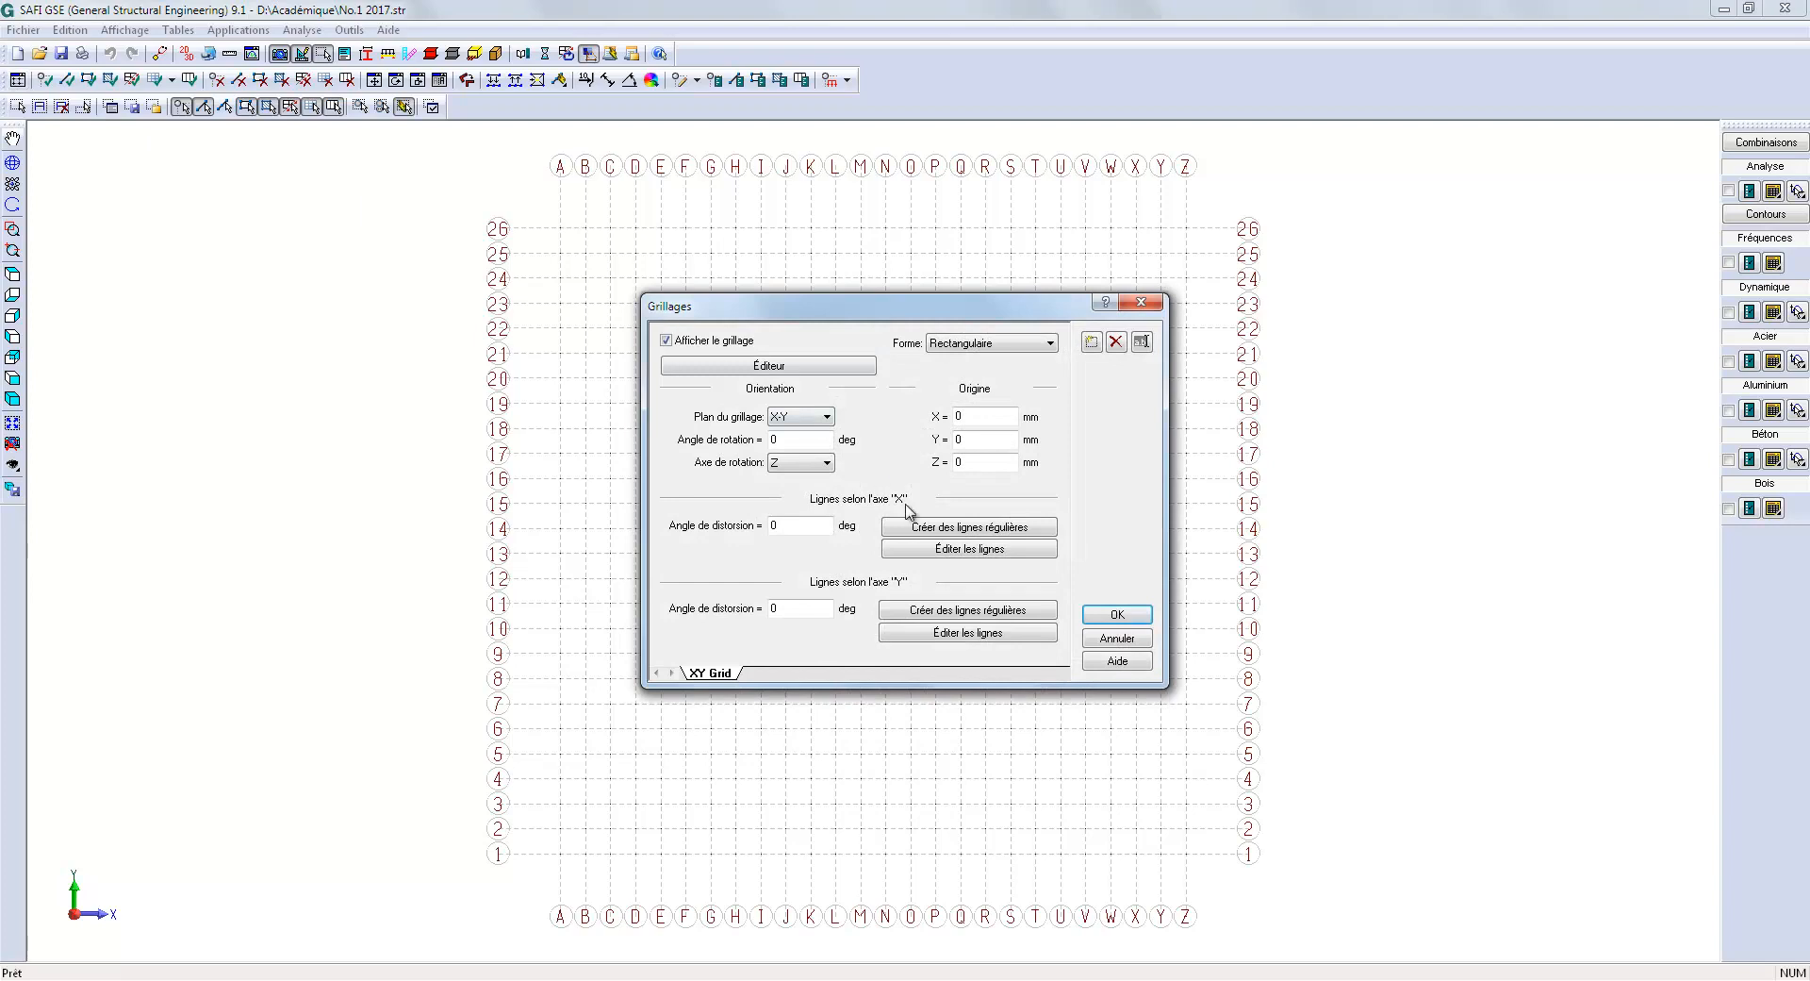
Step: Set the relative spacing of X-axis grid lines B, C and D to 3100 mm and line E to 2300 mm
click(924, 548)
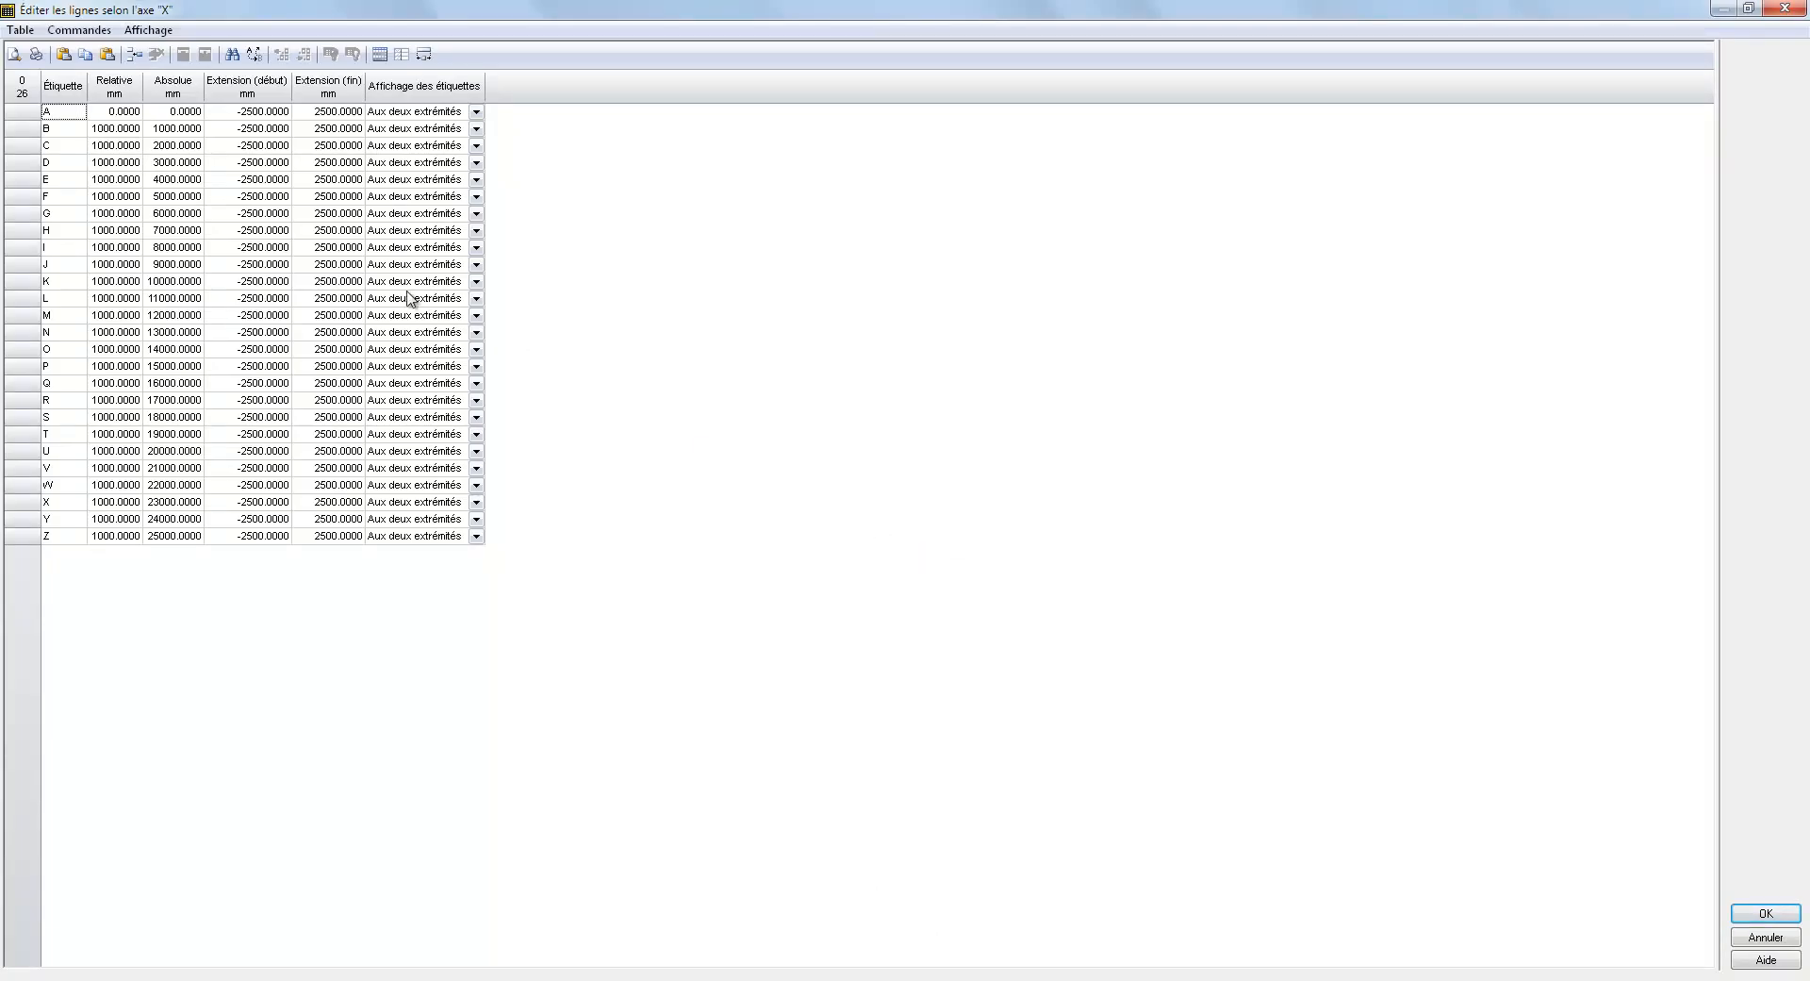
click(114, 133)
text(31)
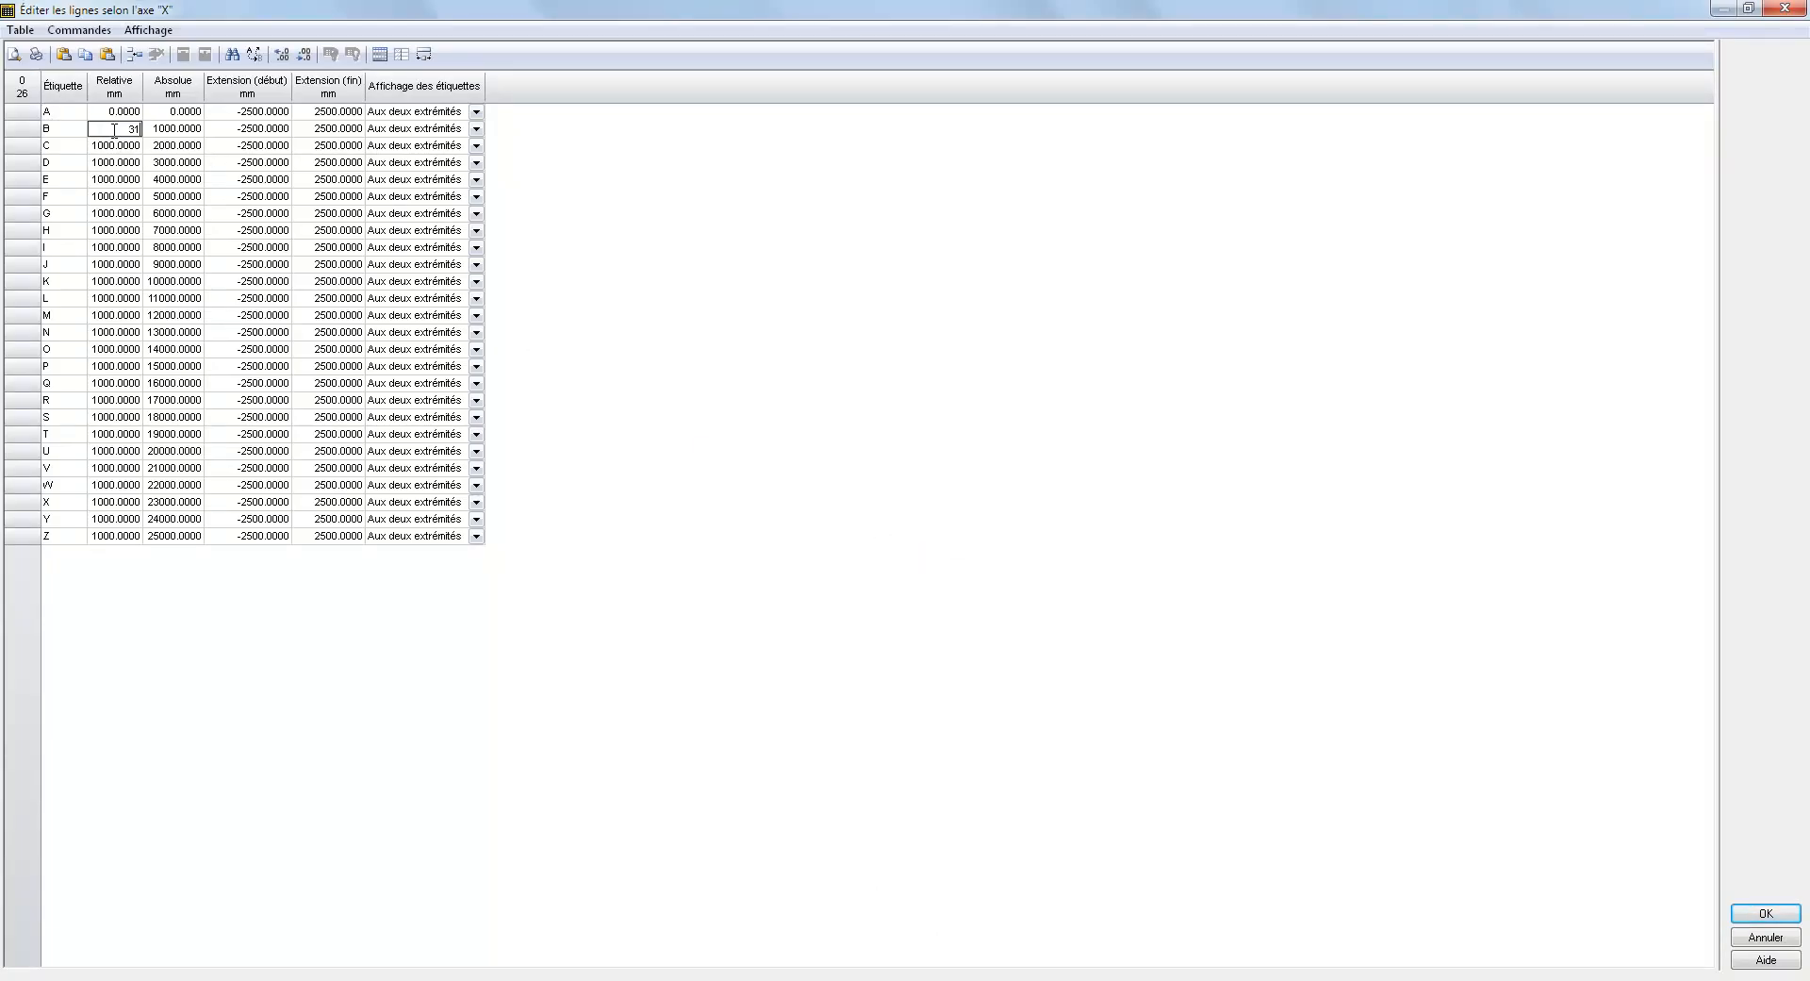
text(00)
key(Return)
text(3)
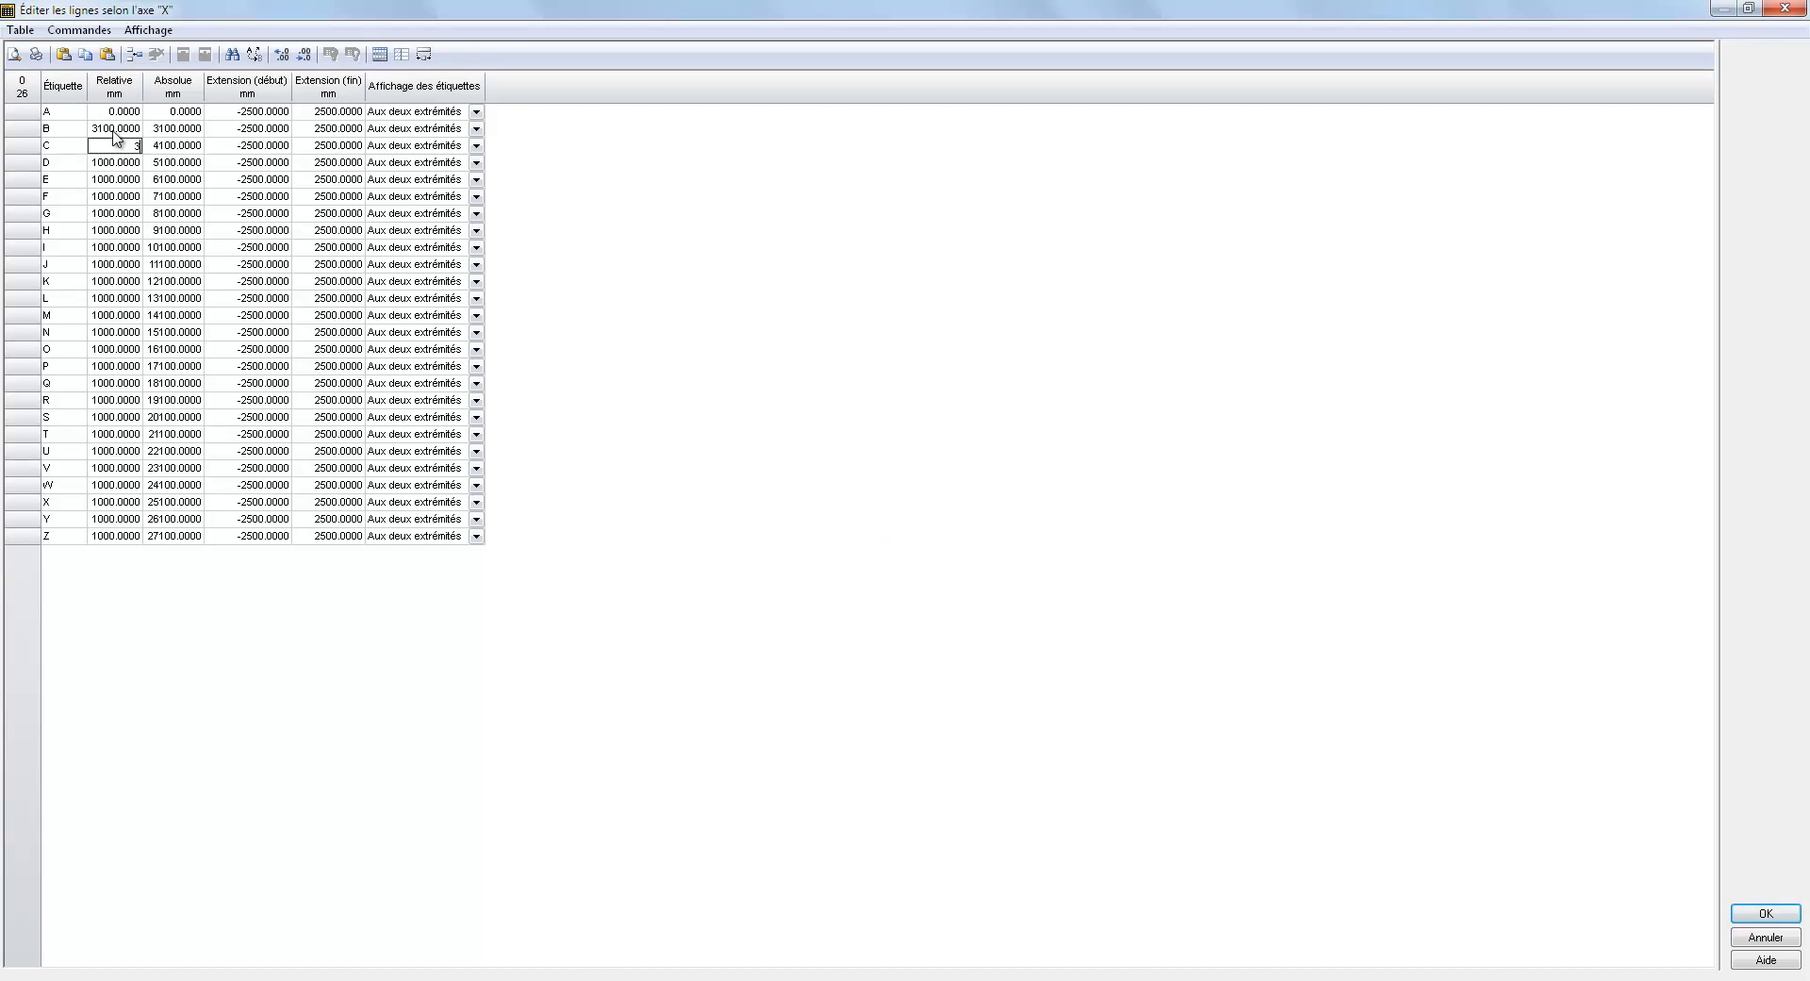
key(Return)
text(3100)
key(Return)
text(2)
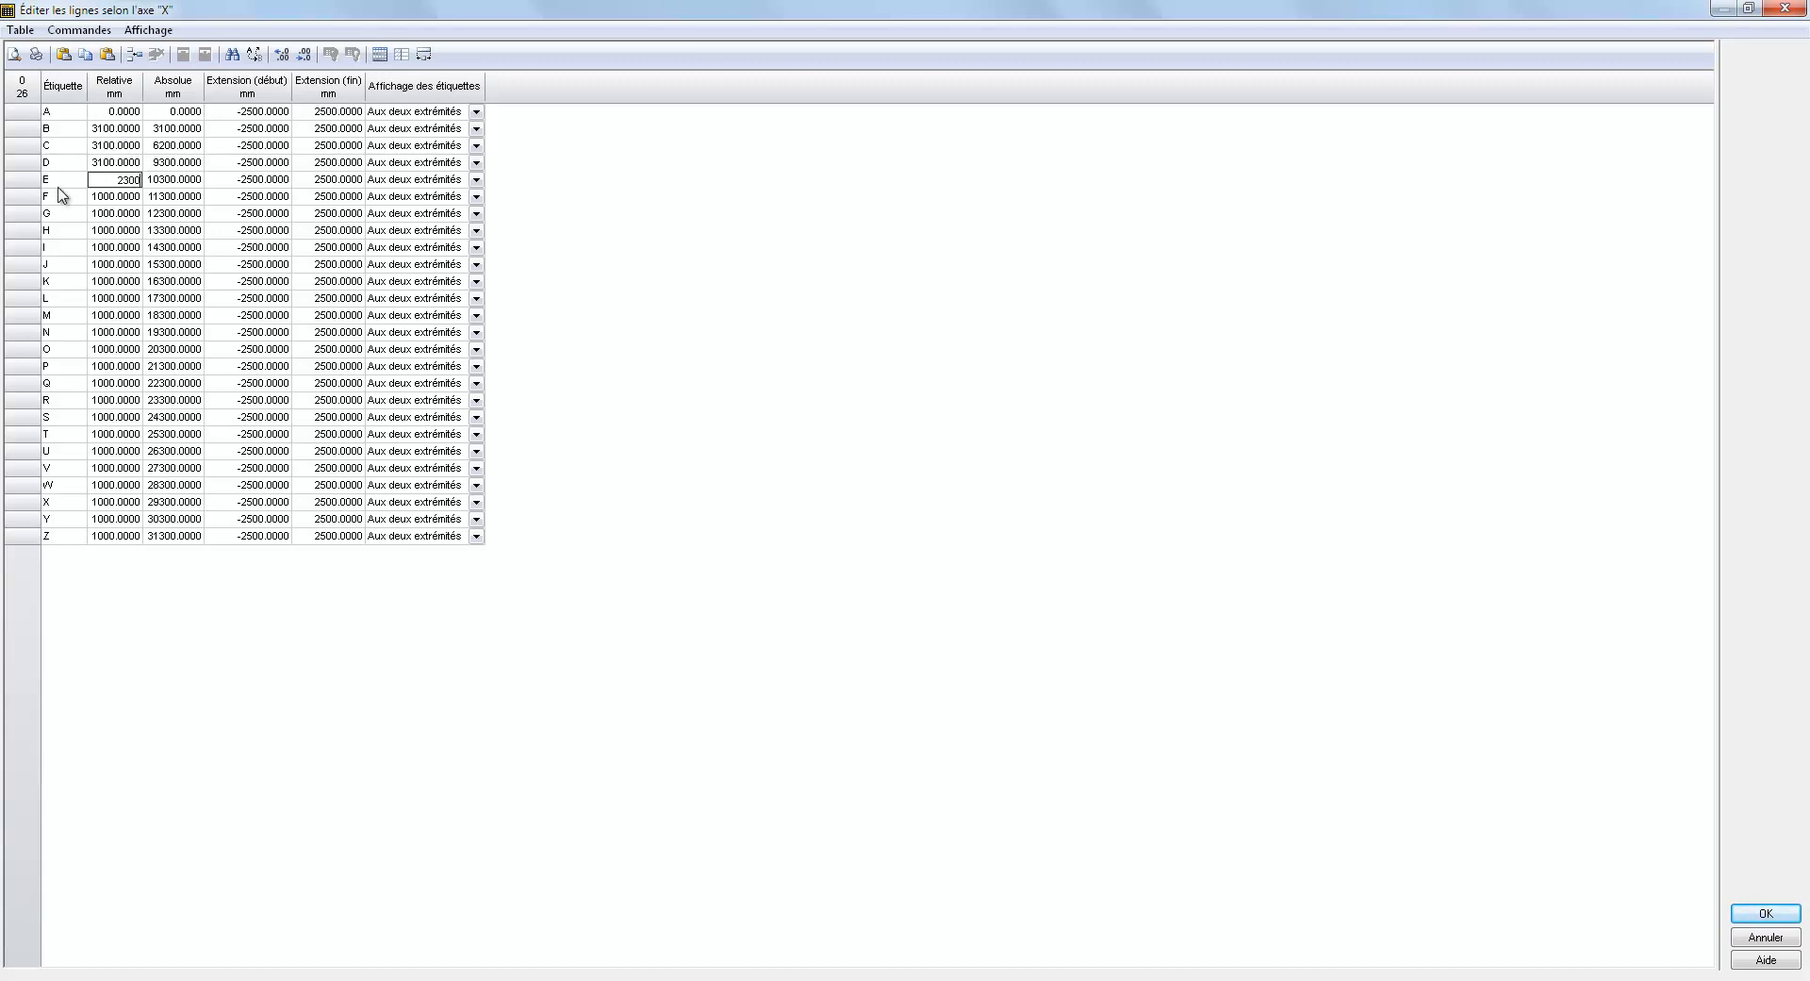
Step: Delete X-axis grid lines F to Z and accept the edited line table
click(112, 633)
drag(19, 205, 31, 538)
key(Delete)
key(Return)
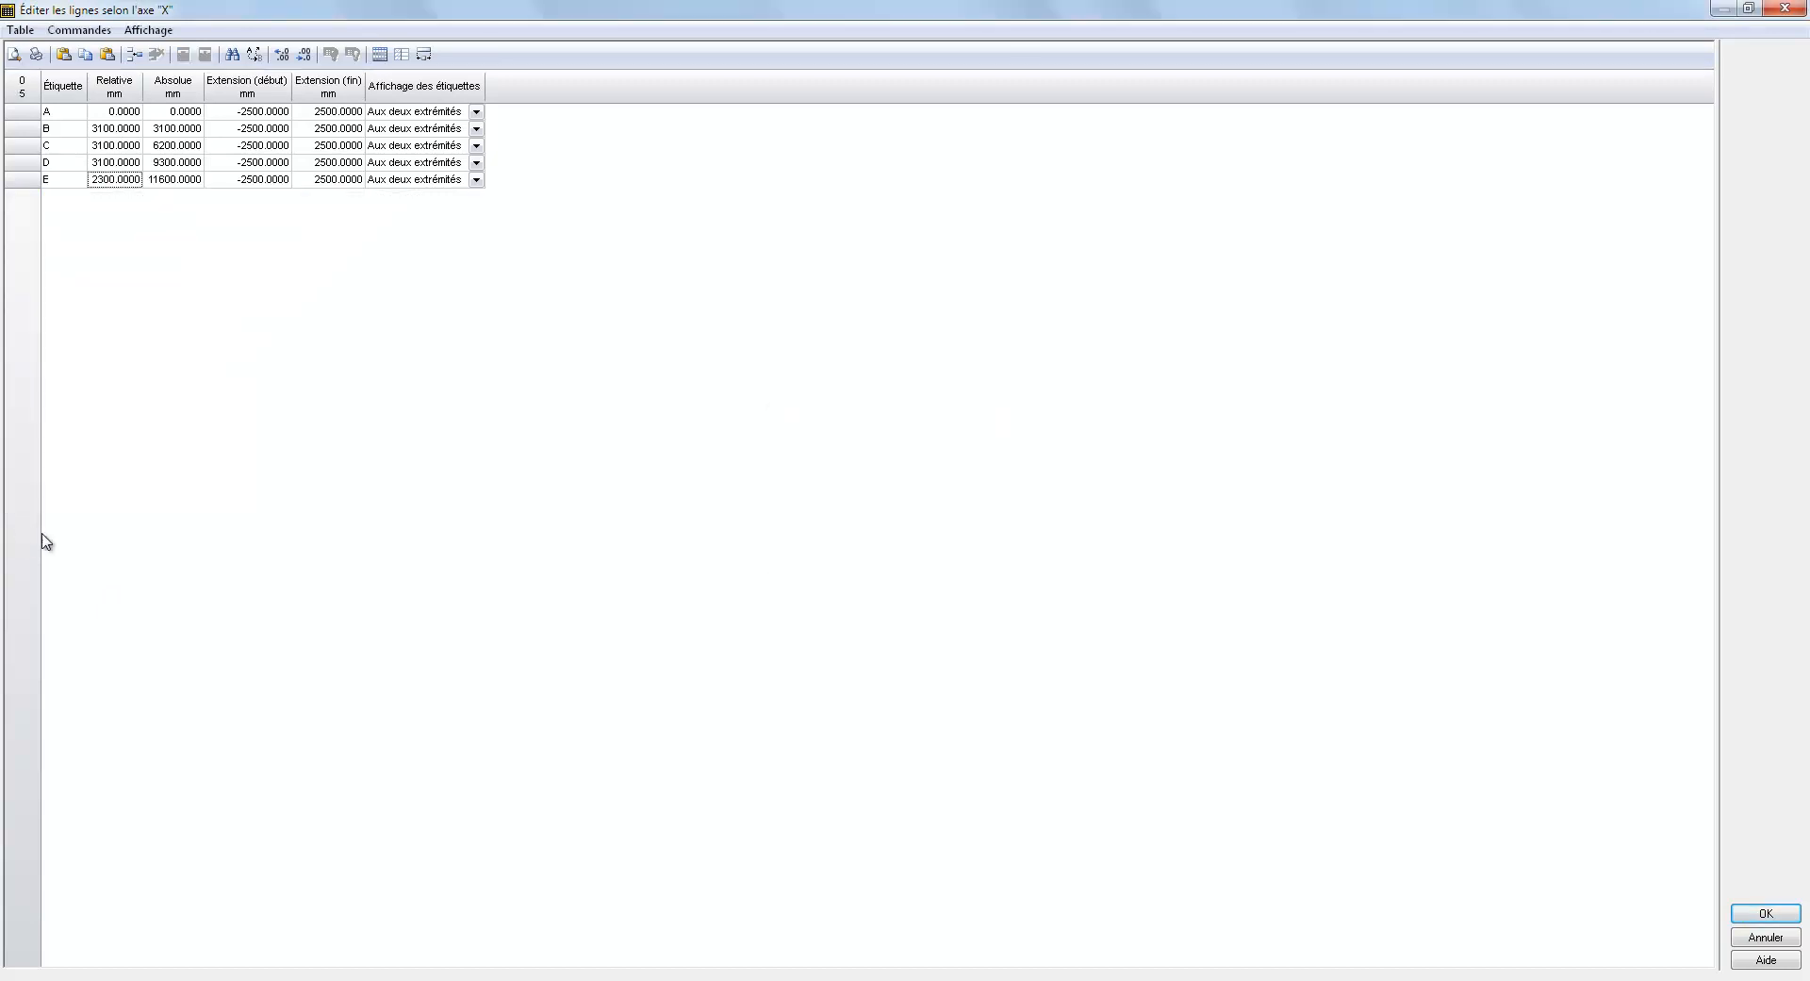
click(1749, 915)
Step: Delete Y-axis grid lines 2 to 26, keeping only line 1, and apply the grid
click(1043, 638)
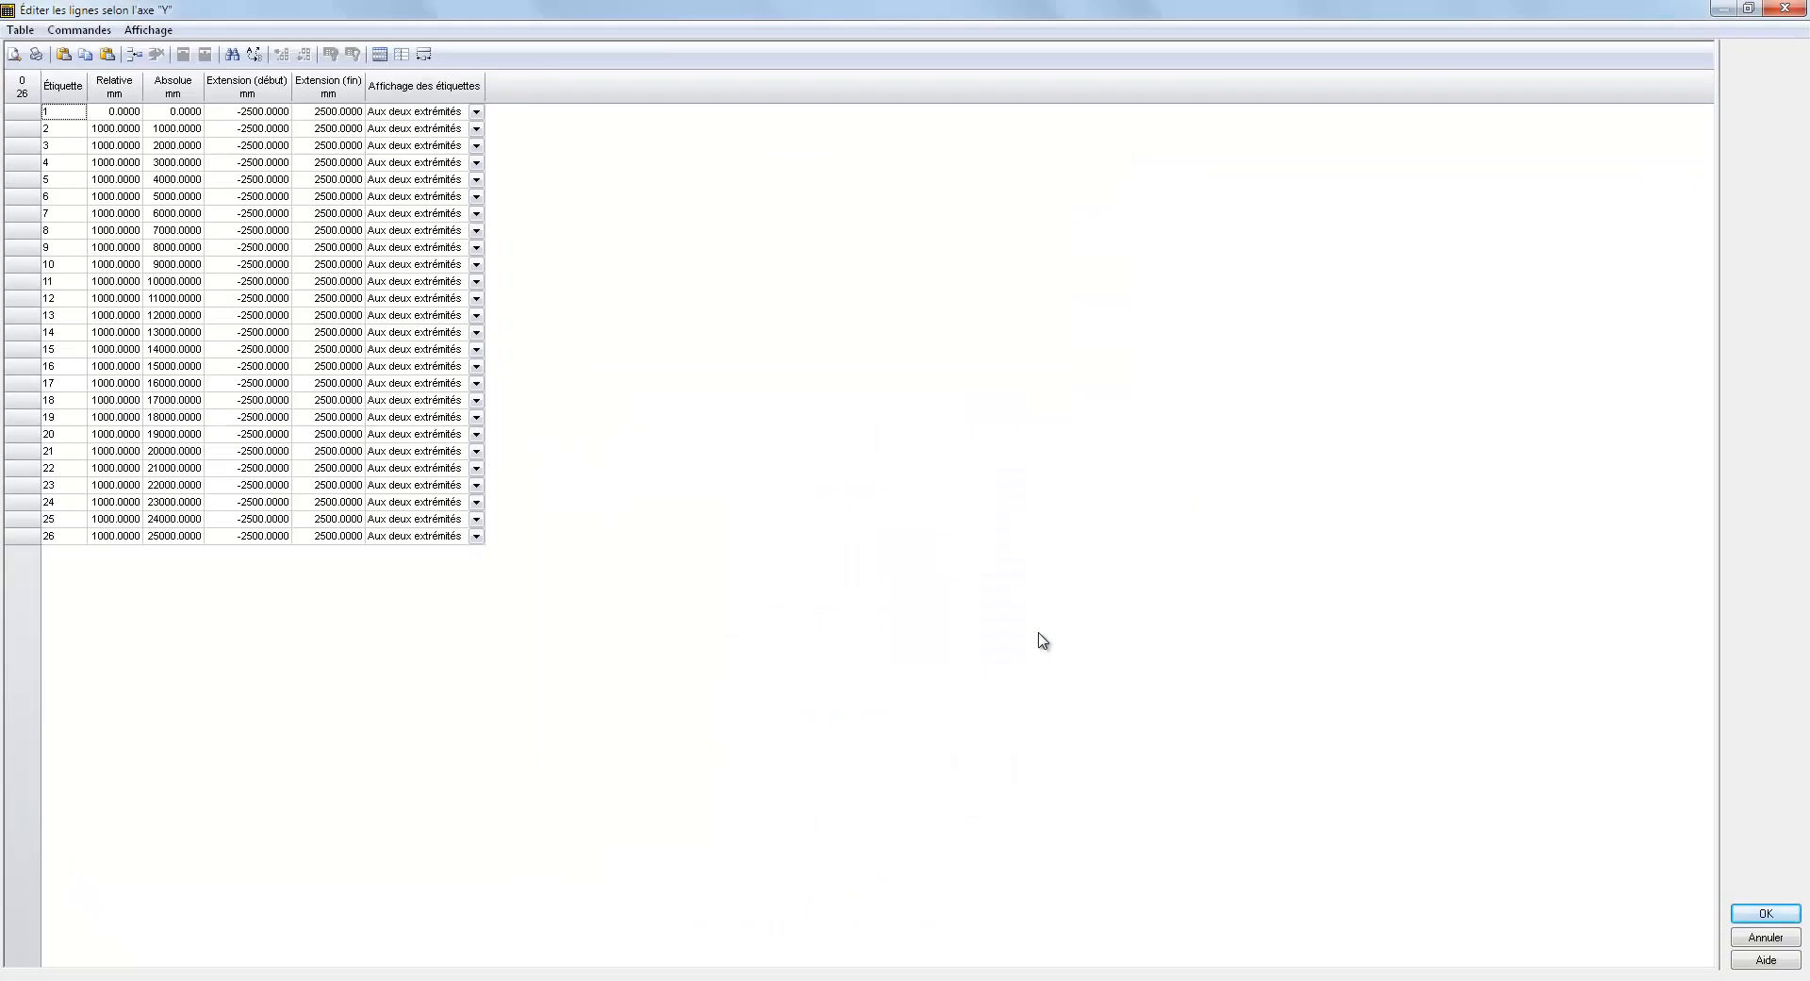
drag(24, 134, 24, 554)
key(Delete)
key(Return)
click(1766, 913)
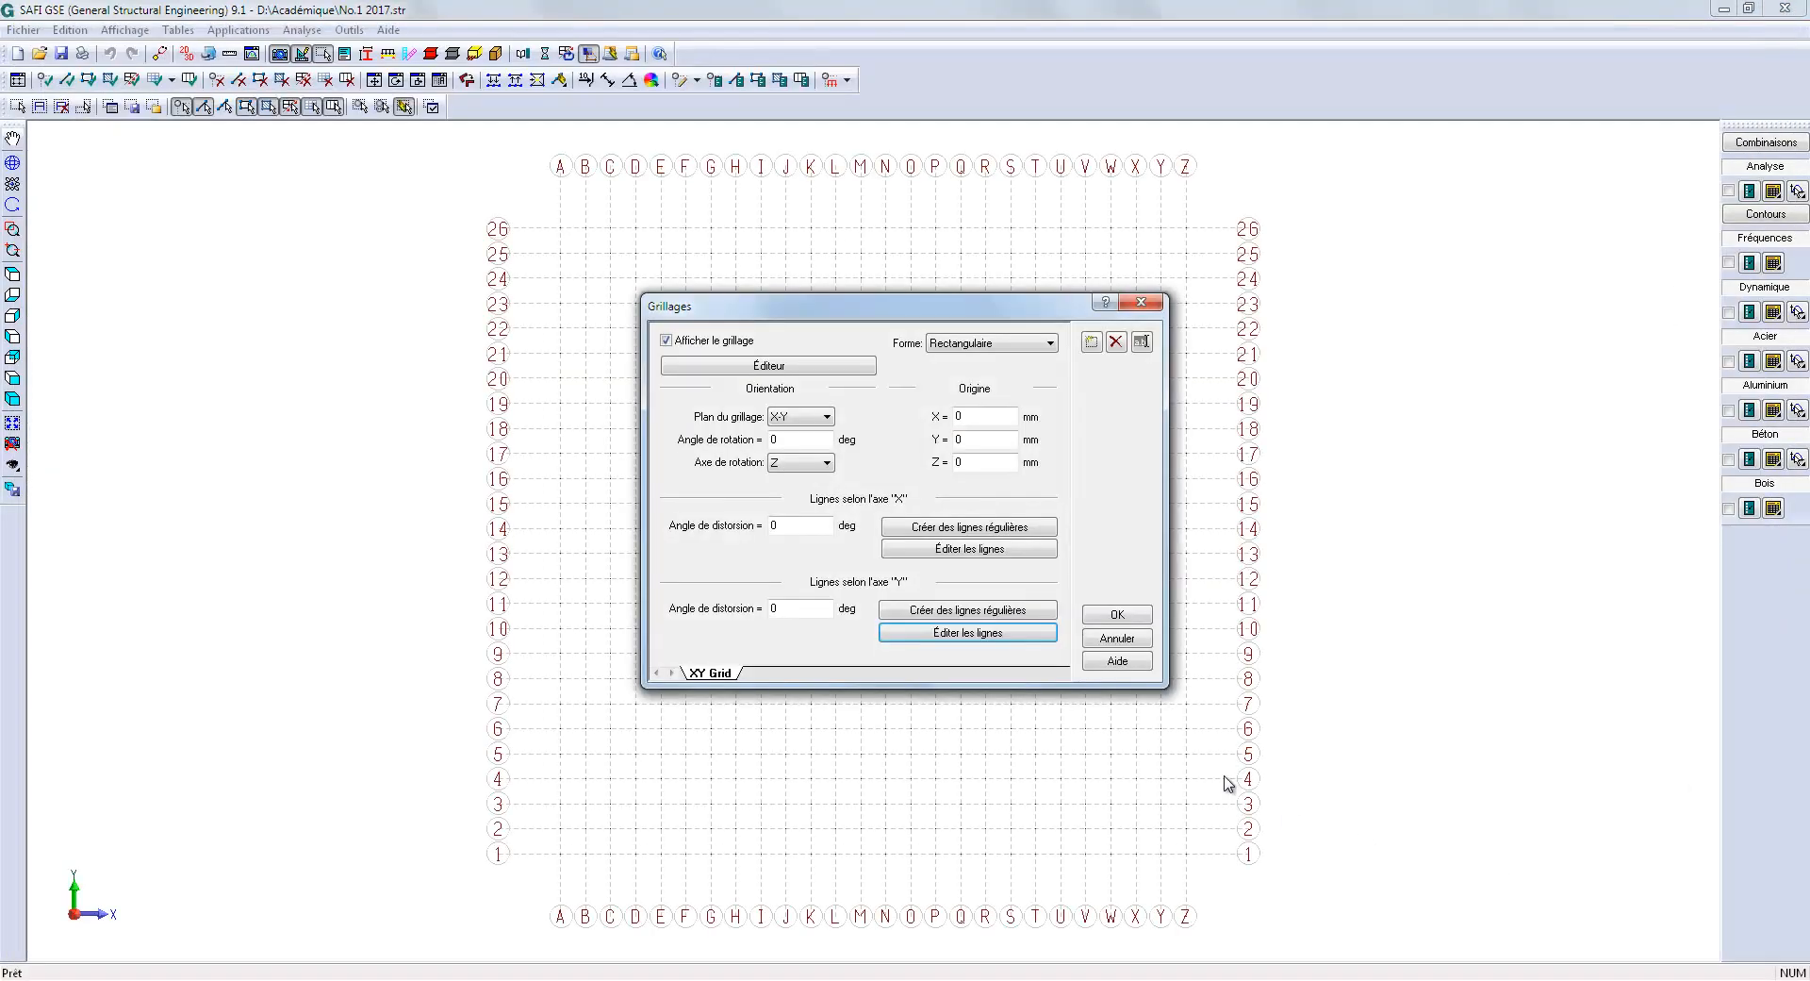
click(1101, 616)
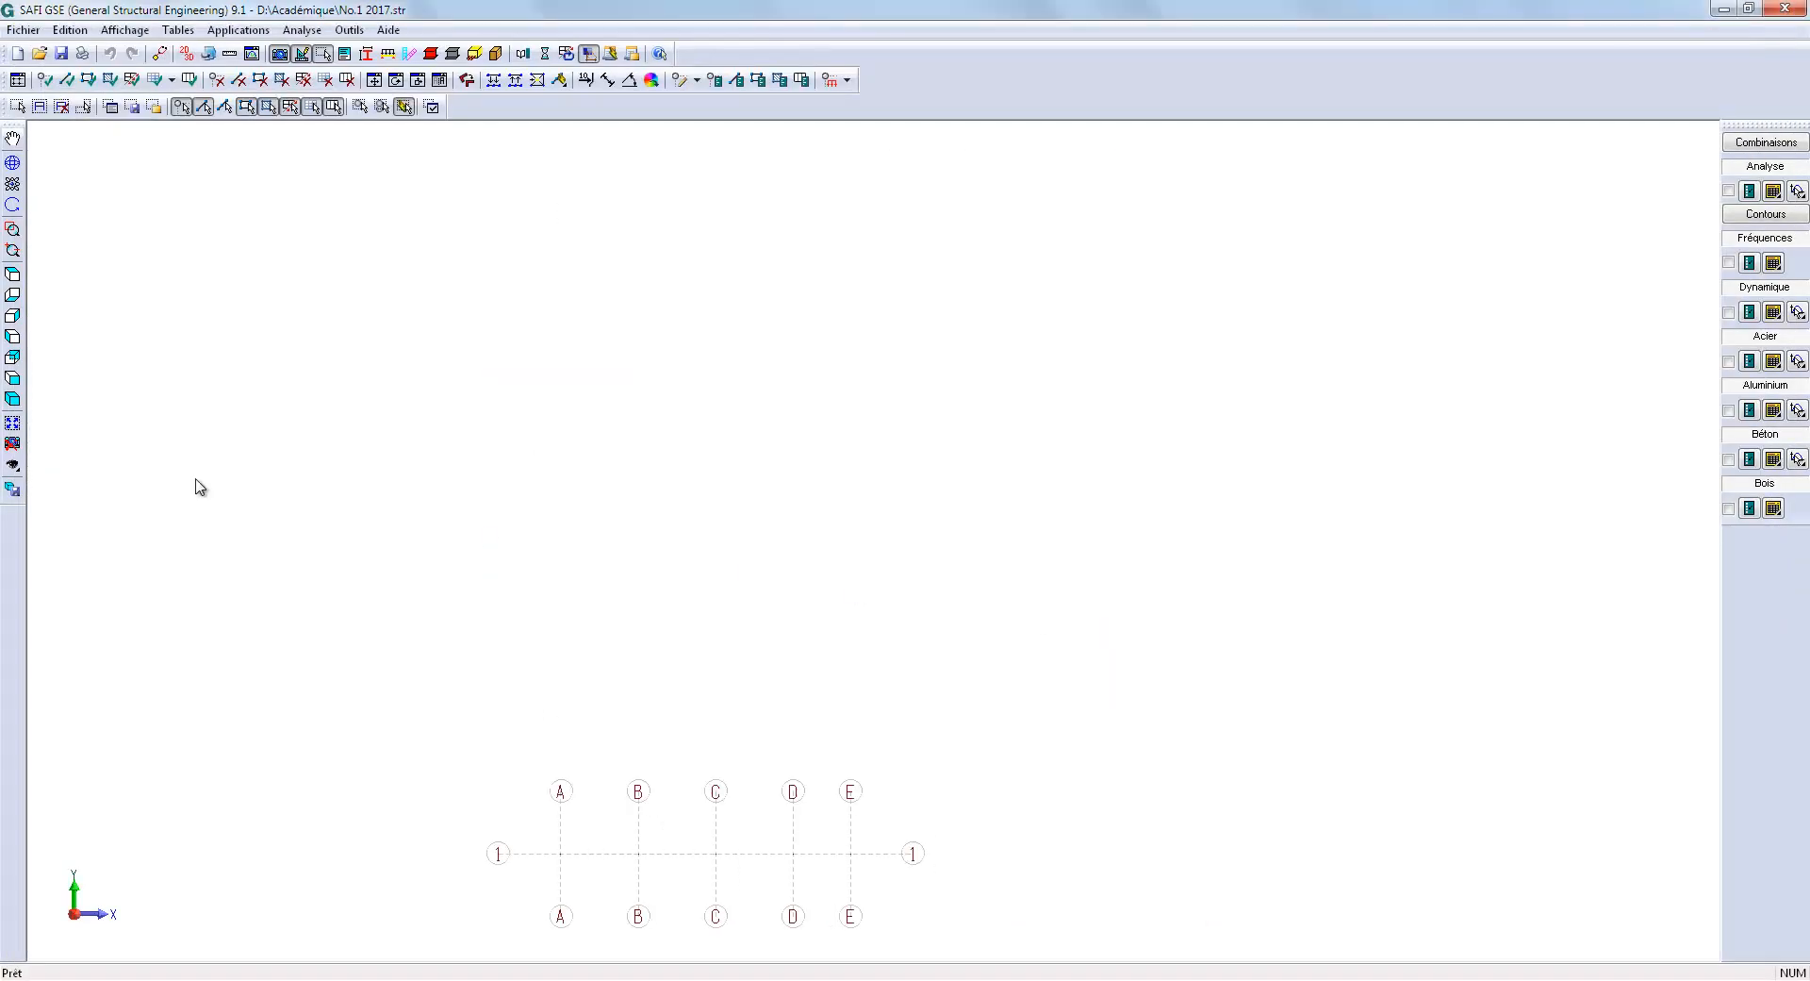
click(15, 422)
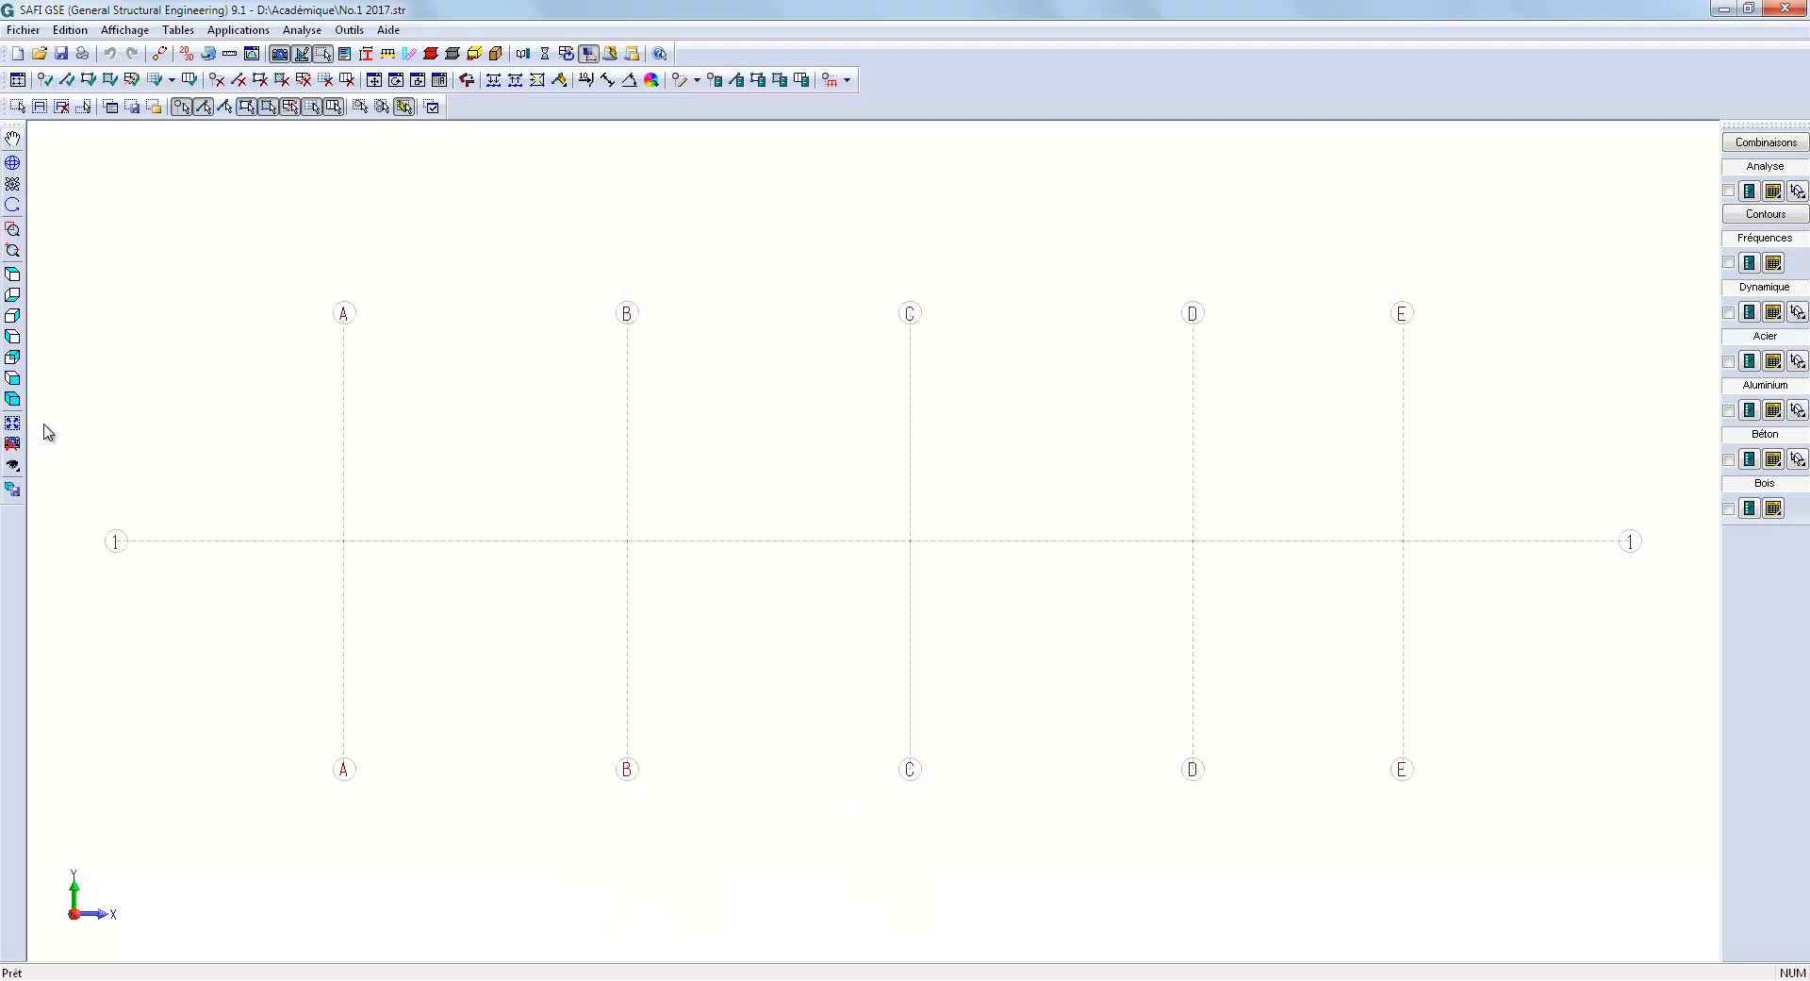
Step: Create beam members along grid line 1 from A to E, then hide the grid
click(66, 80)
drag(235, 456, 1584, 619)
key(Escape)
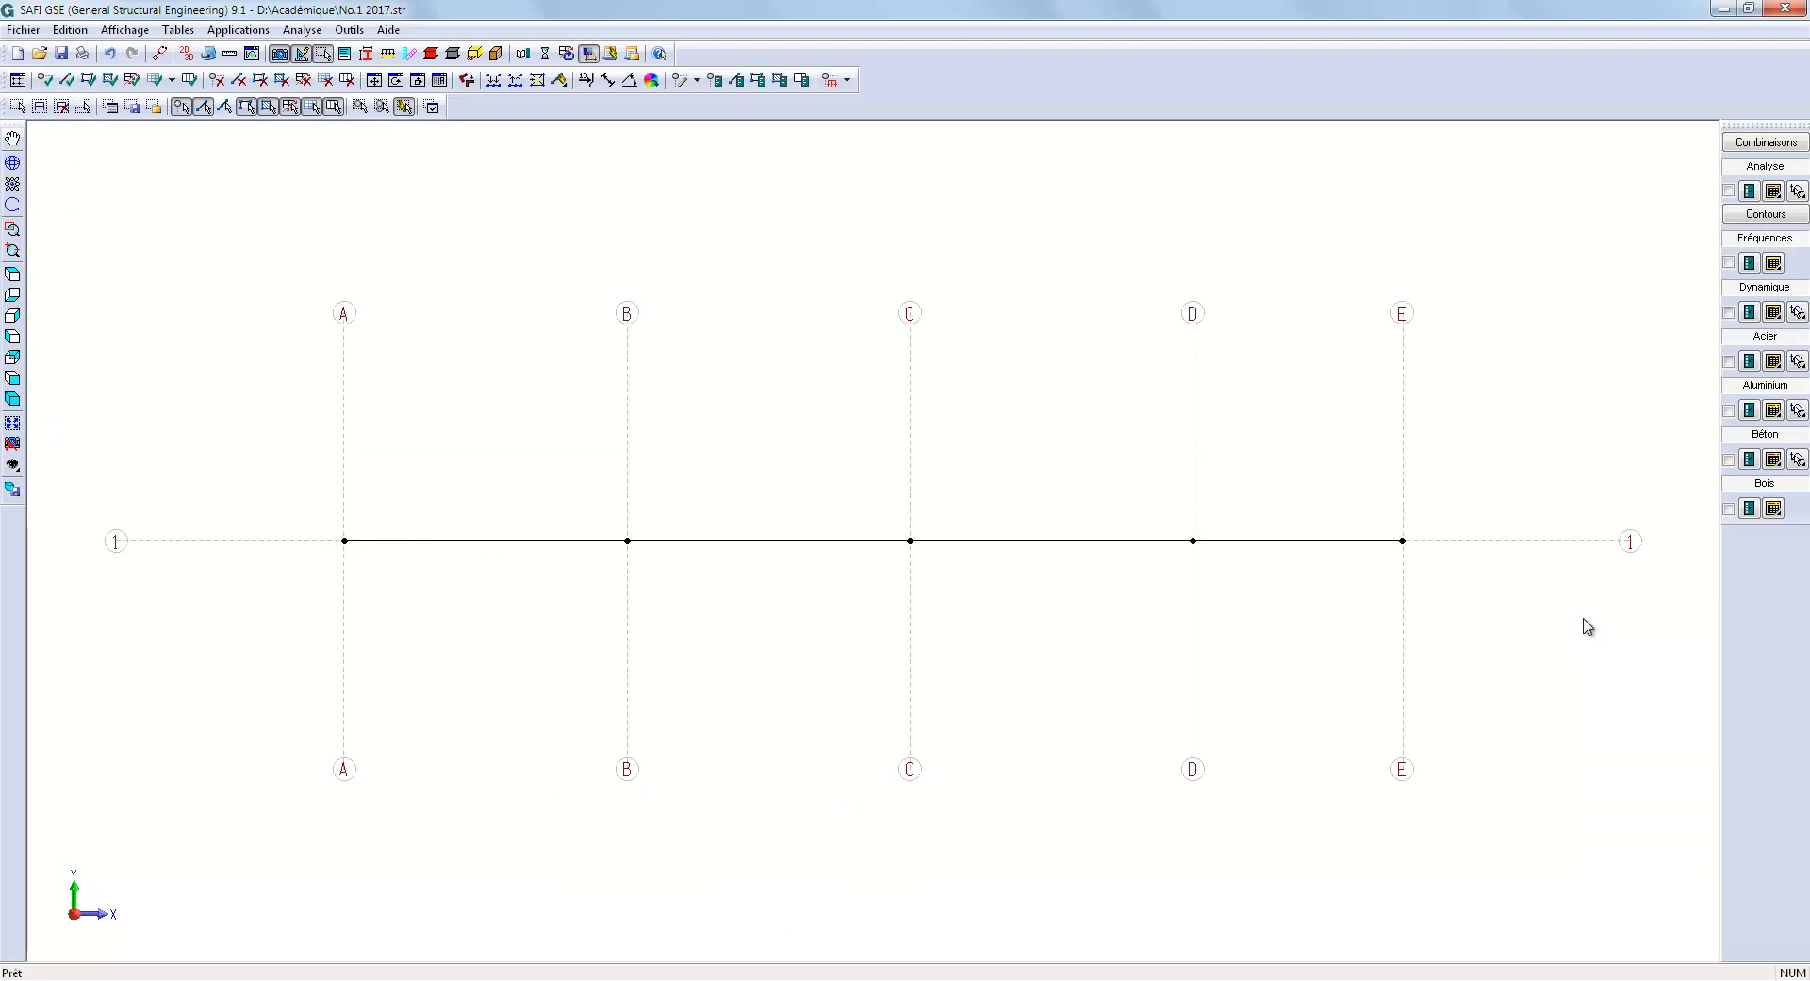
click(21, 82)
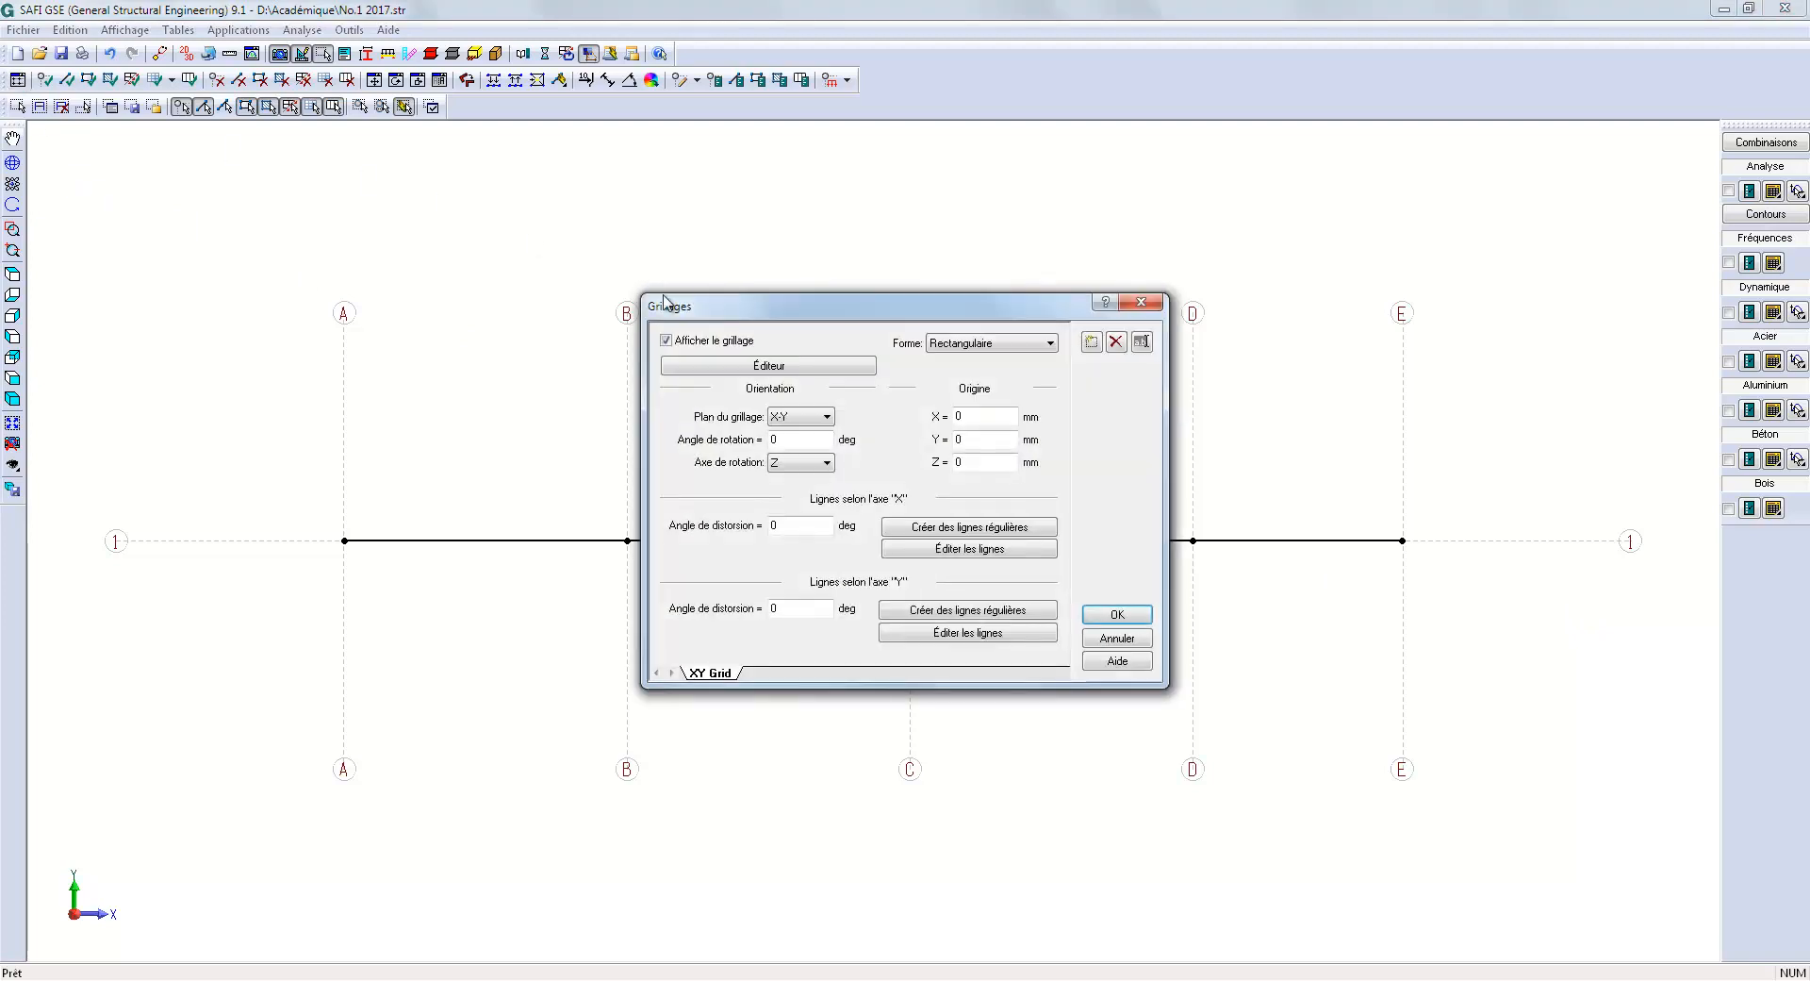
click(1132, 618)
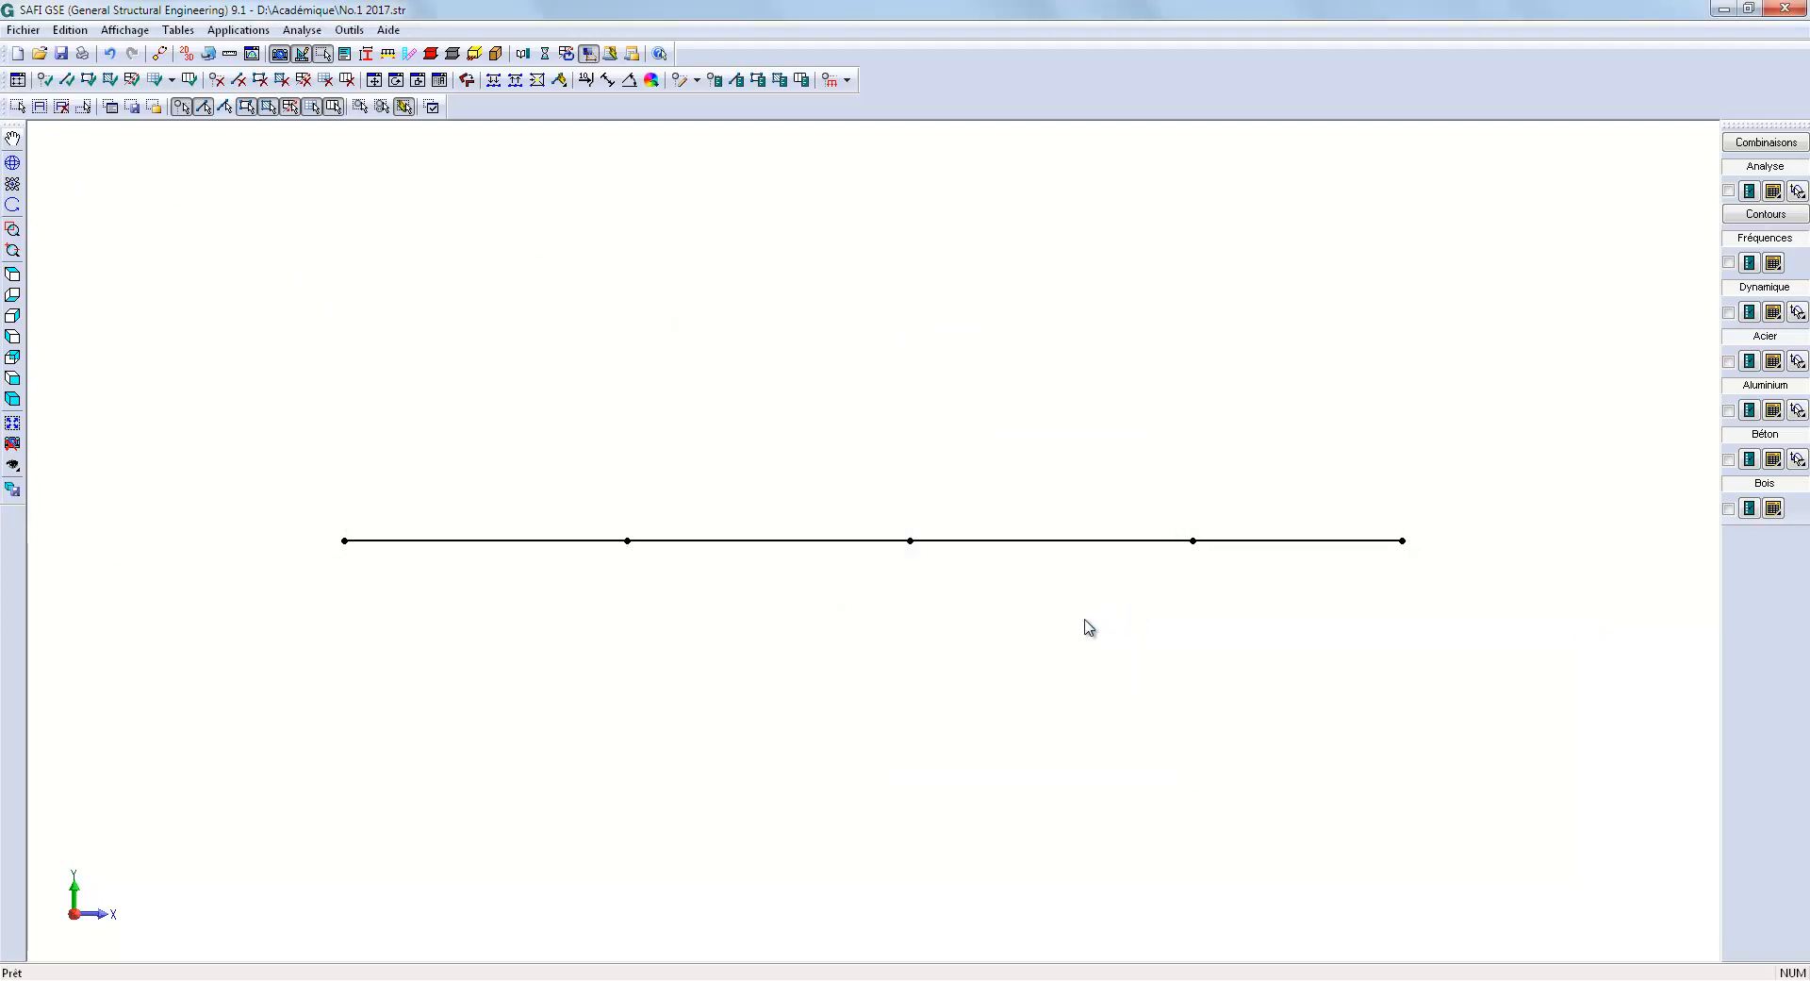
Step: Give the beam's left end joint a support restraining only movement along Y
drag(315, 512, 401, 617)
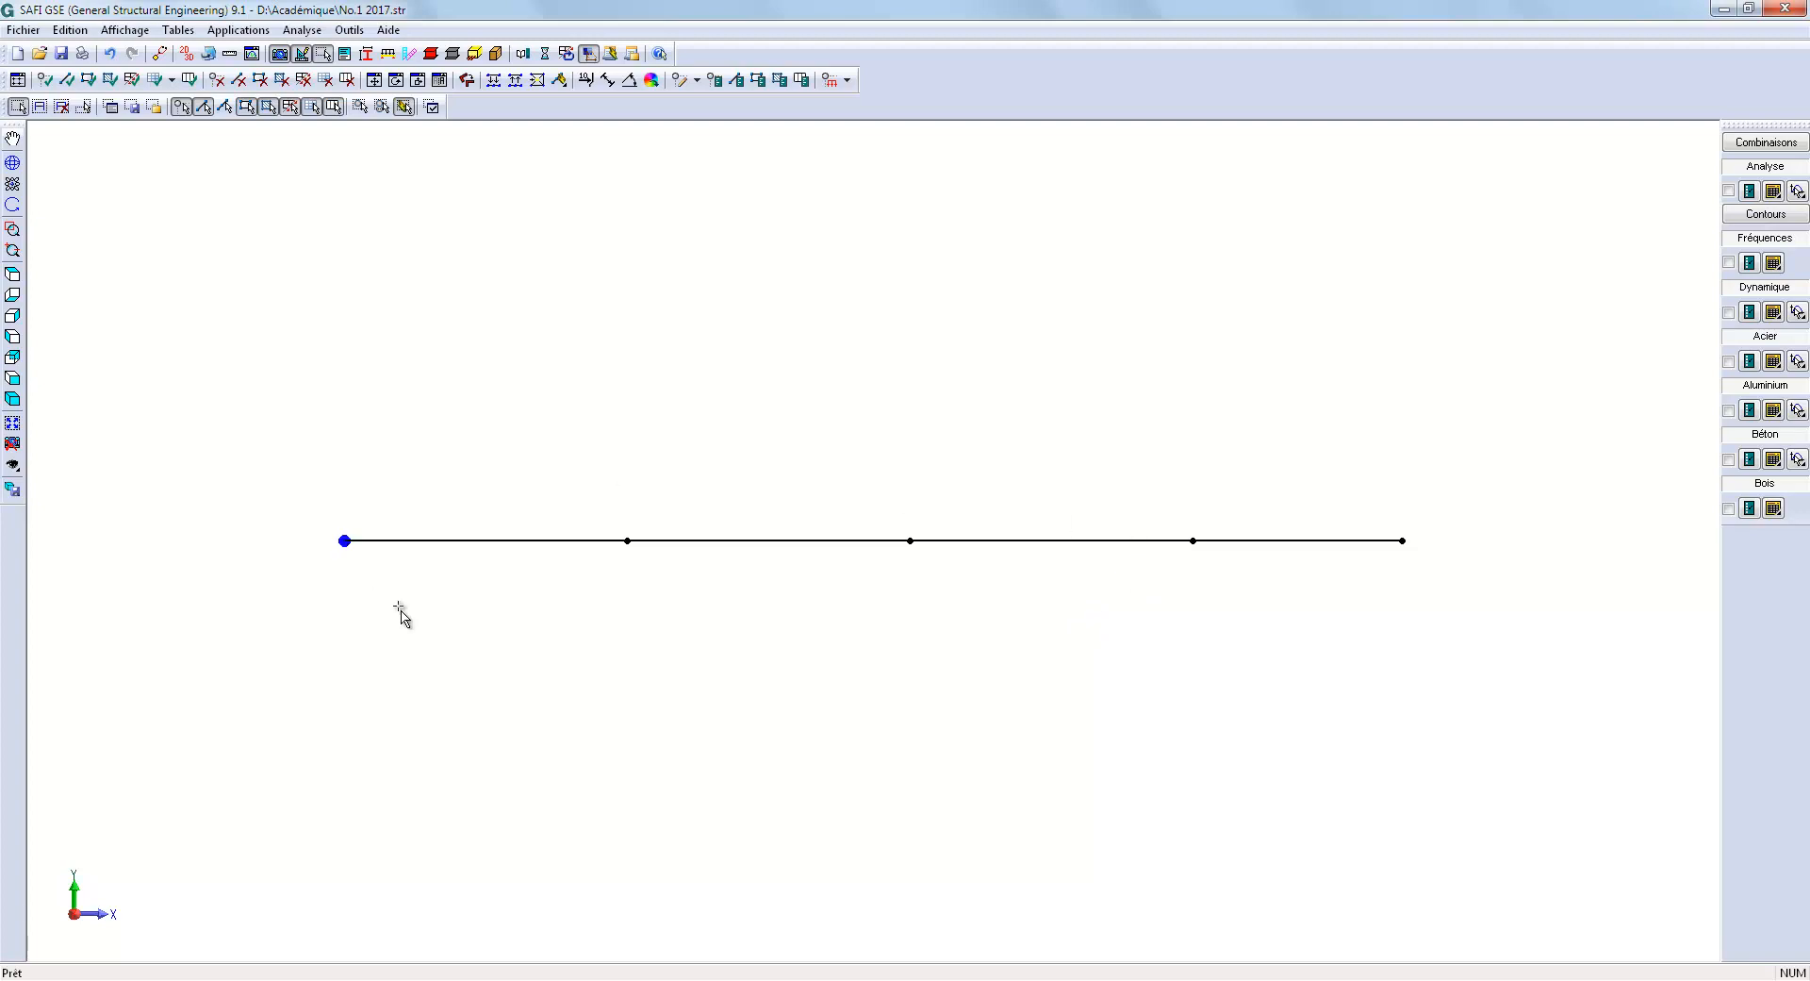
click(714, 79)
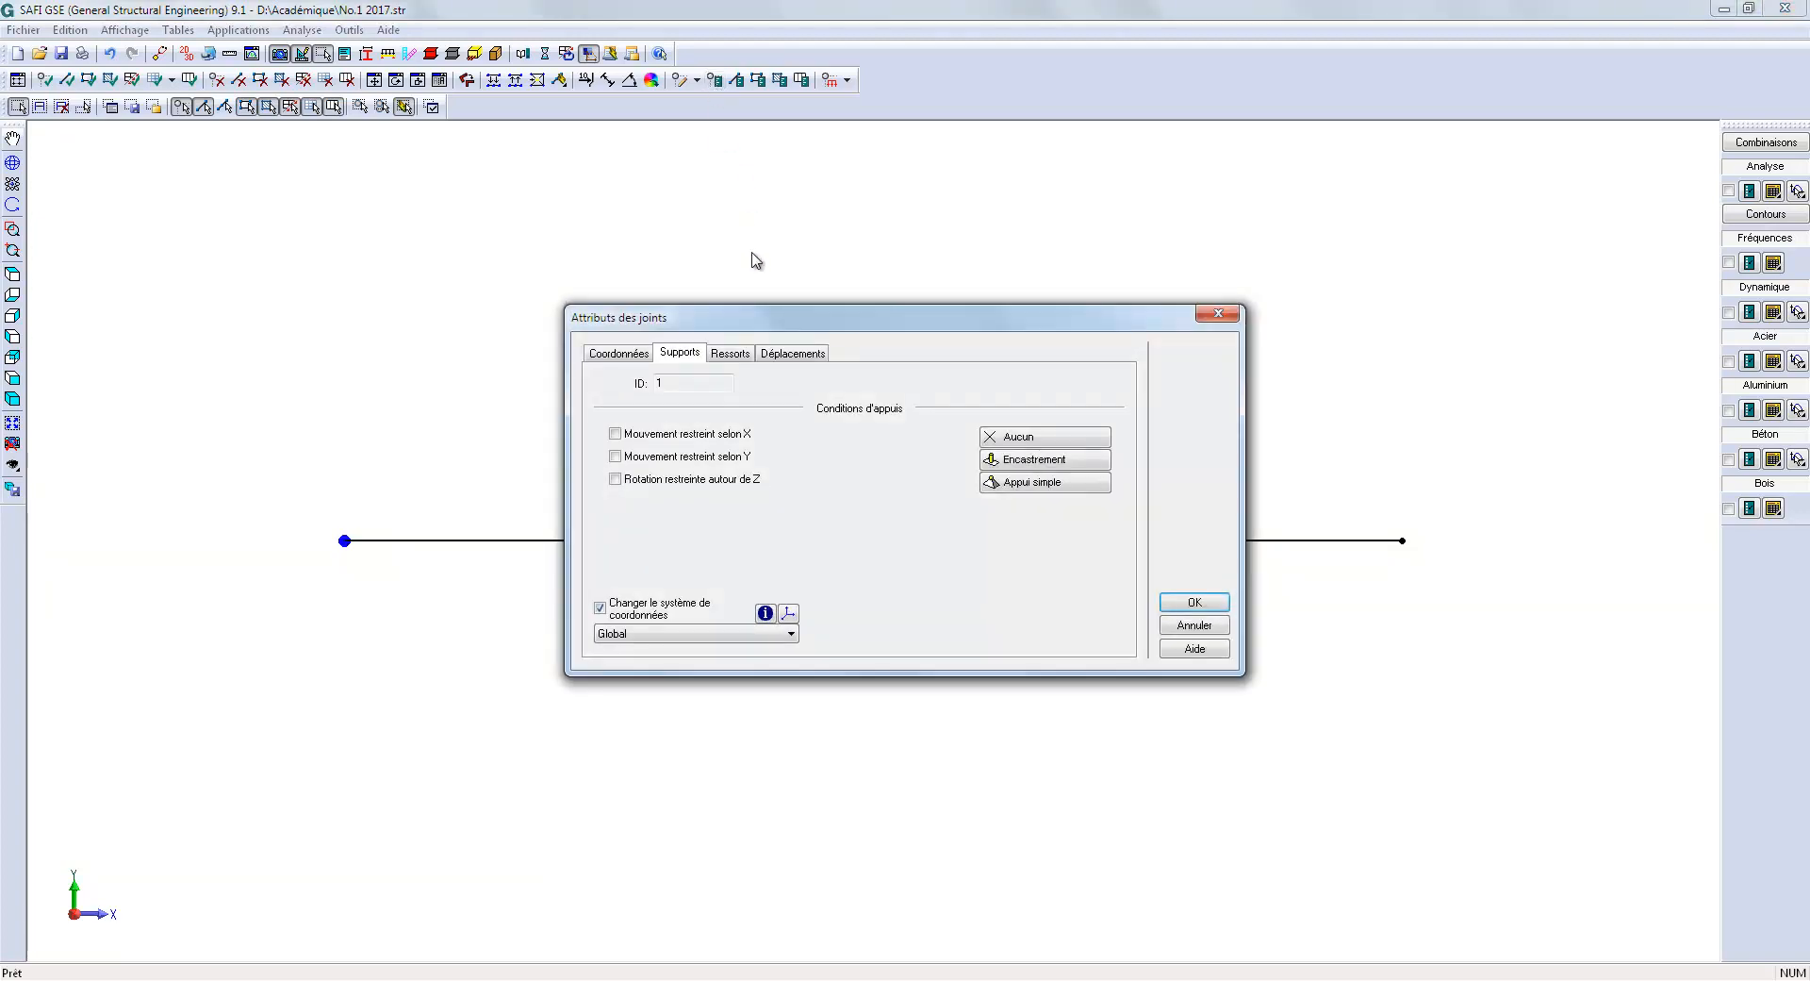
click(745, 459)
click(1202, 608)
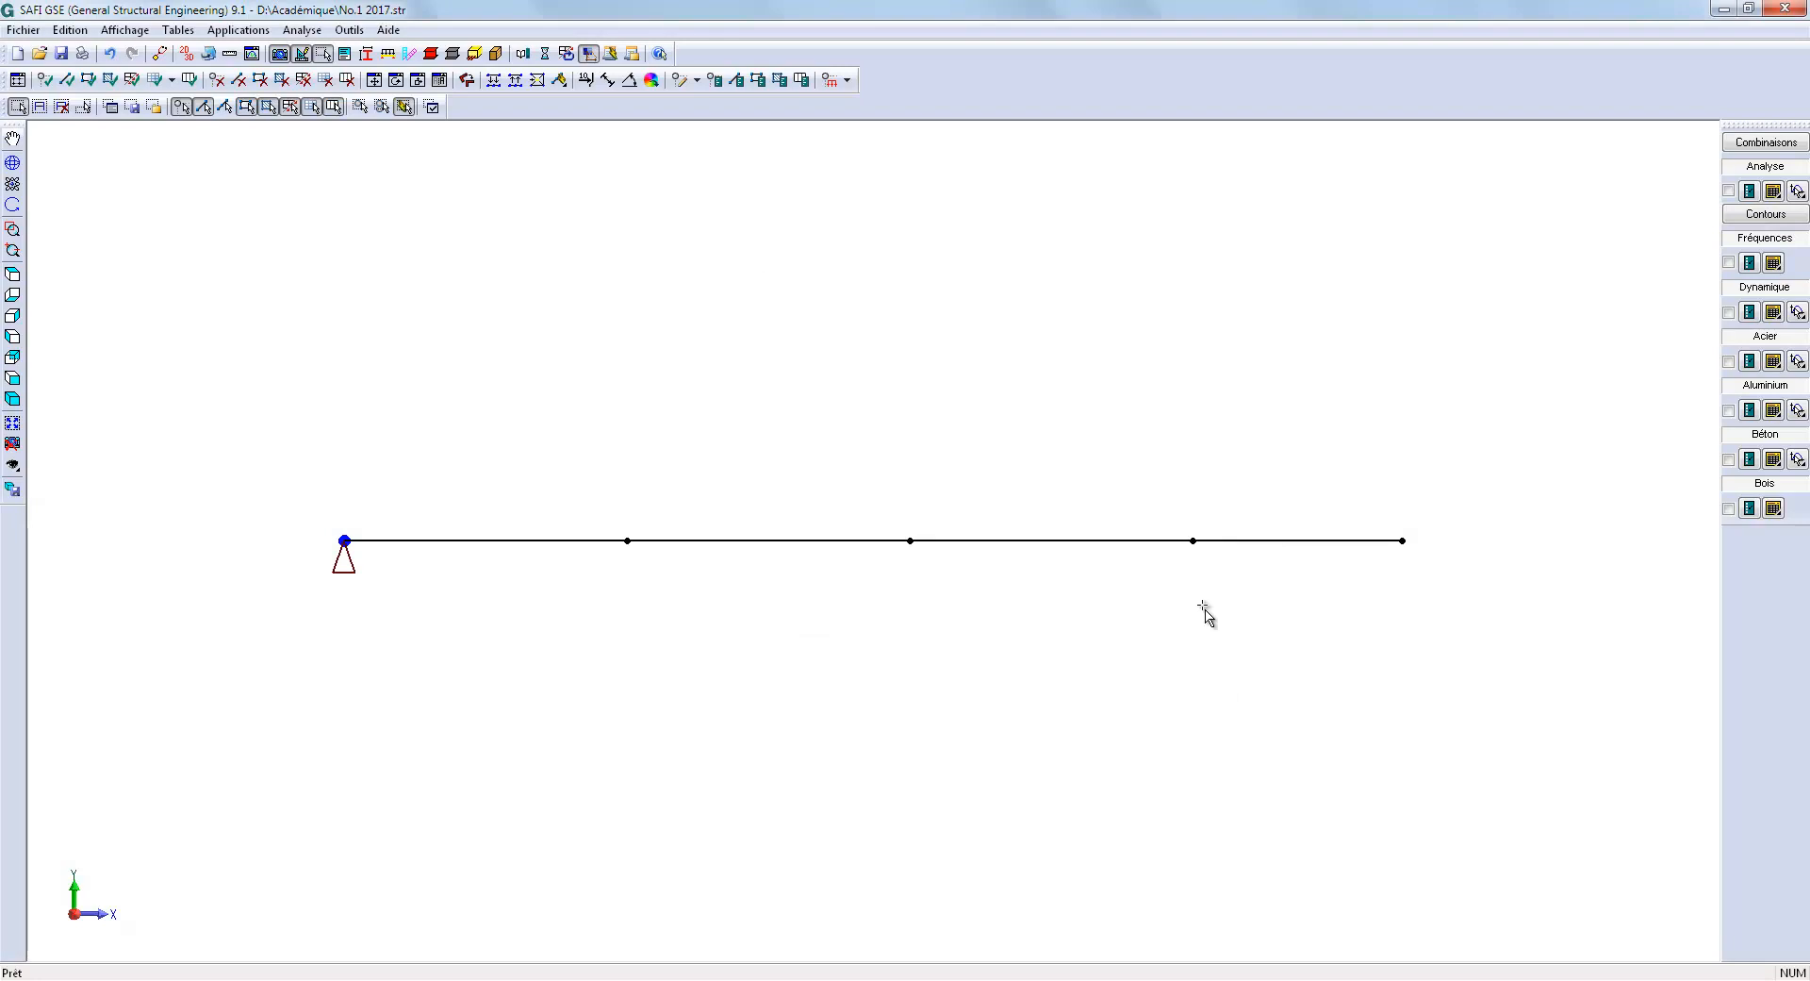
Step: Assign a simple support (Appui simple), restraining X and Y, to the fourth joint from the beam's left end
click(1194, 541)
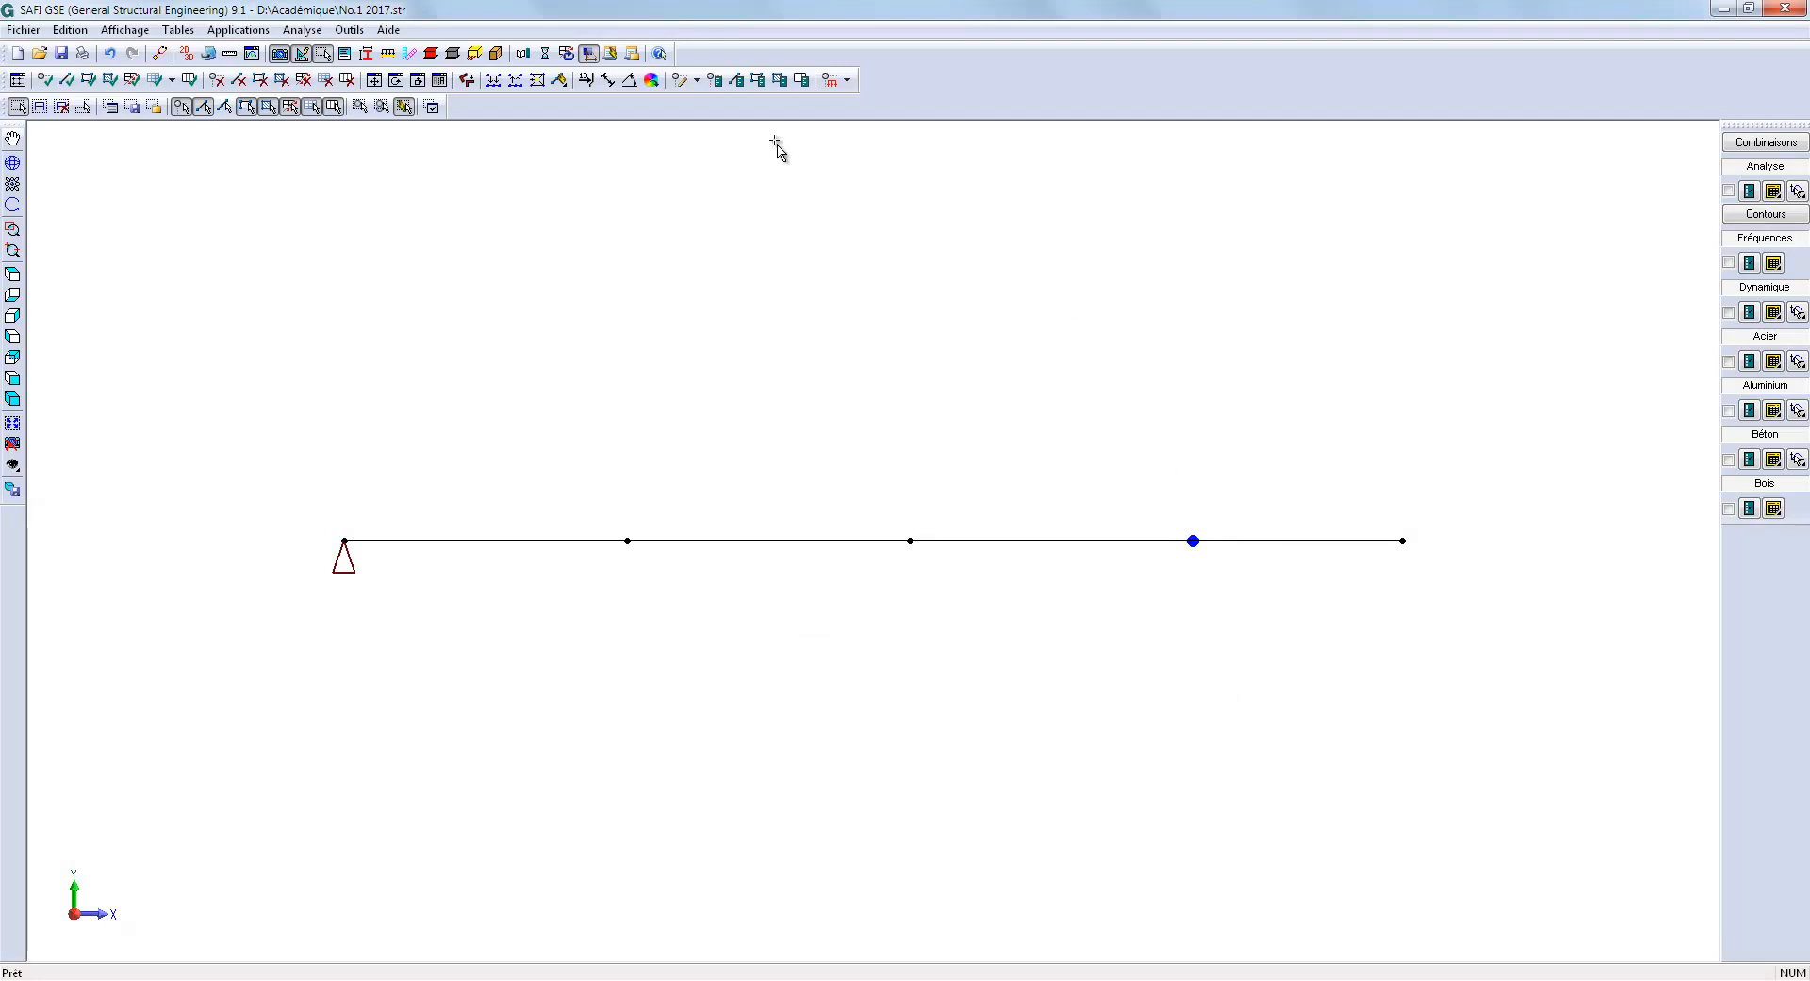
click(714, 79)
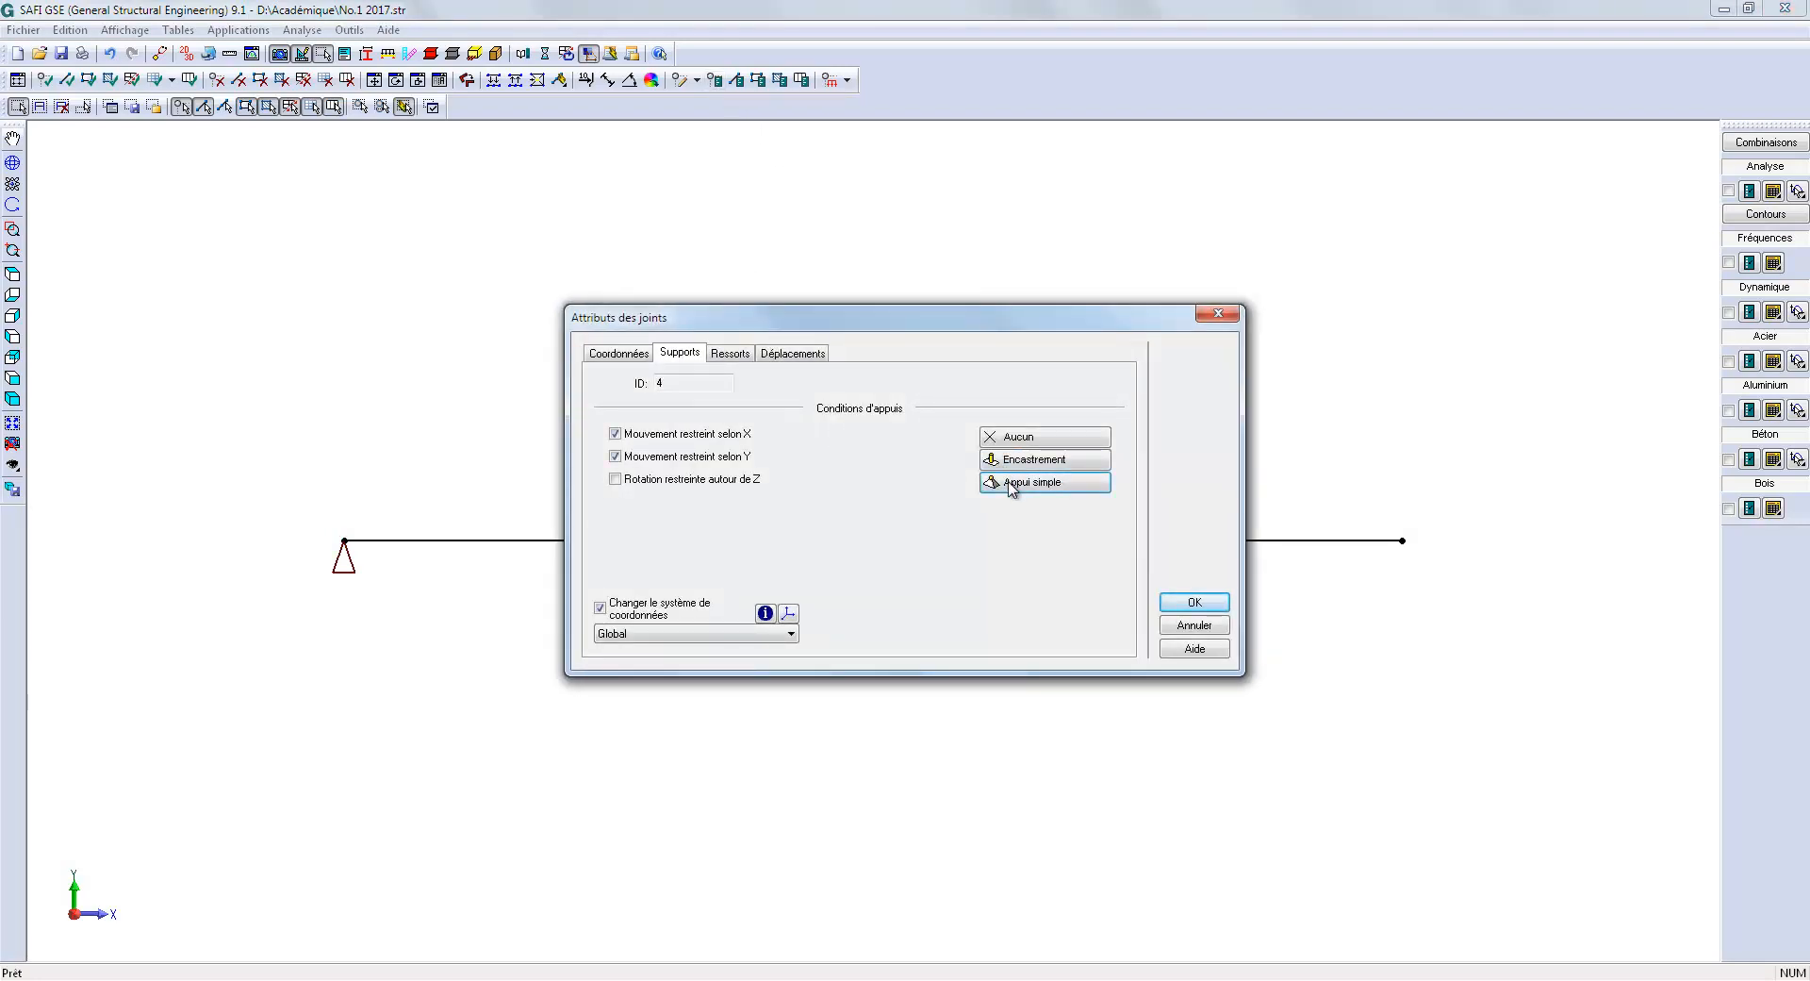
click(1181, 600)
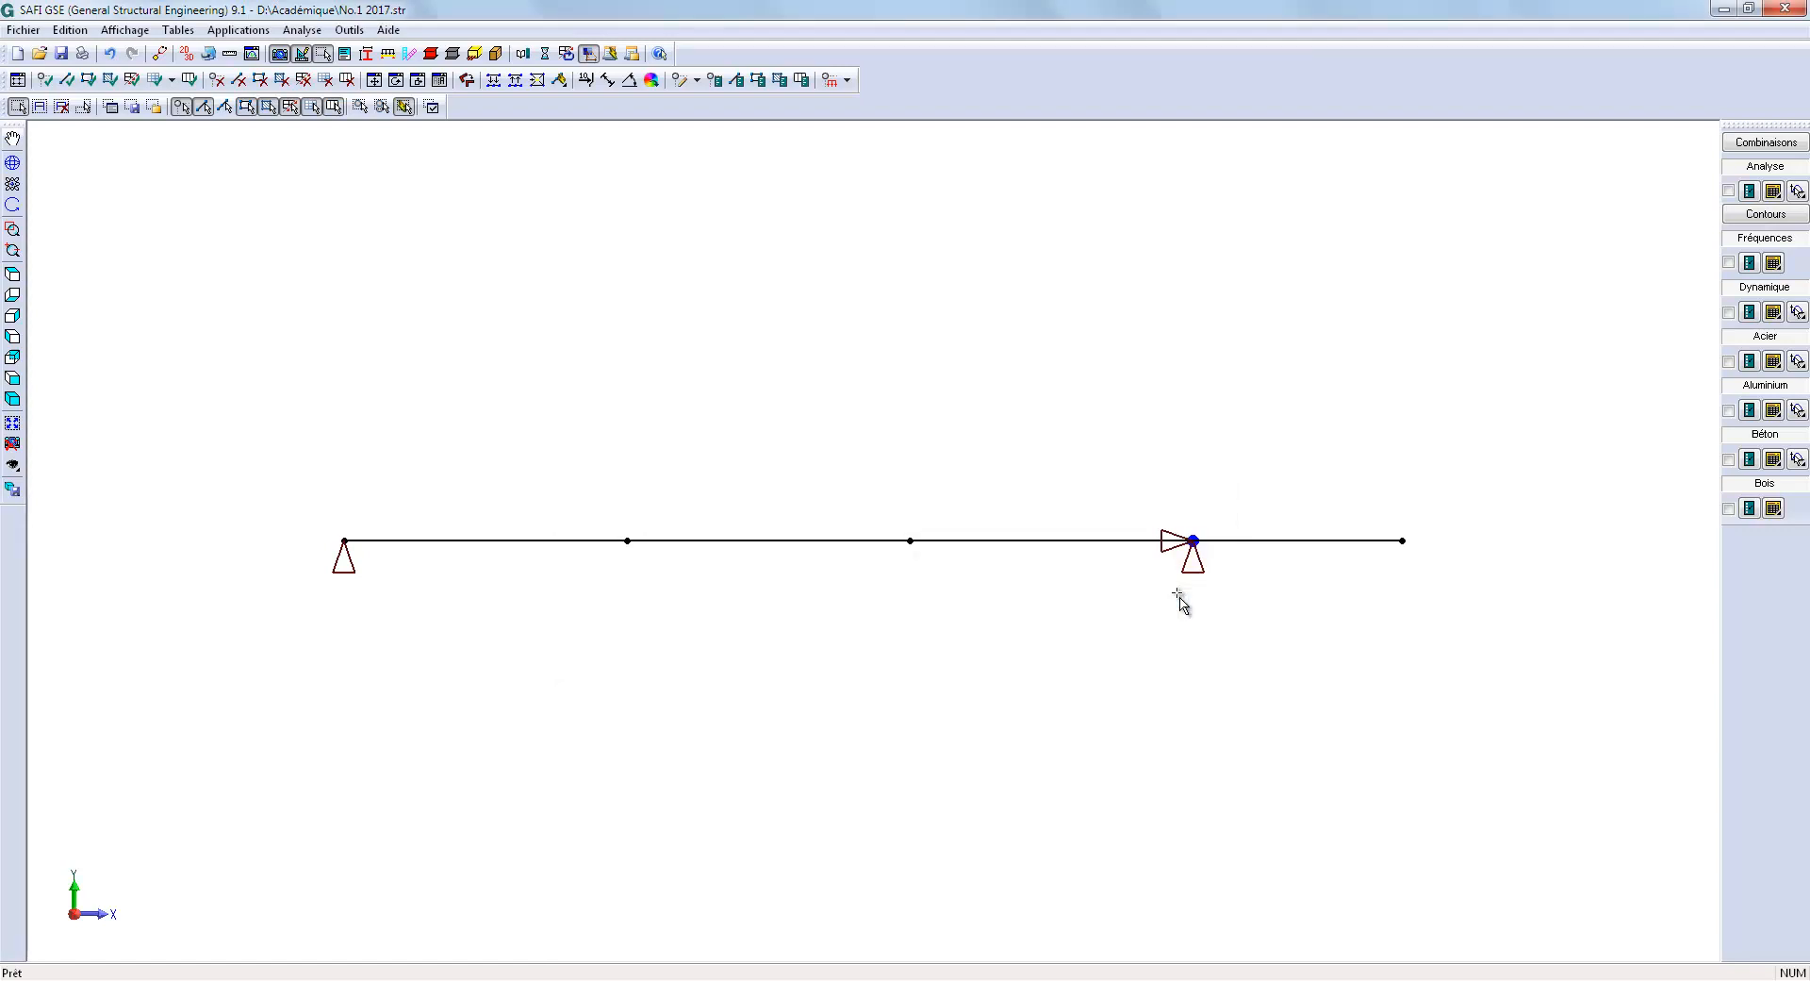
key(Escape)
key(Escape)
click(12, 424)
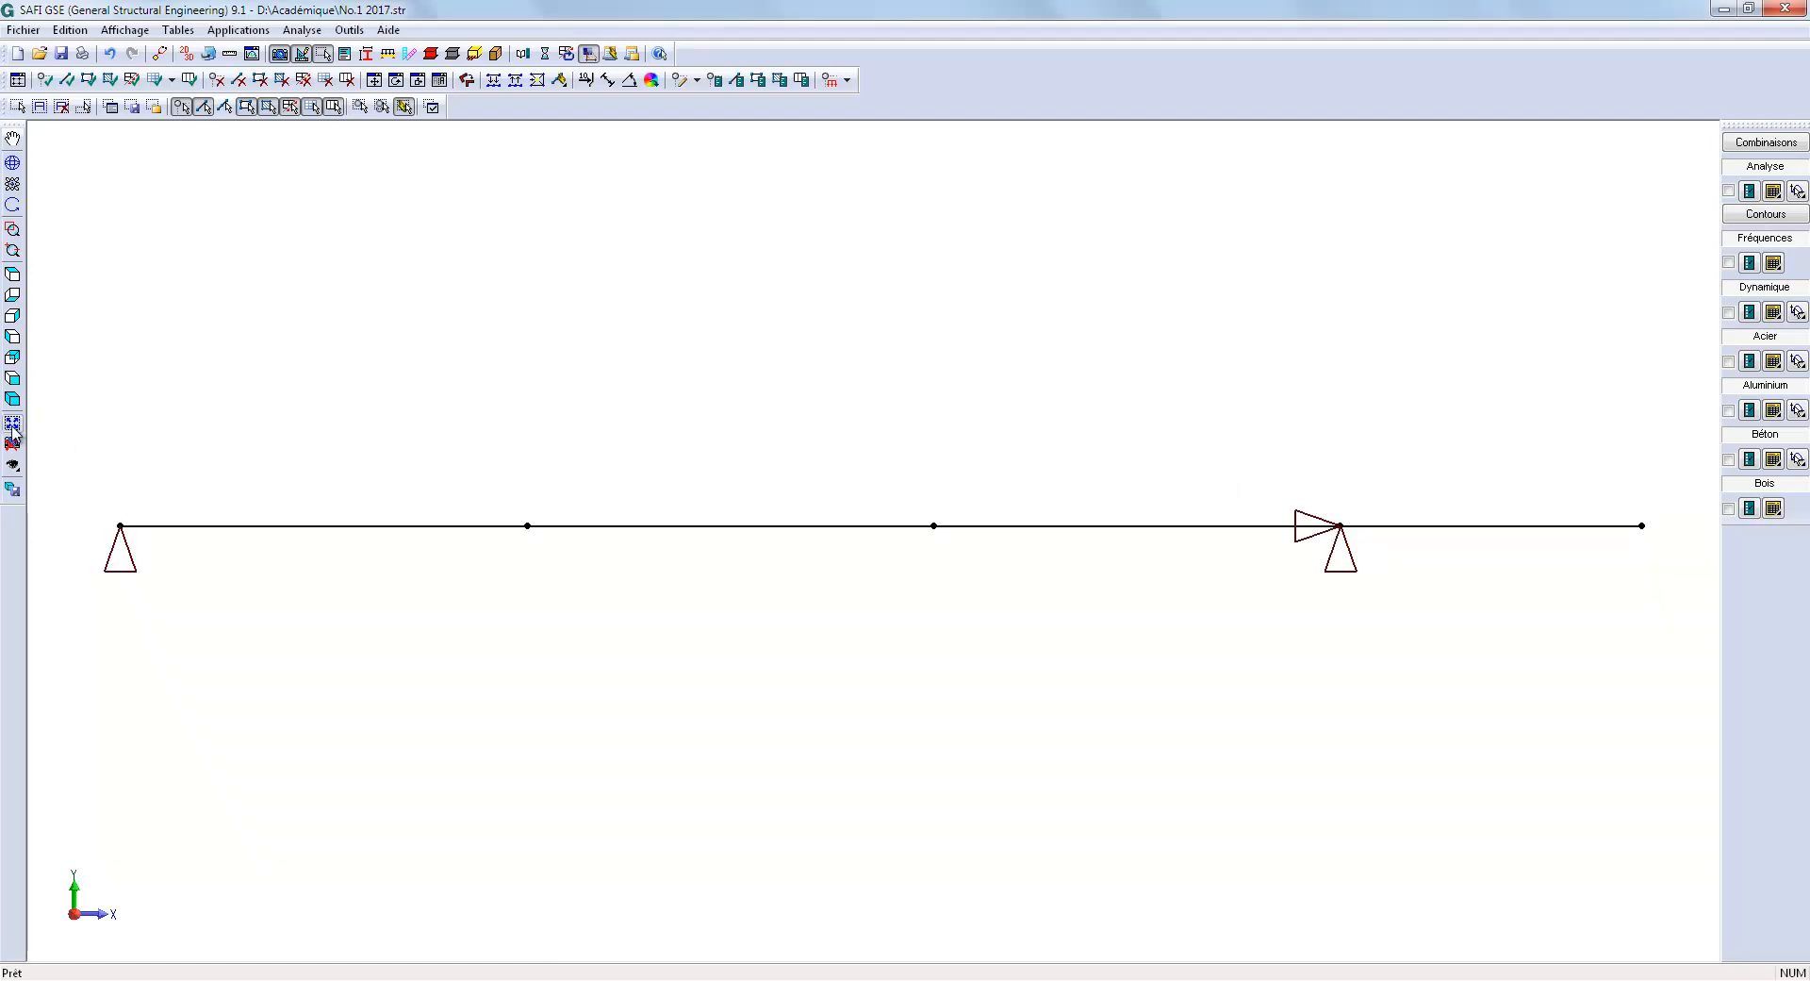
Step: For all the beam members, begin a non-standard section named Section T with material 15 - CONC 30 MPa and type Section T
drag(61, 464, 1669, 598)
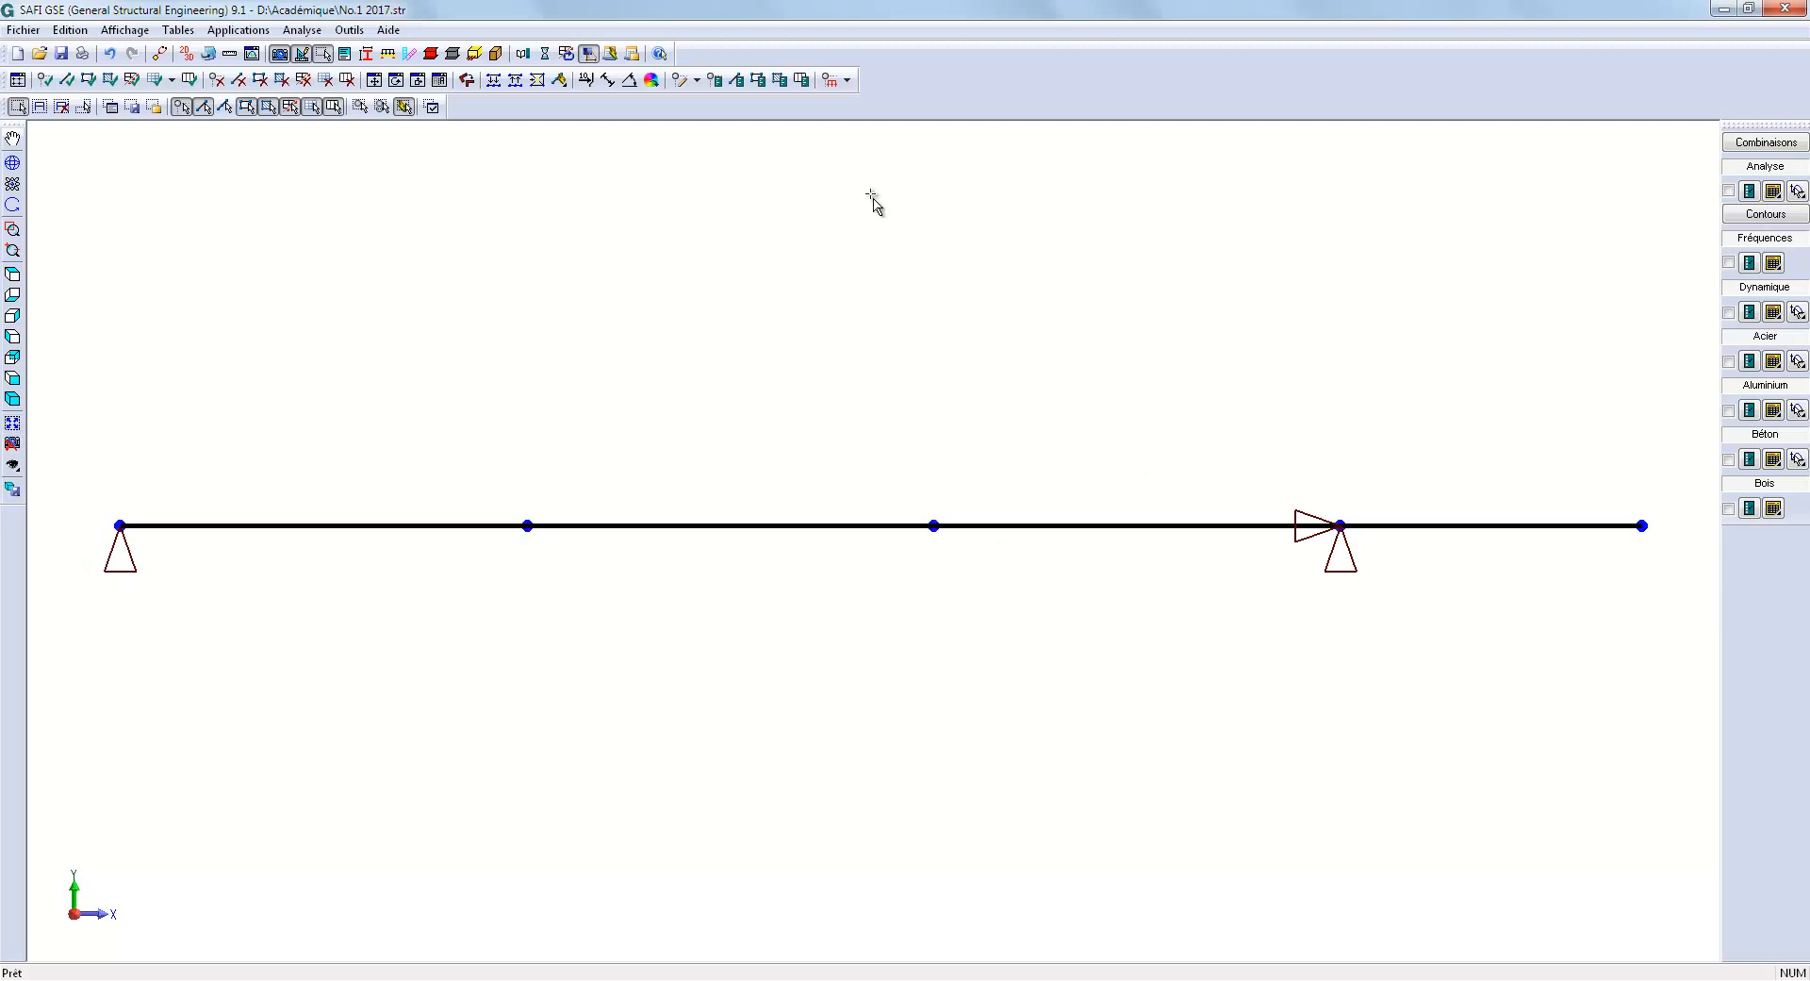
click(738, 81)
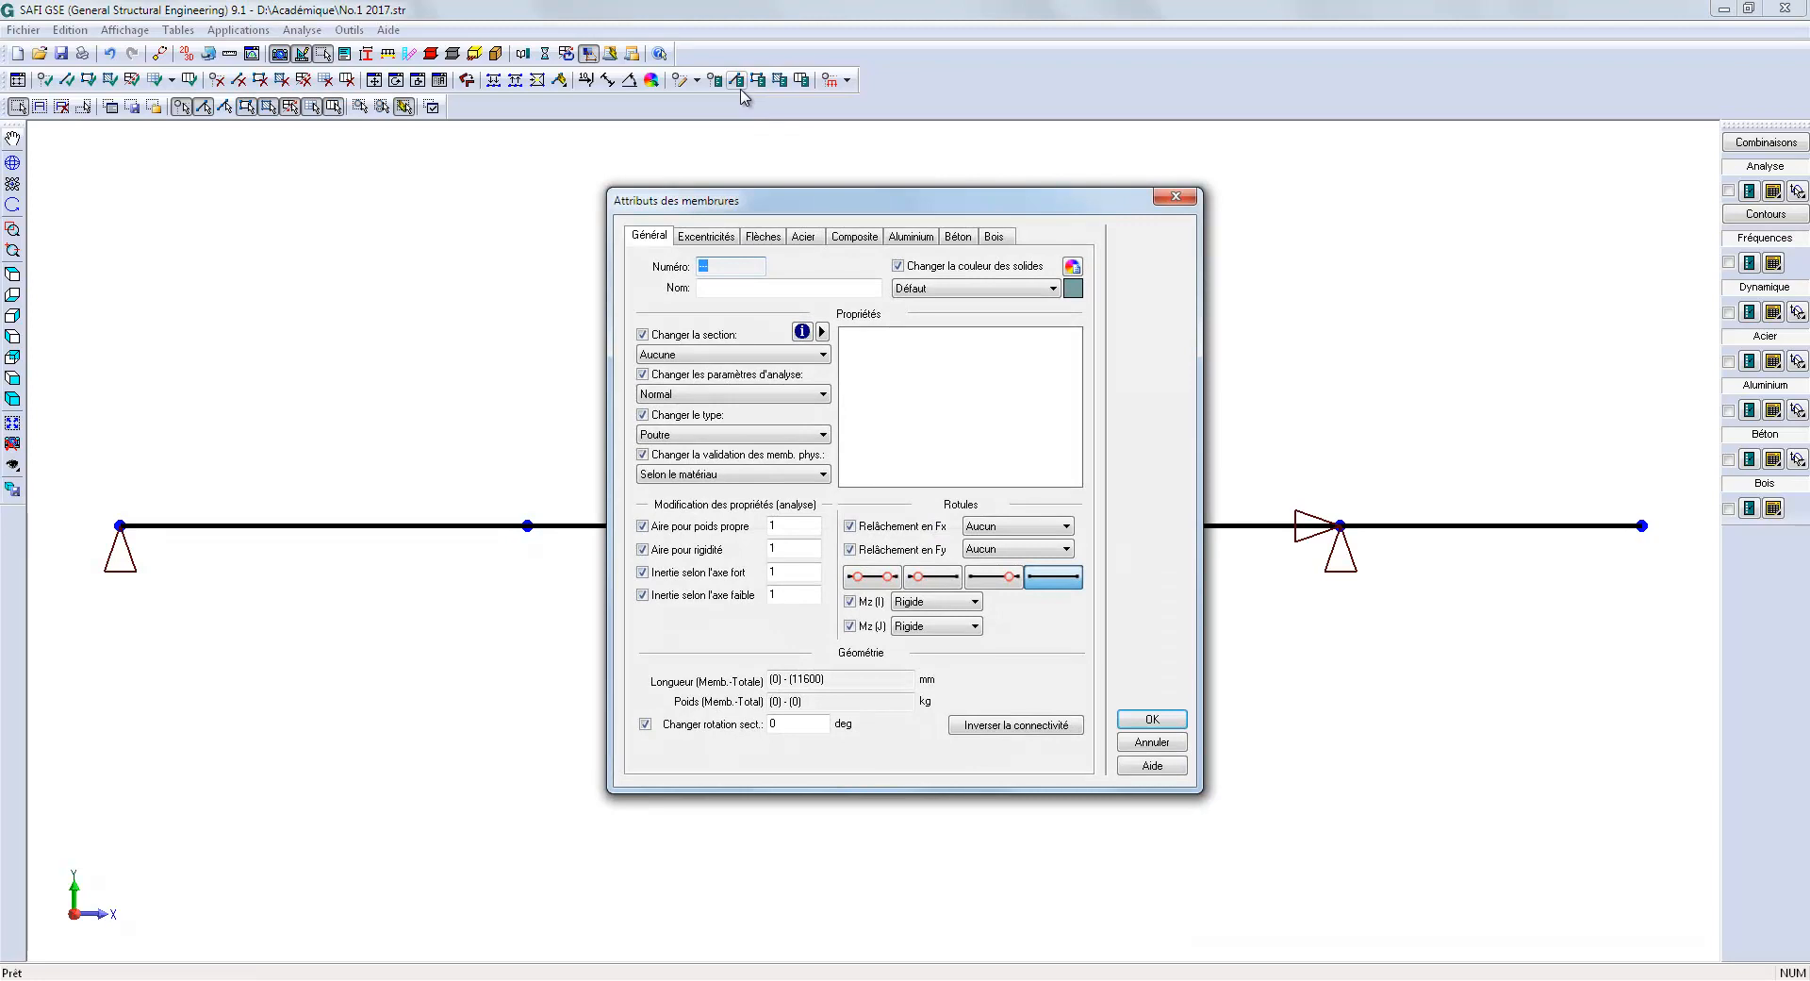
click(822, 331)
click(863, 353)
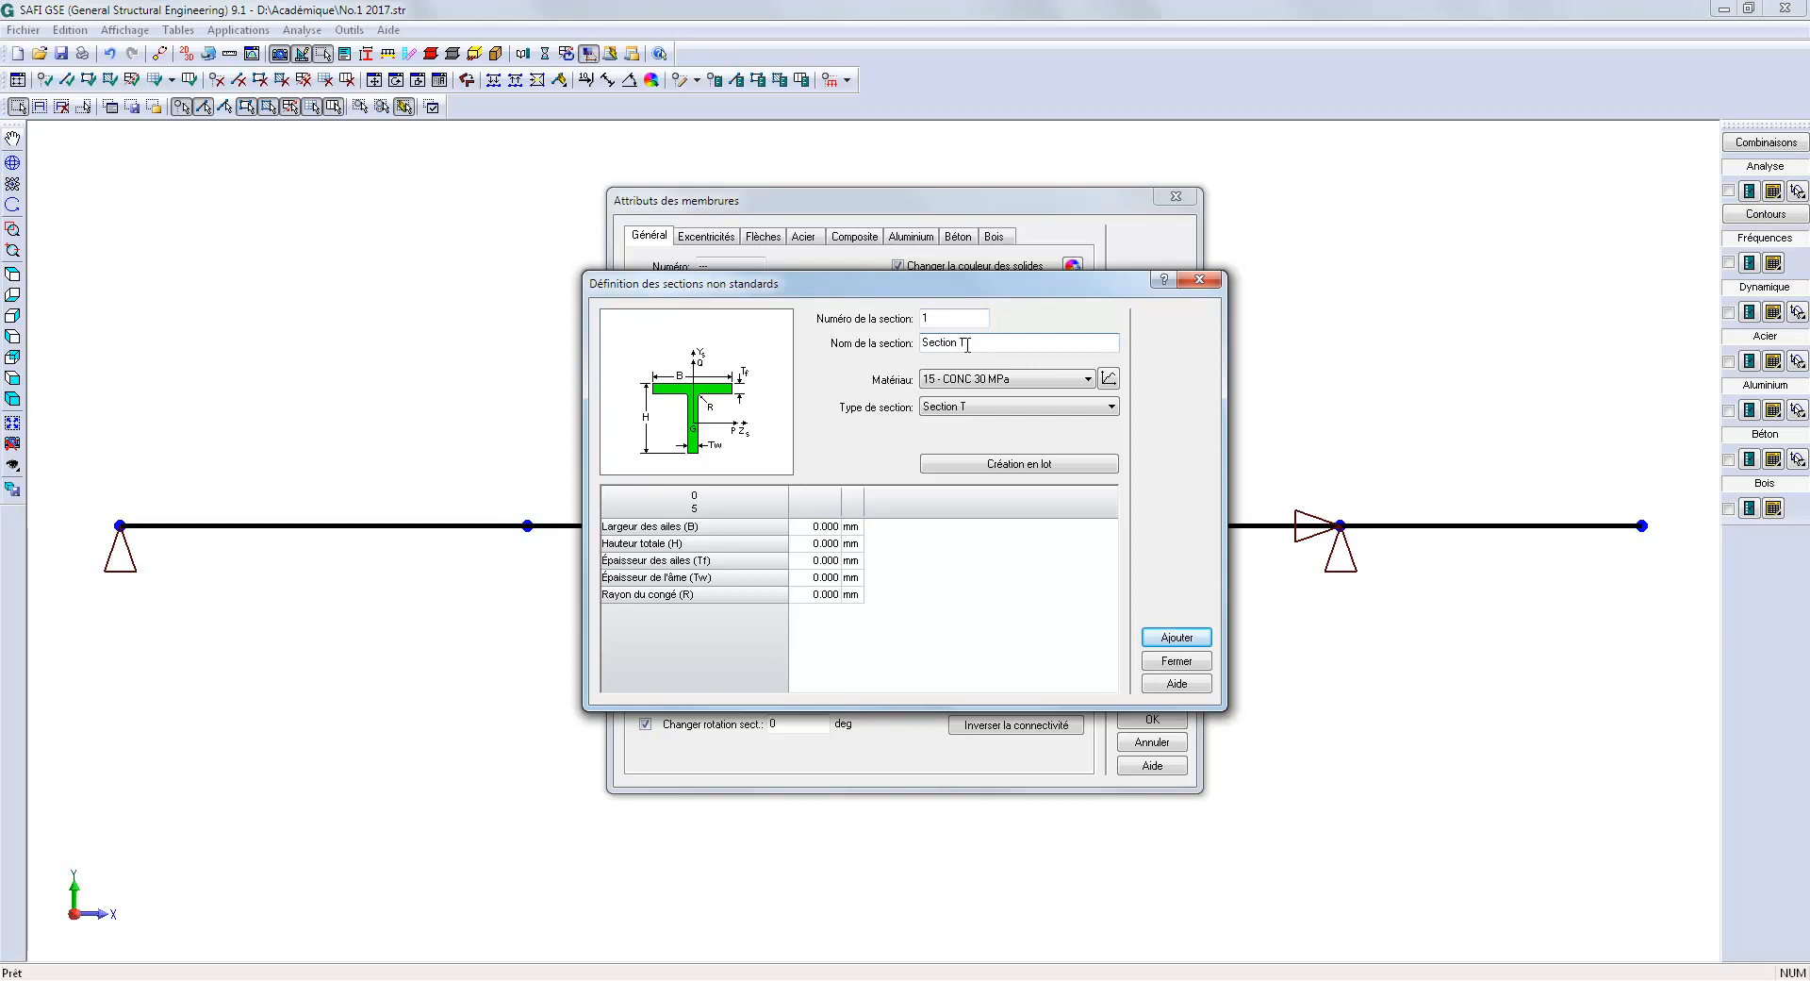
click(1044, 383)
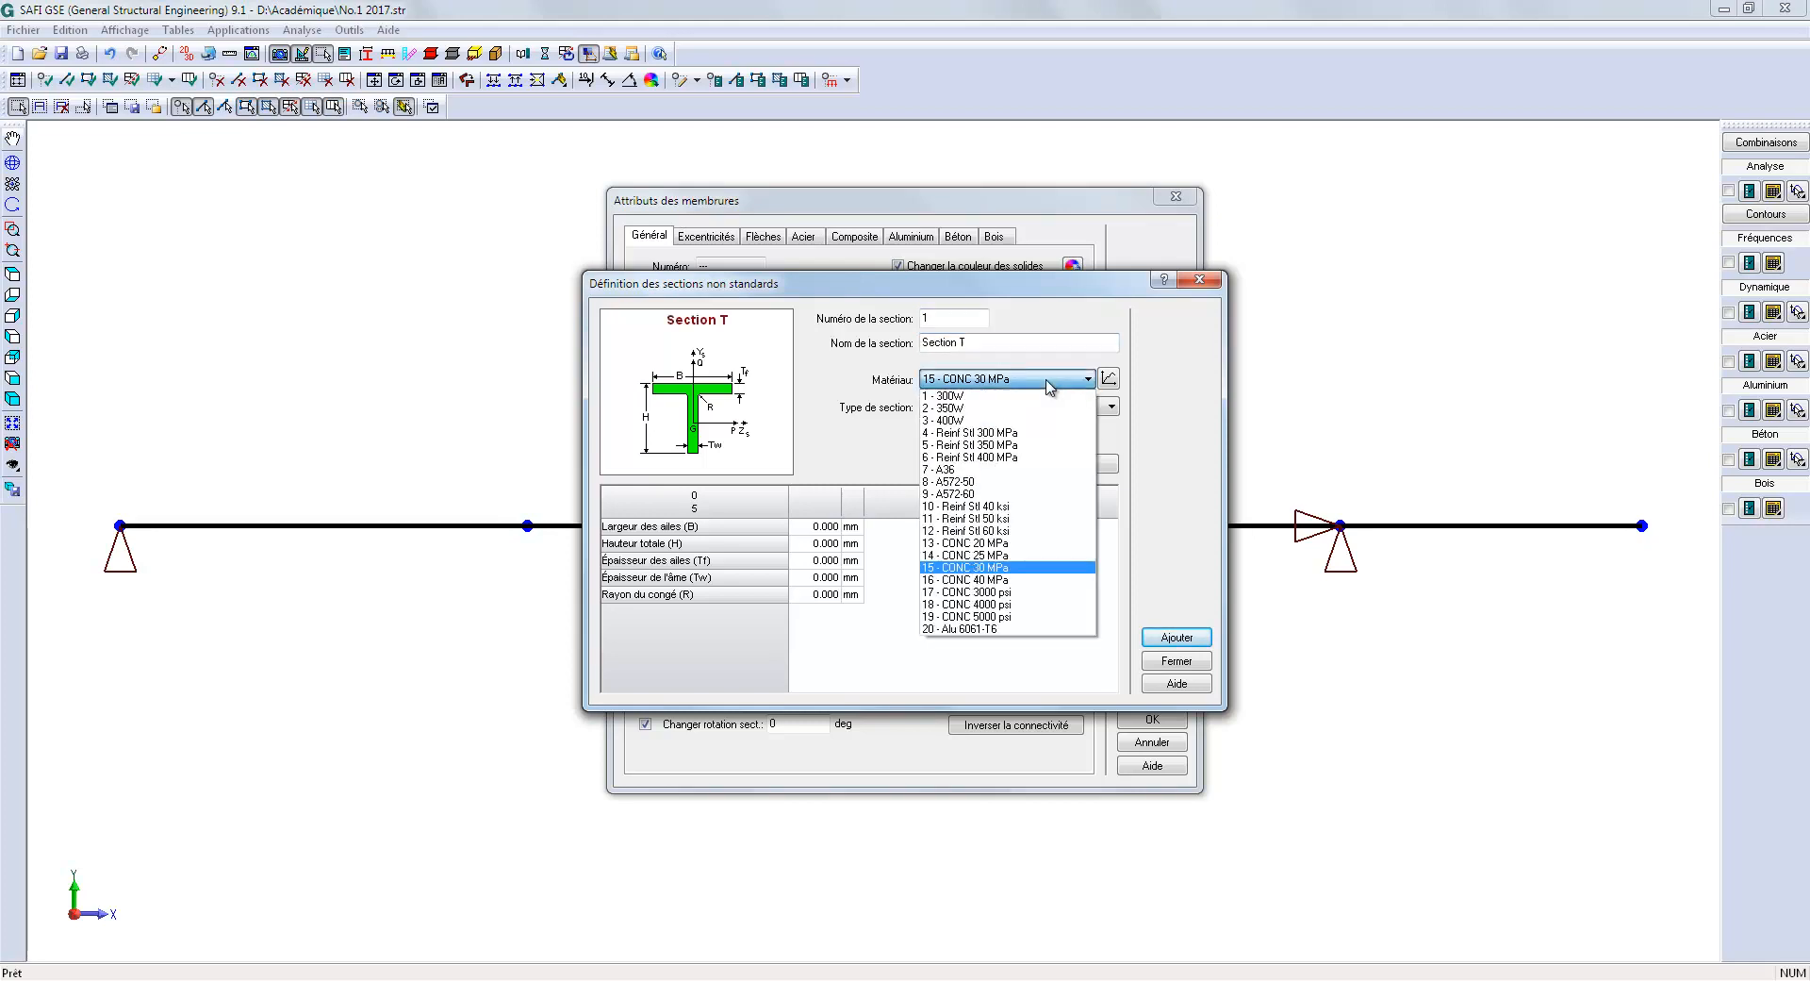
click(1025, 569)
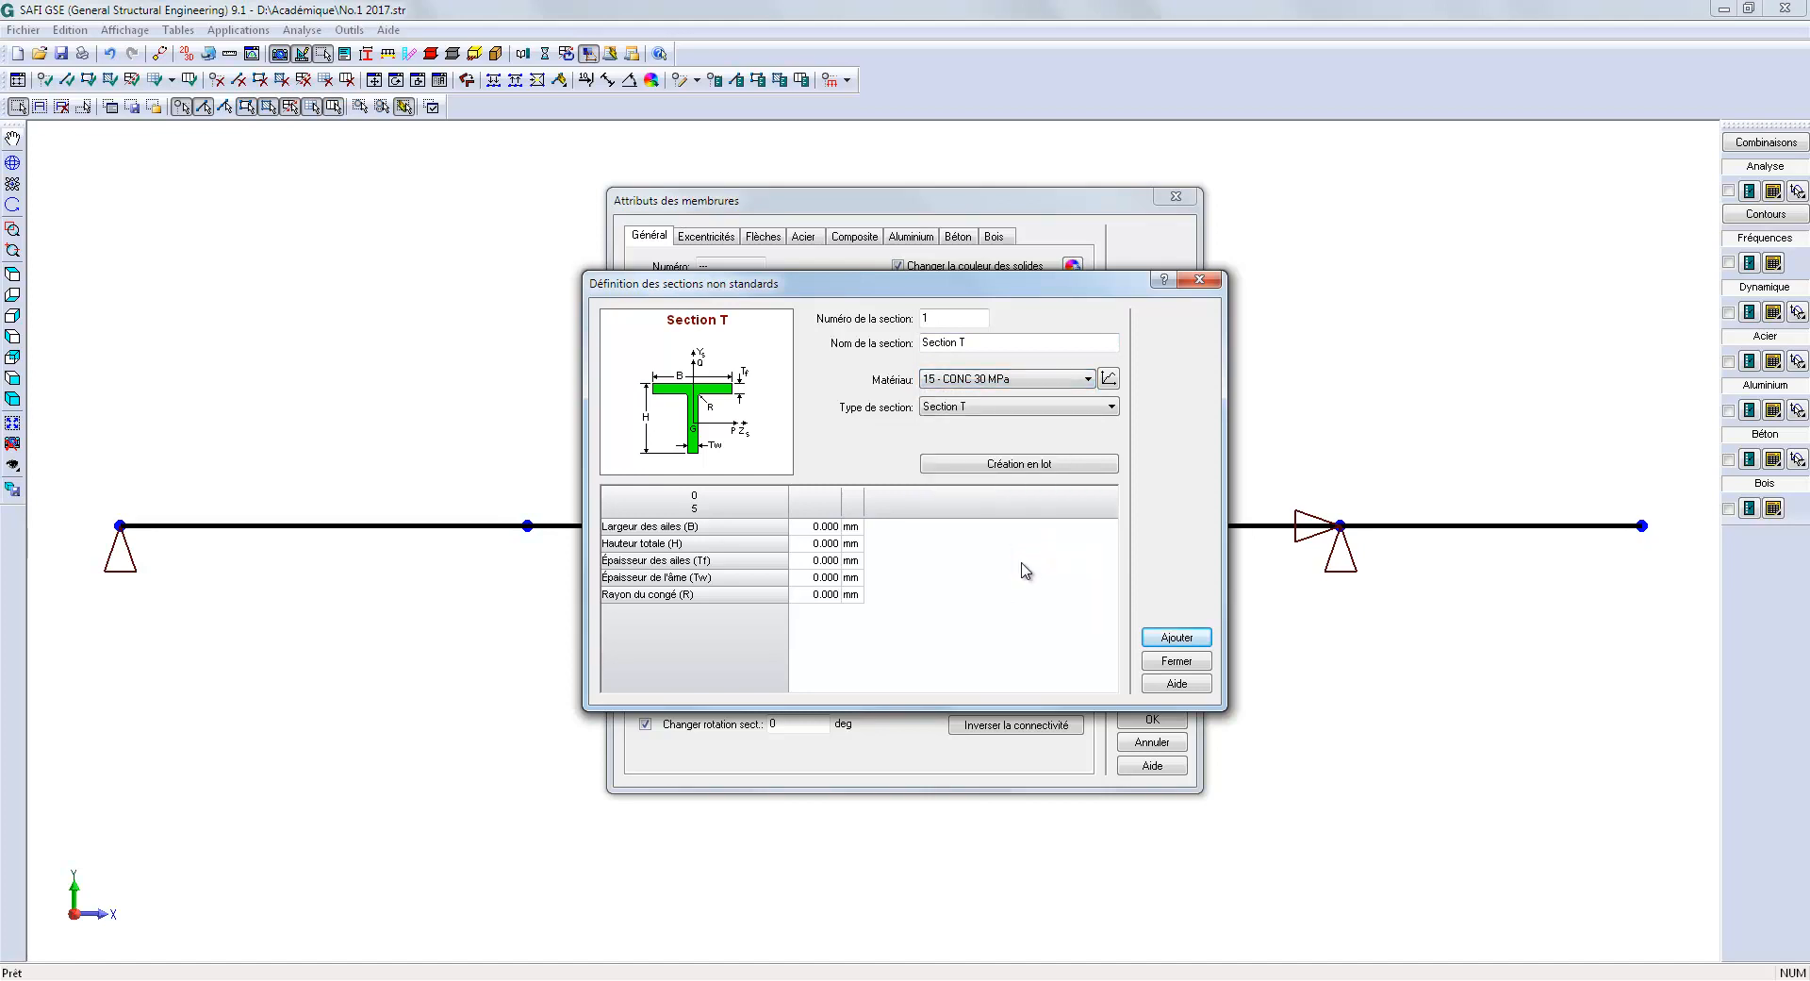
click(1019, 412)
click(1002, 590)
Step: Set the T section's flange width to 2260, total height 750, flange thickness 175 and web thickness 400 mm, and add it
click(813, 529)
text(2260)
click(828, 545)
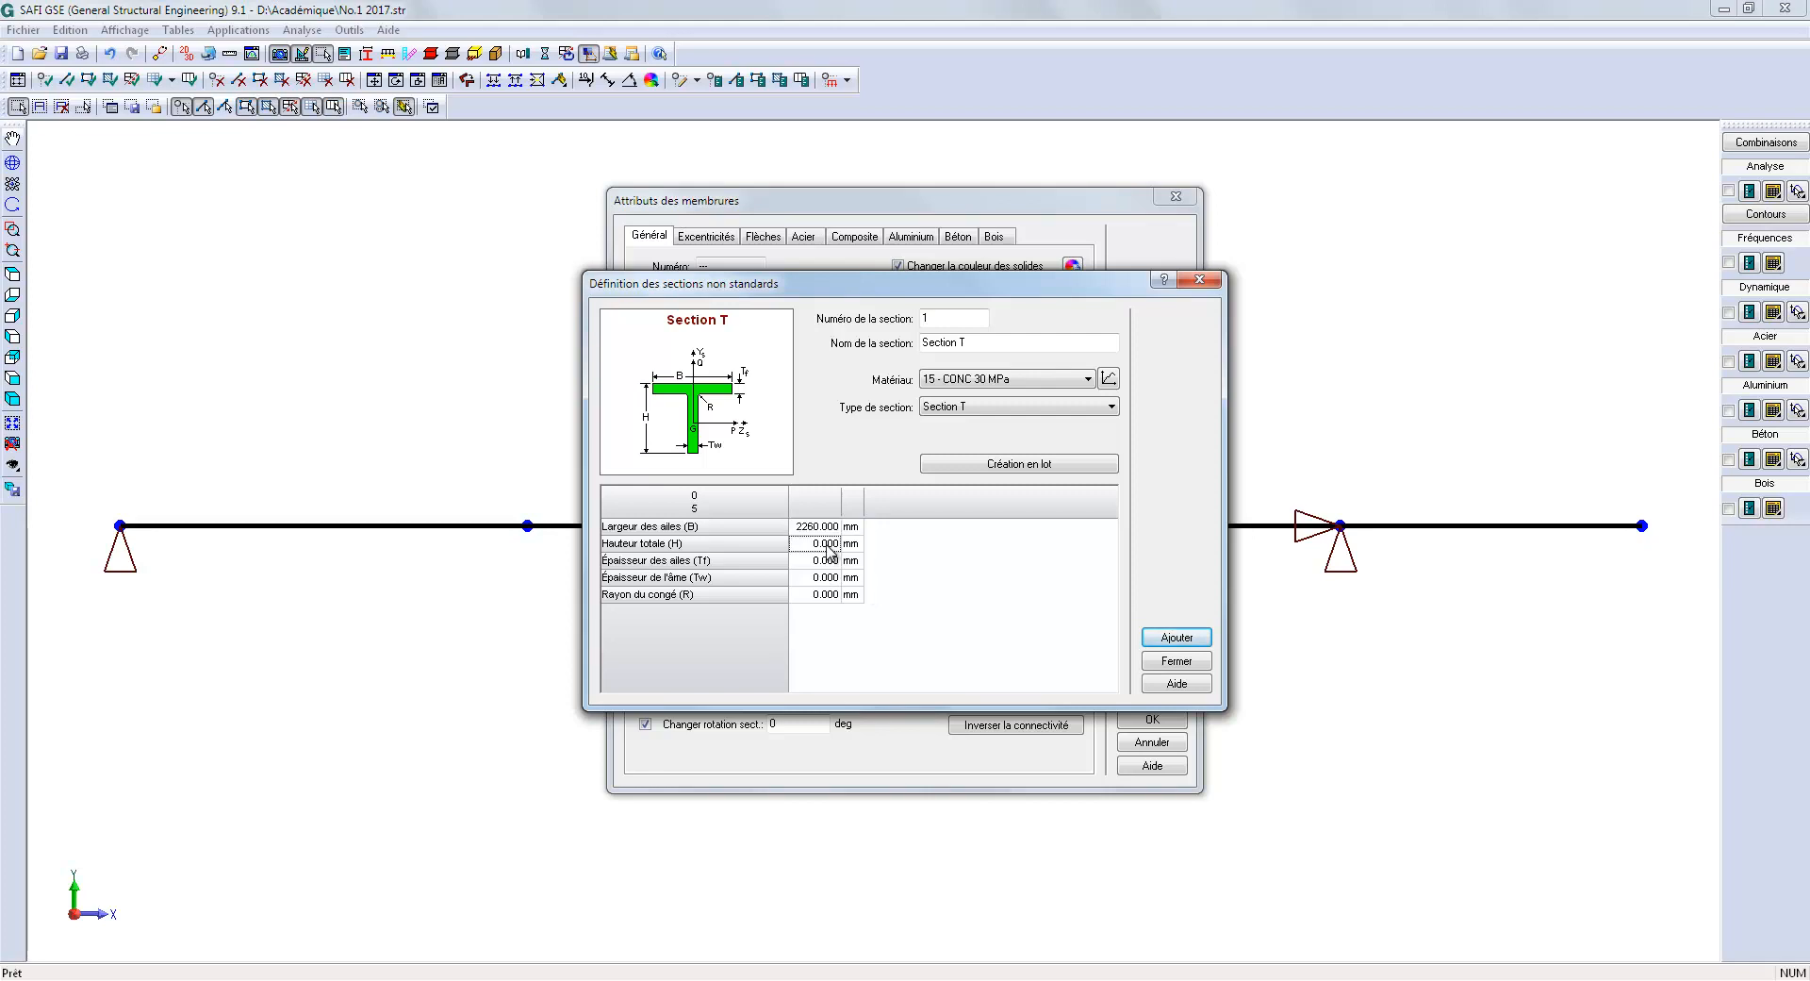
text(750)
click(834, 563)
text(1)
click(830, 579)
text(400)
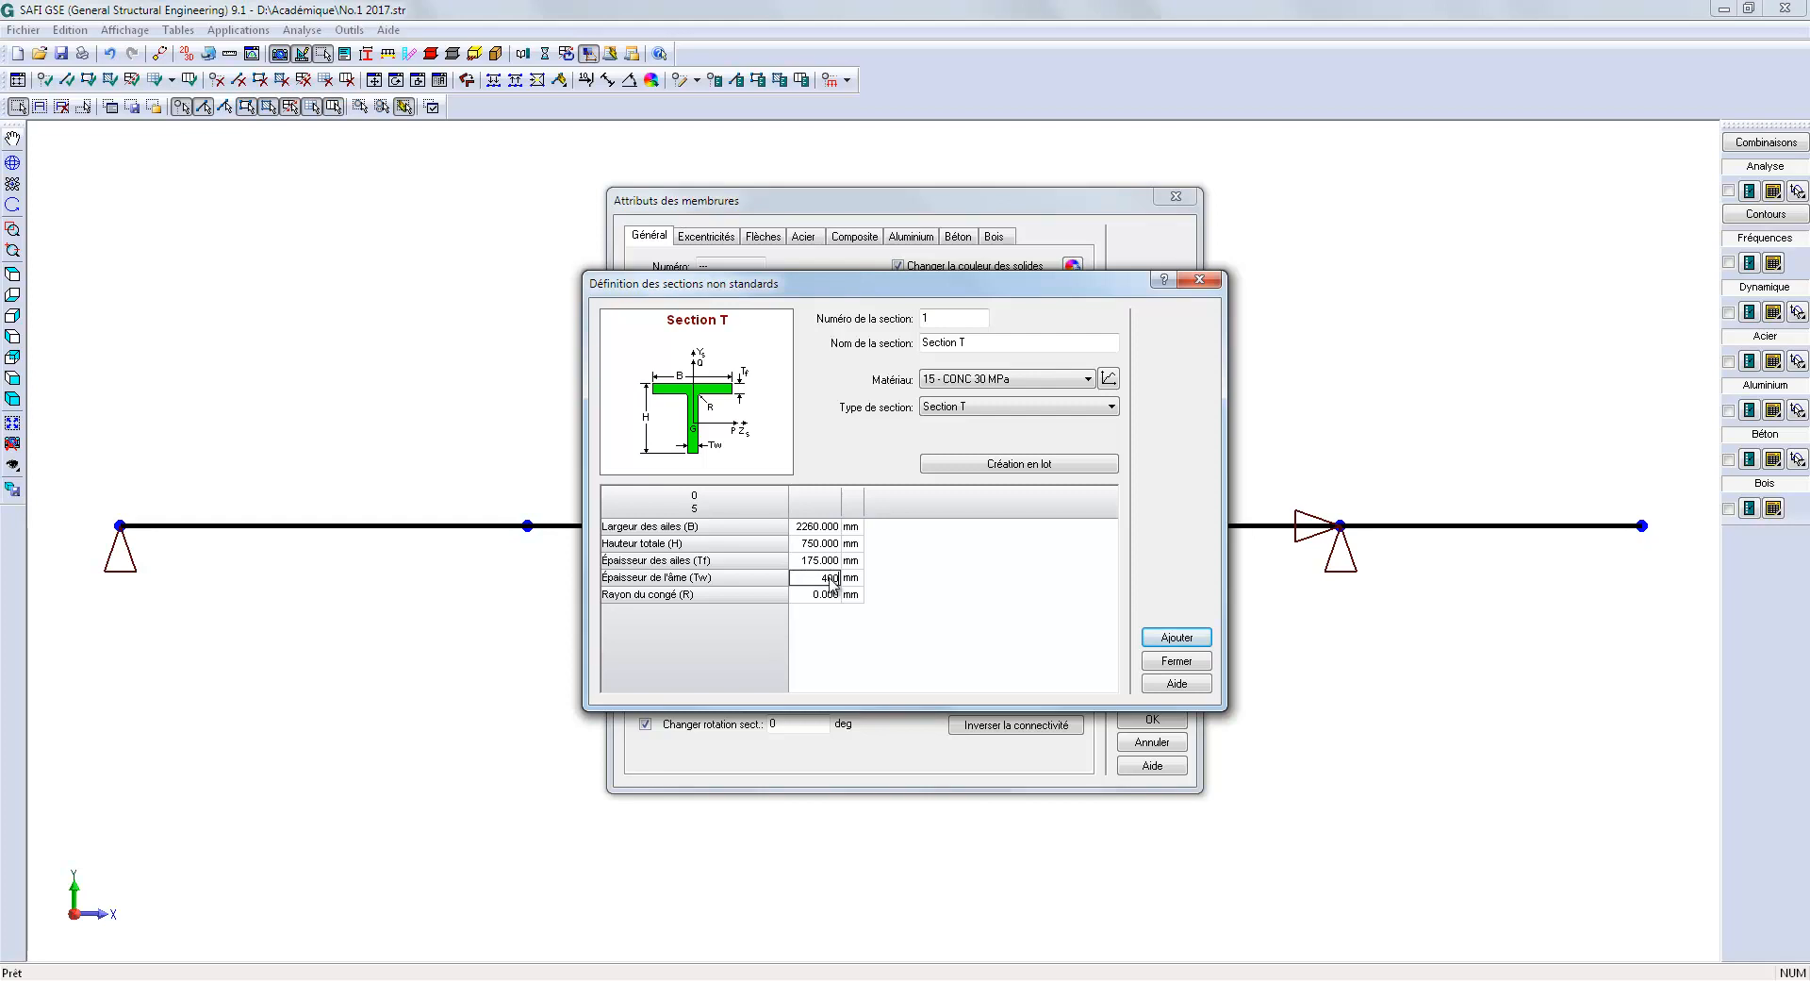
click(1176, 637)
click(1177, 661)
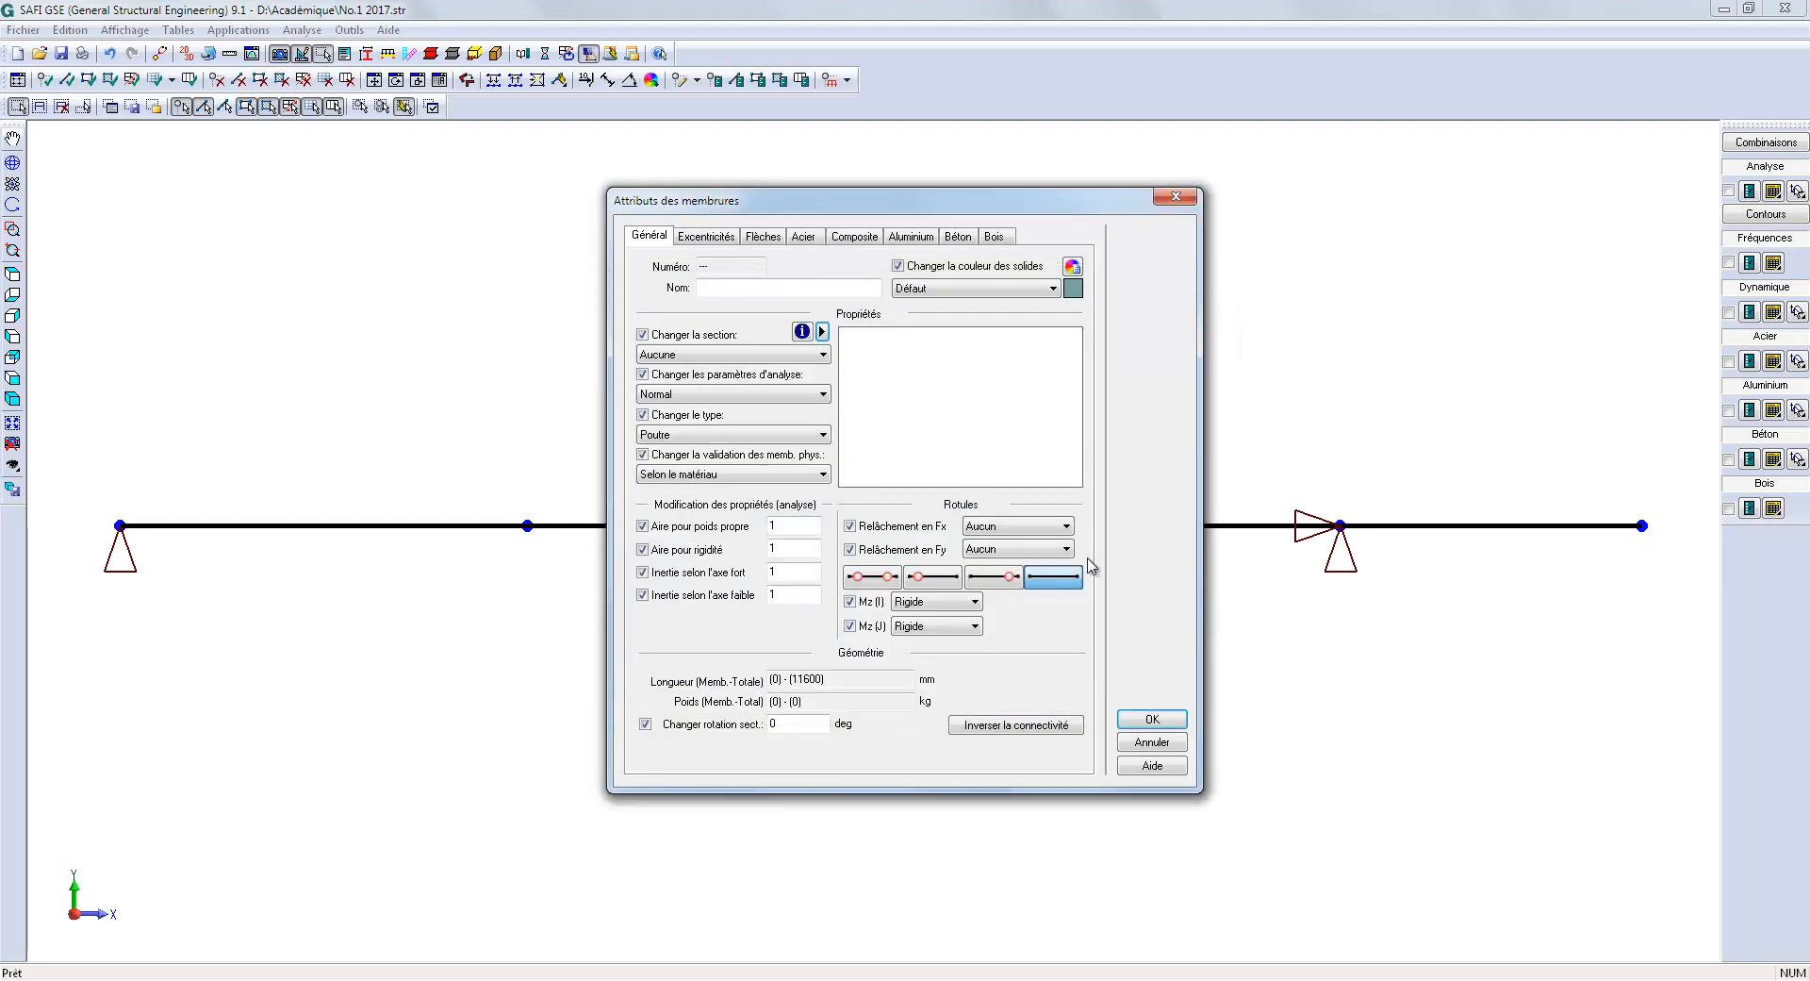
Step: Assign section 1 - Section T to all beam members, review its properties, and set the self-weight area factor to 0.48
click(816, 357)
click(806, 382)
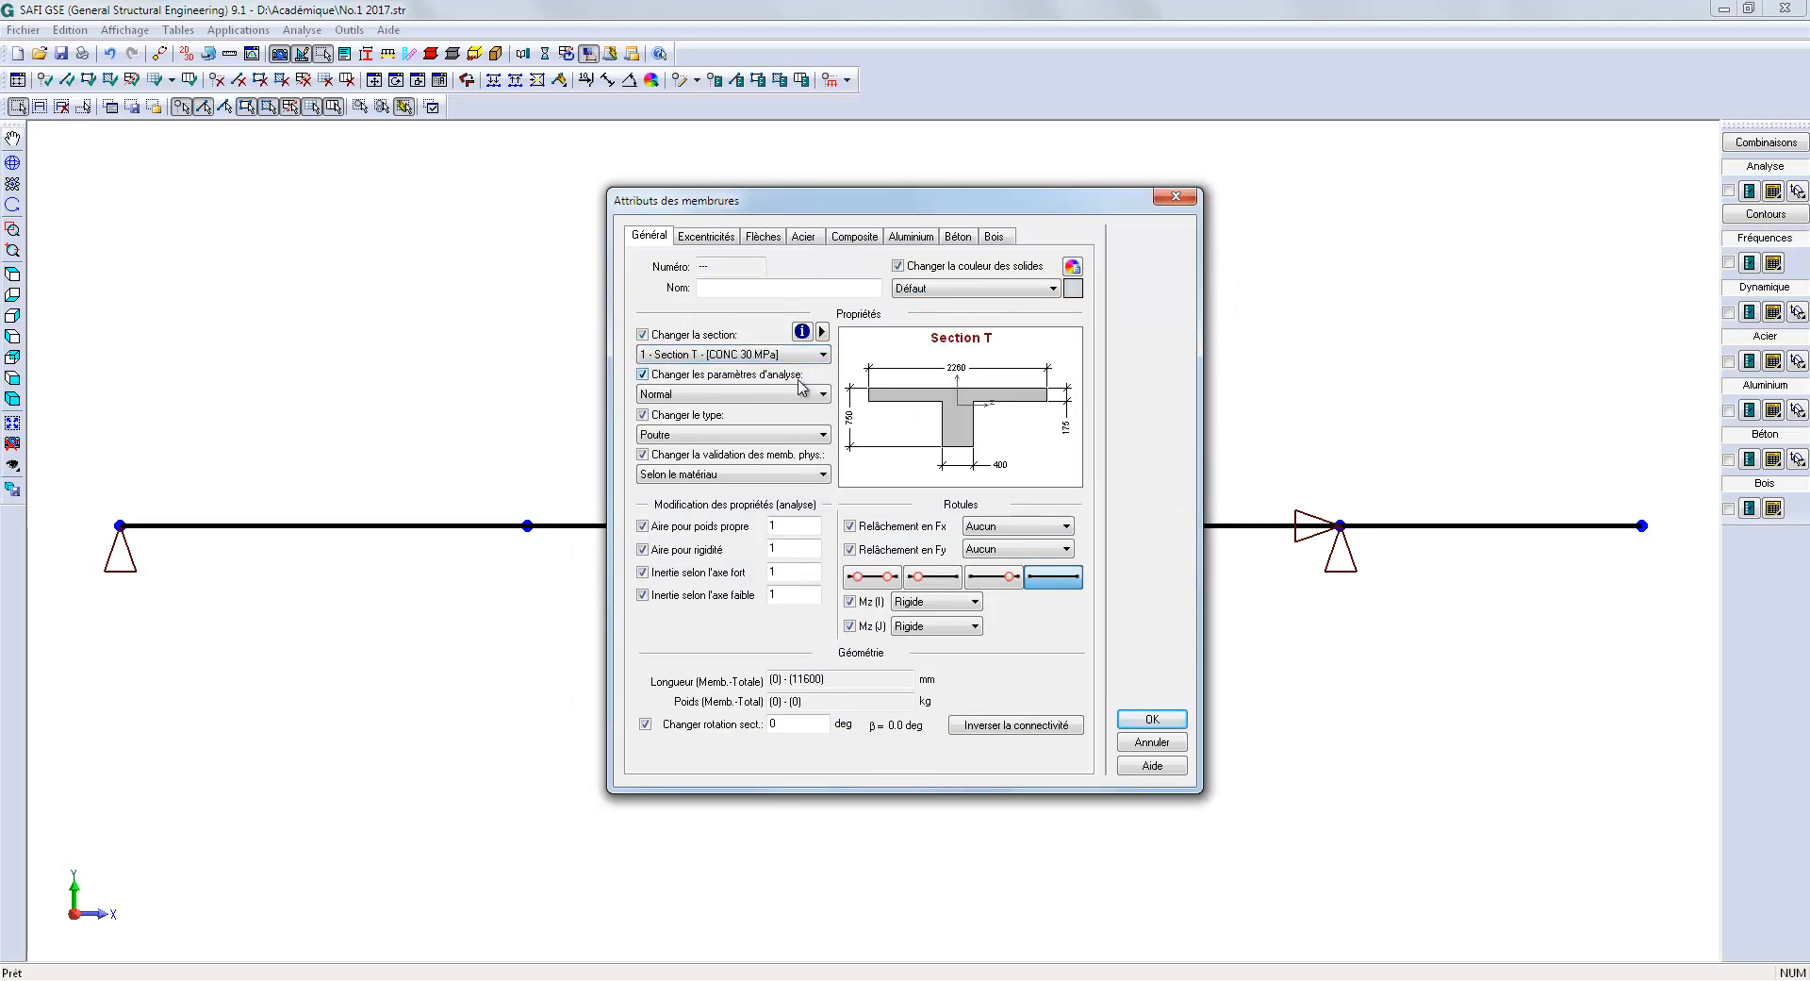
click(801, 331)
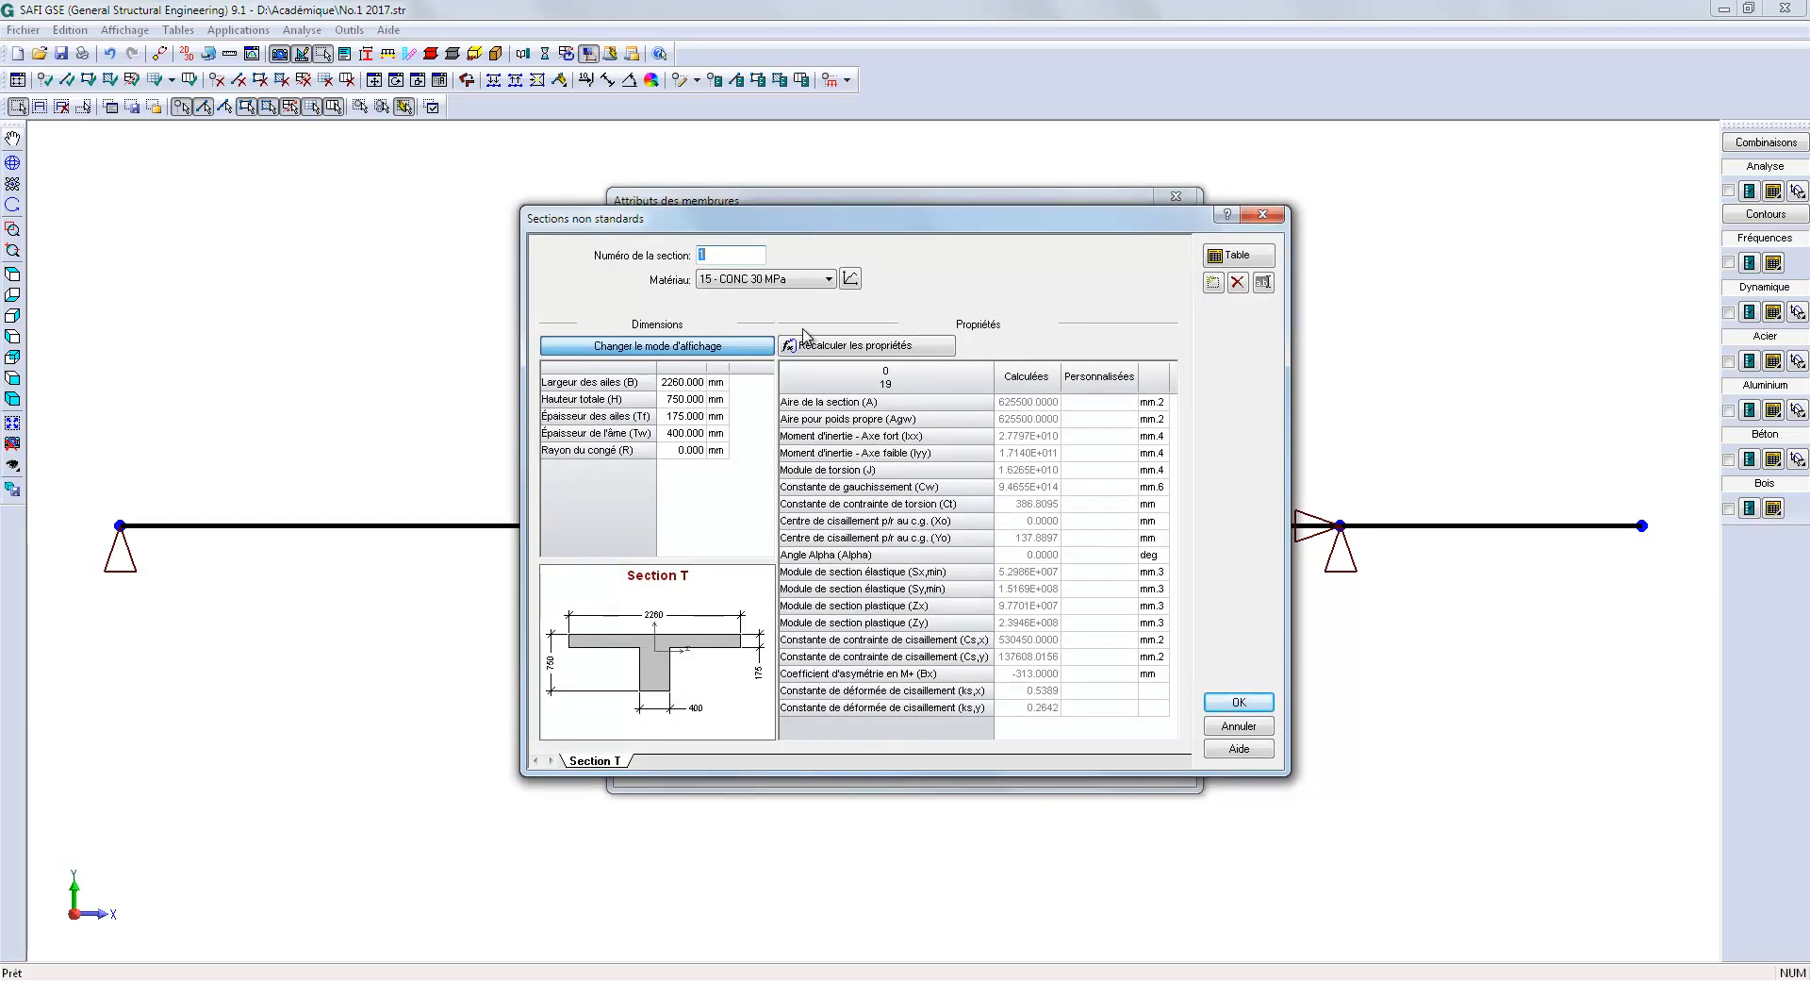
click(1226, 703)
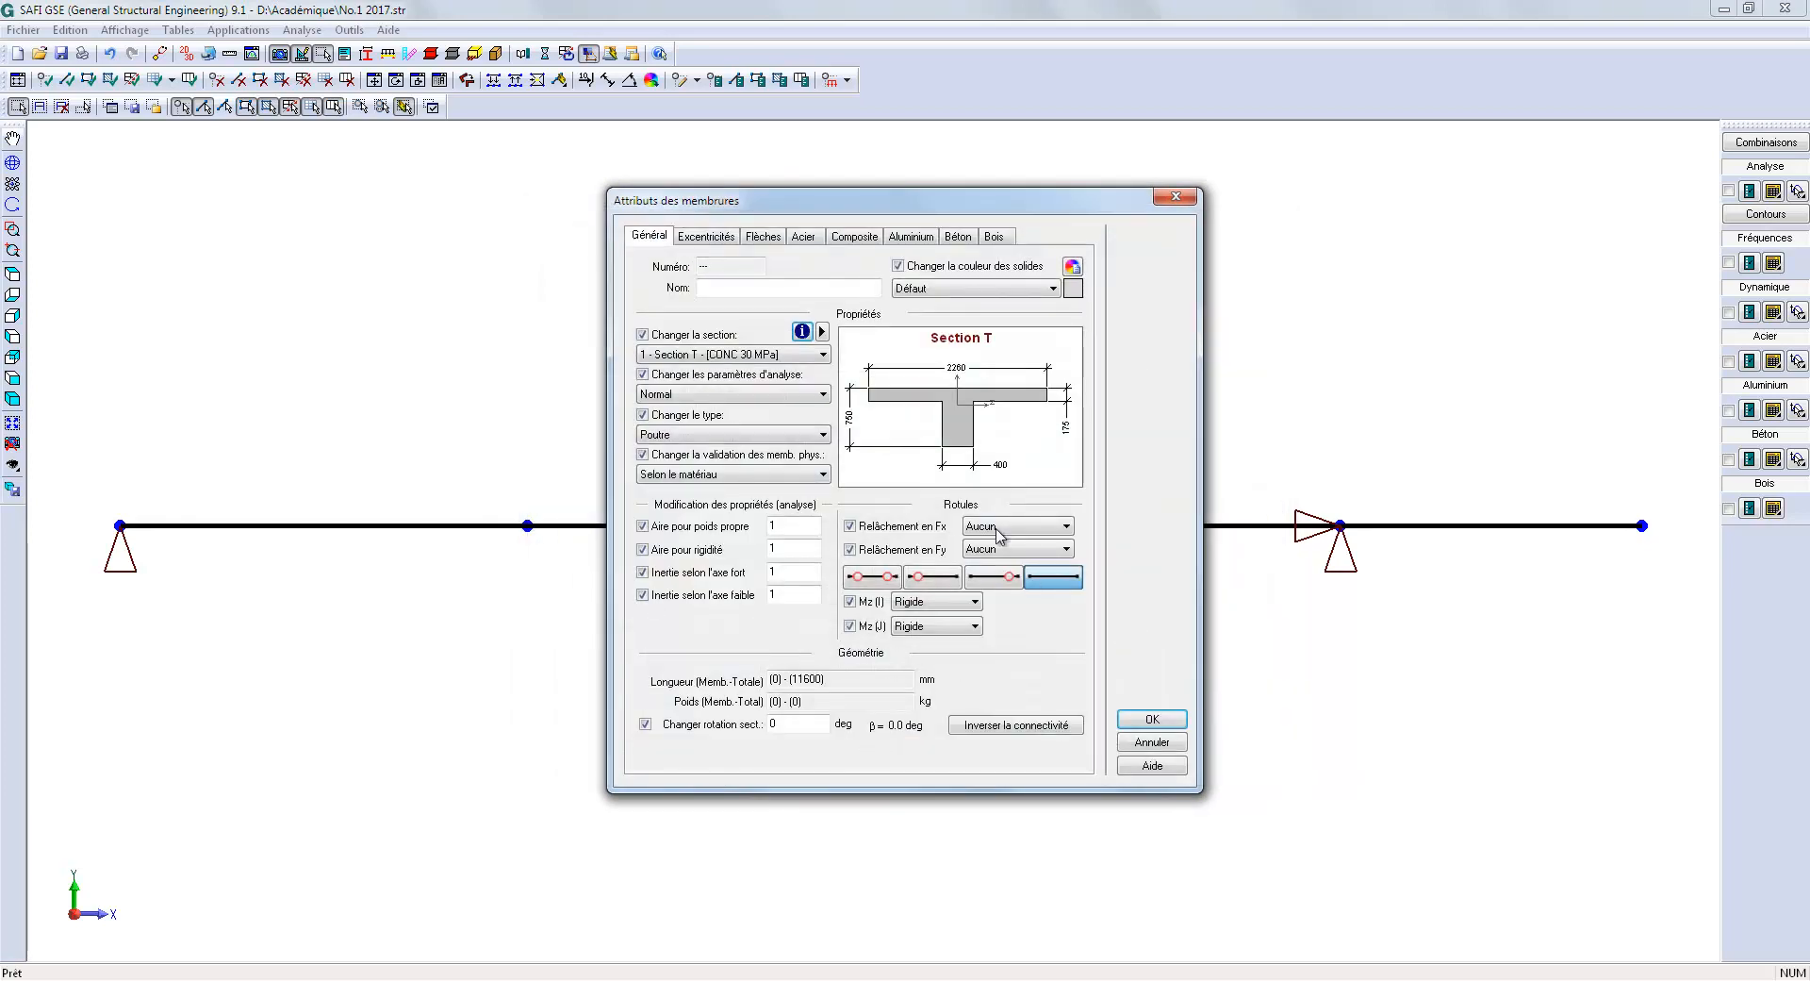
double_click(806, 525)
click(1152, 719)
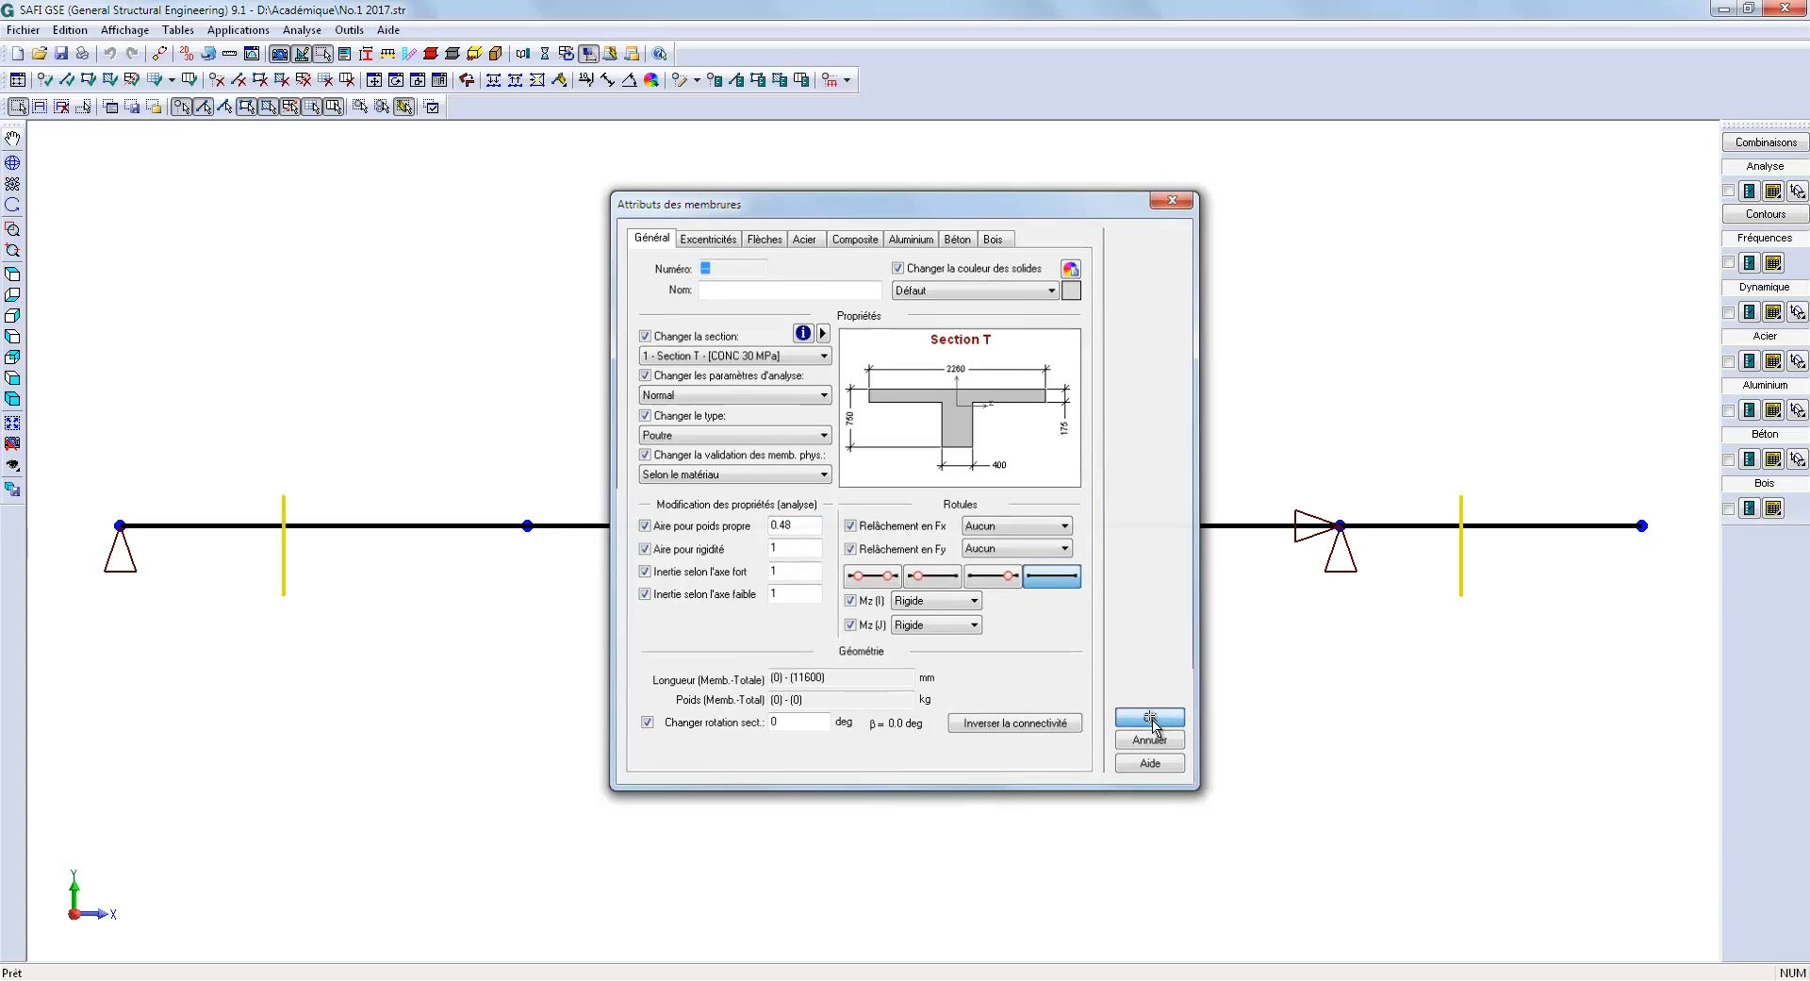
Step: Define the first two base loads with the names Charge morte config. a) and Charge vive config. b)
click(847, 80)
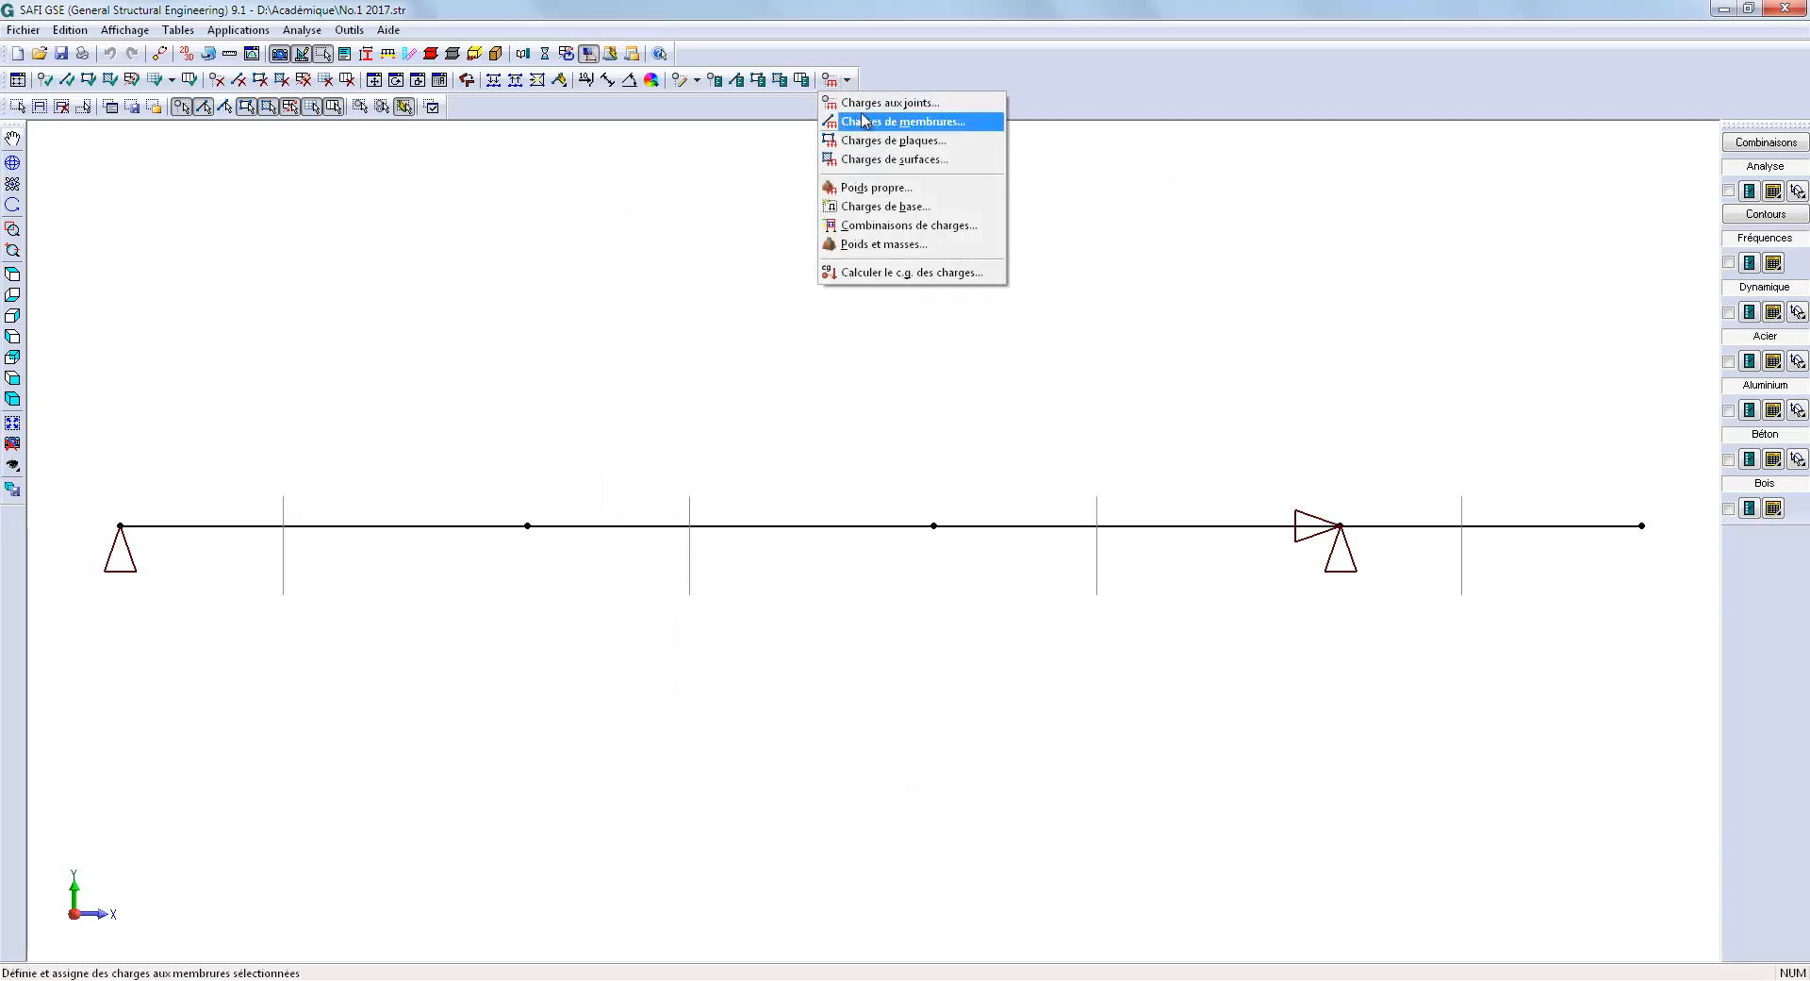
click(883, 207)
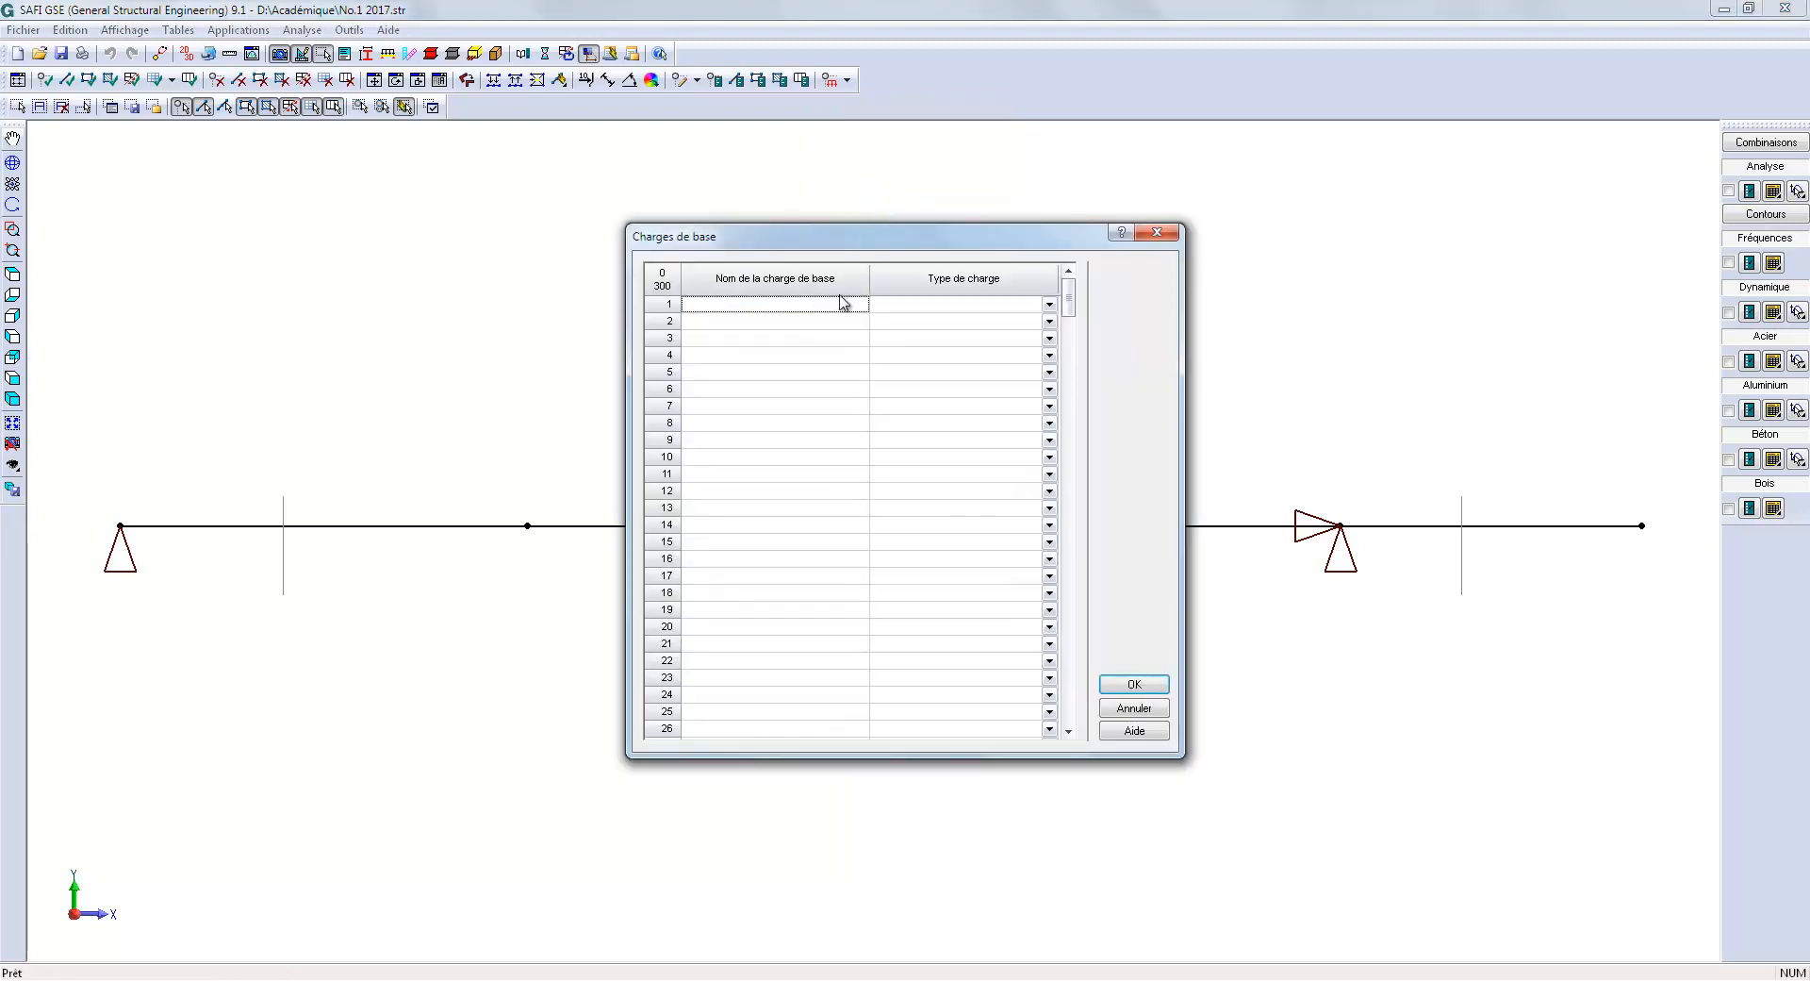
text(Charge morte config. a))
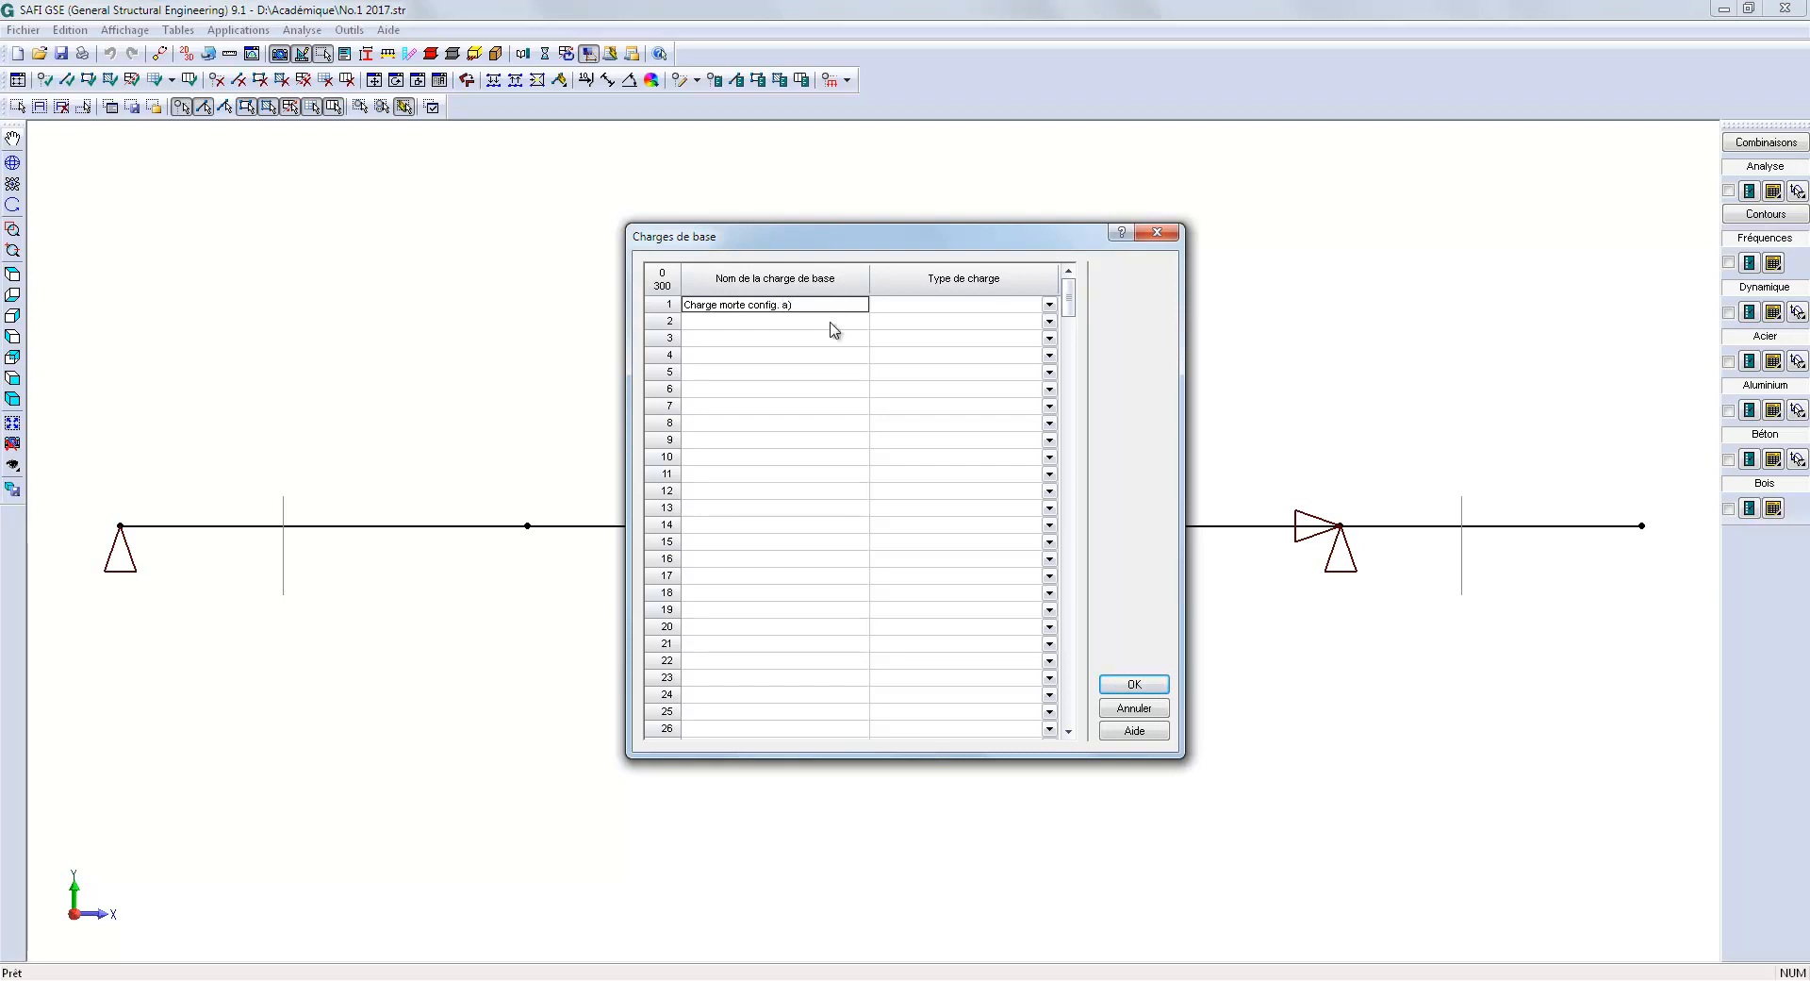
click(833, 321)
text(Charge vive config. b))
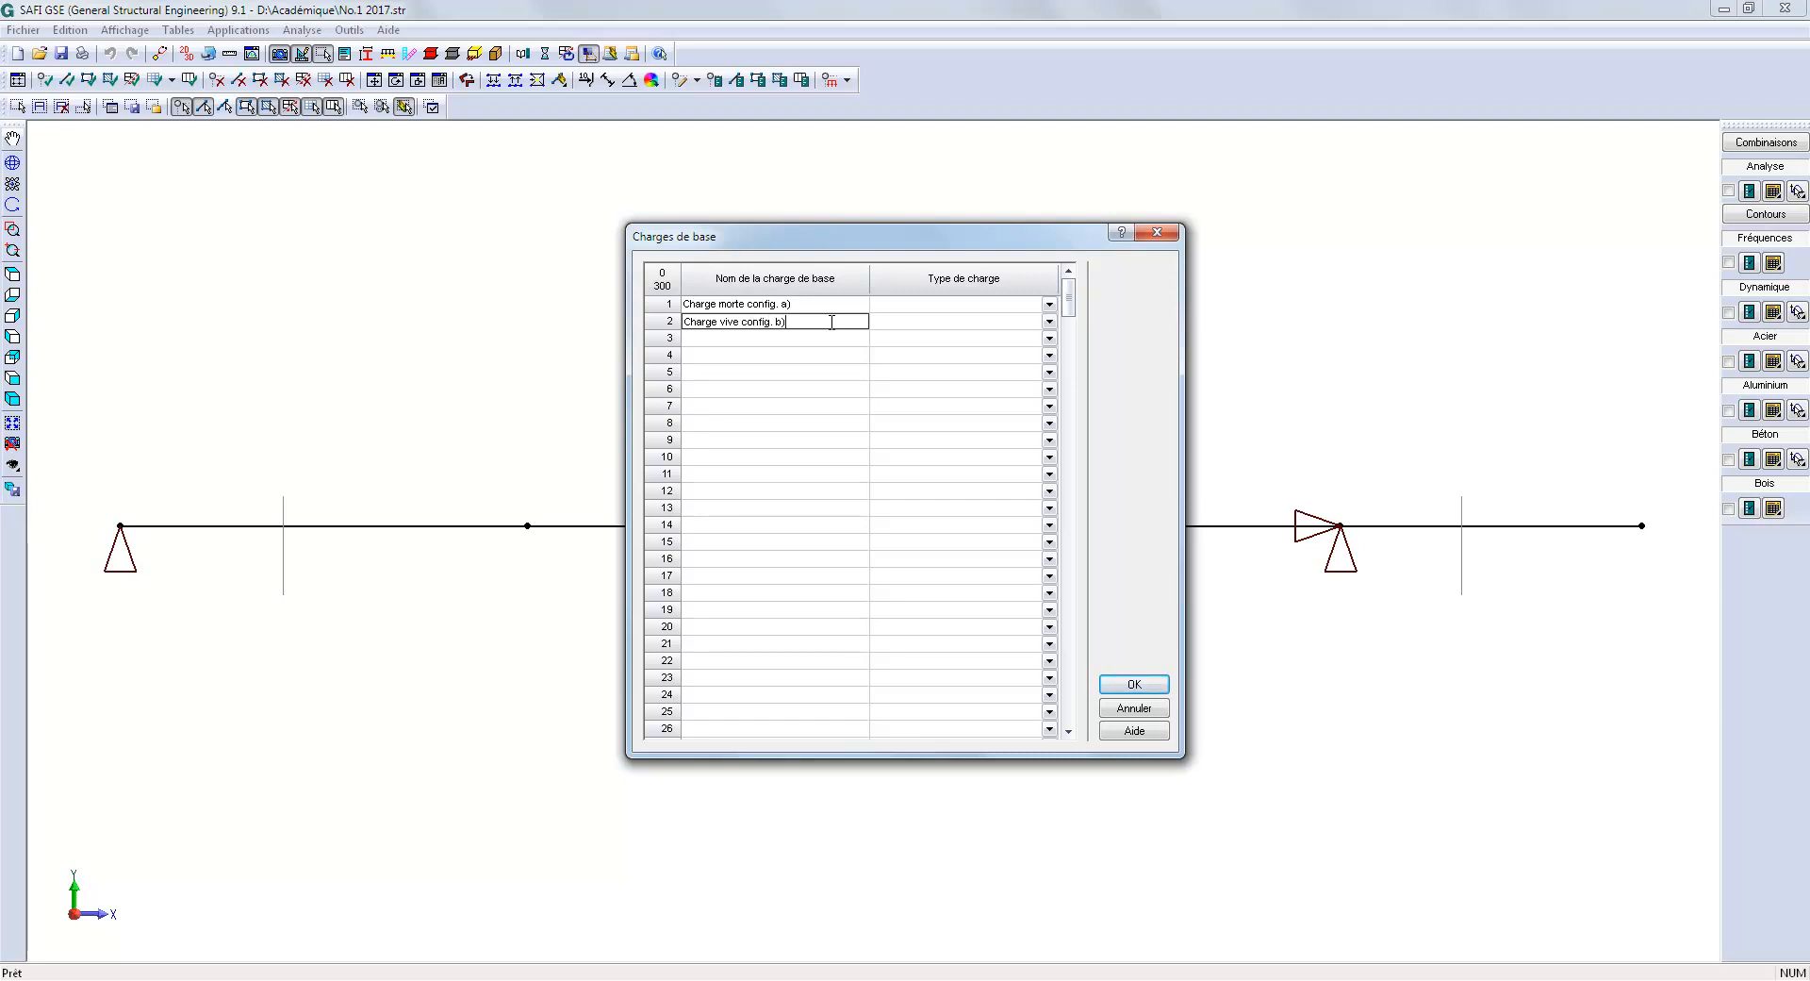
Step: Copy the two base loads into rows 3 and 4, and rename the third load as Charge morte config. b)
drag(668, 304, 662, 319)
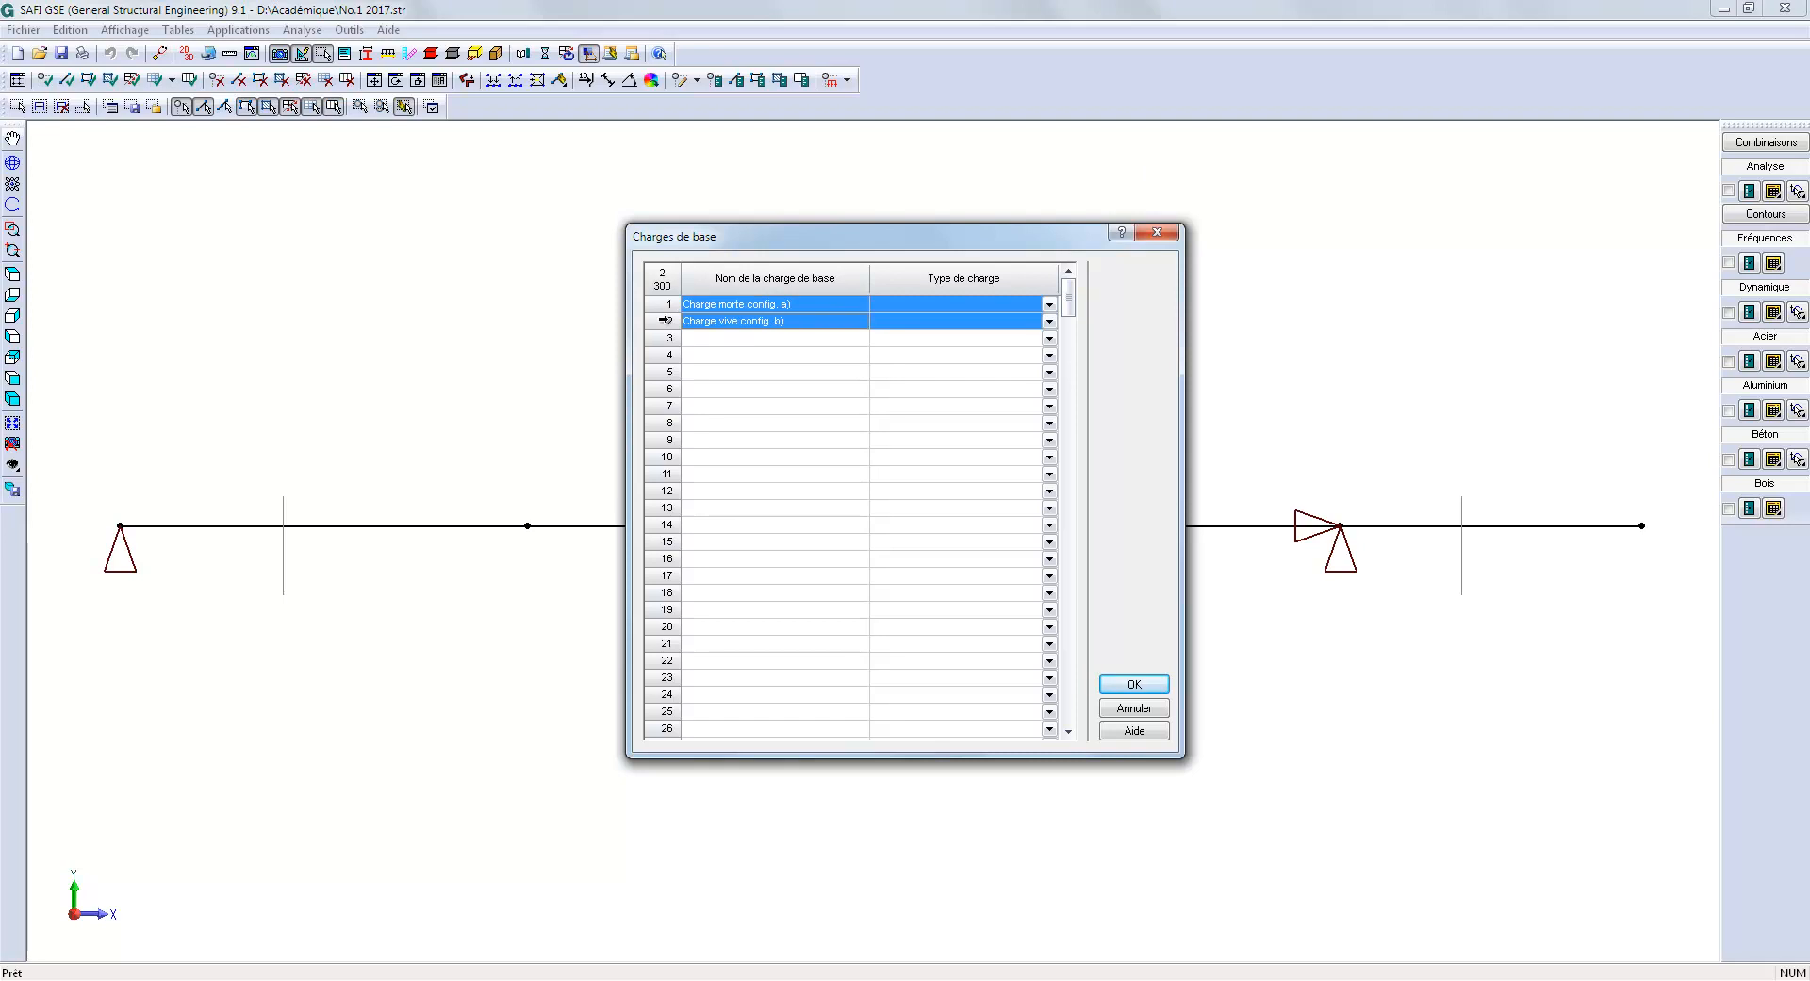
click(683, 337)
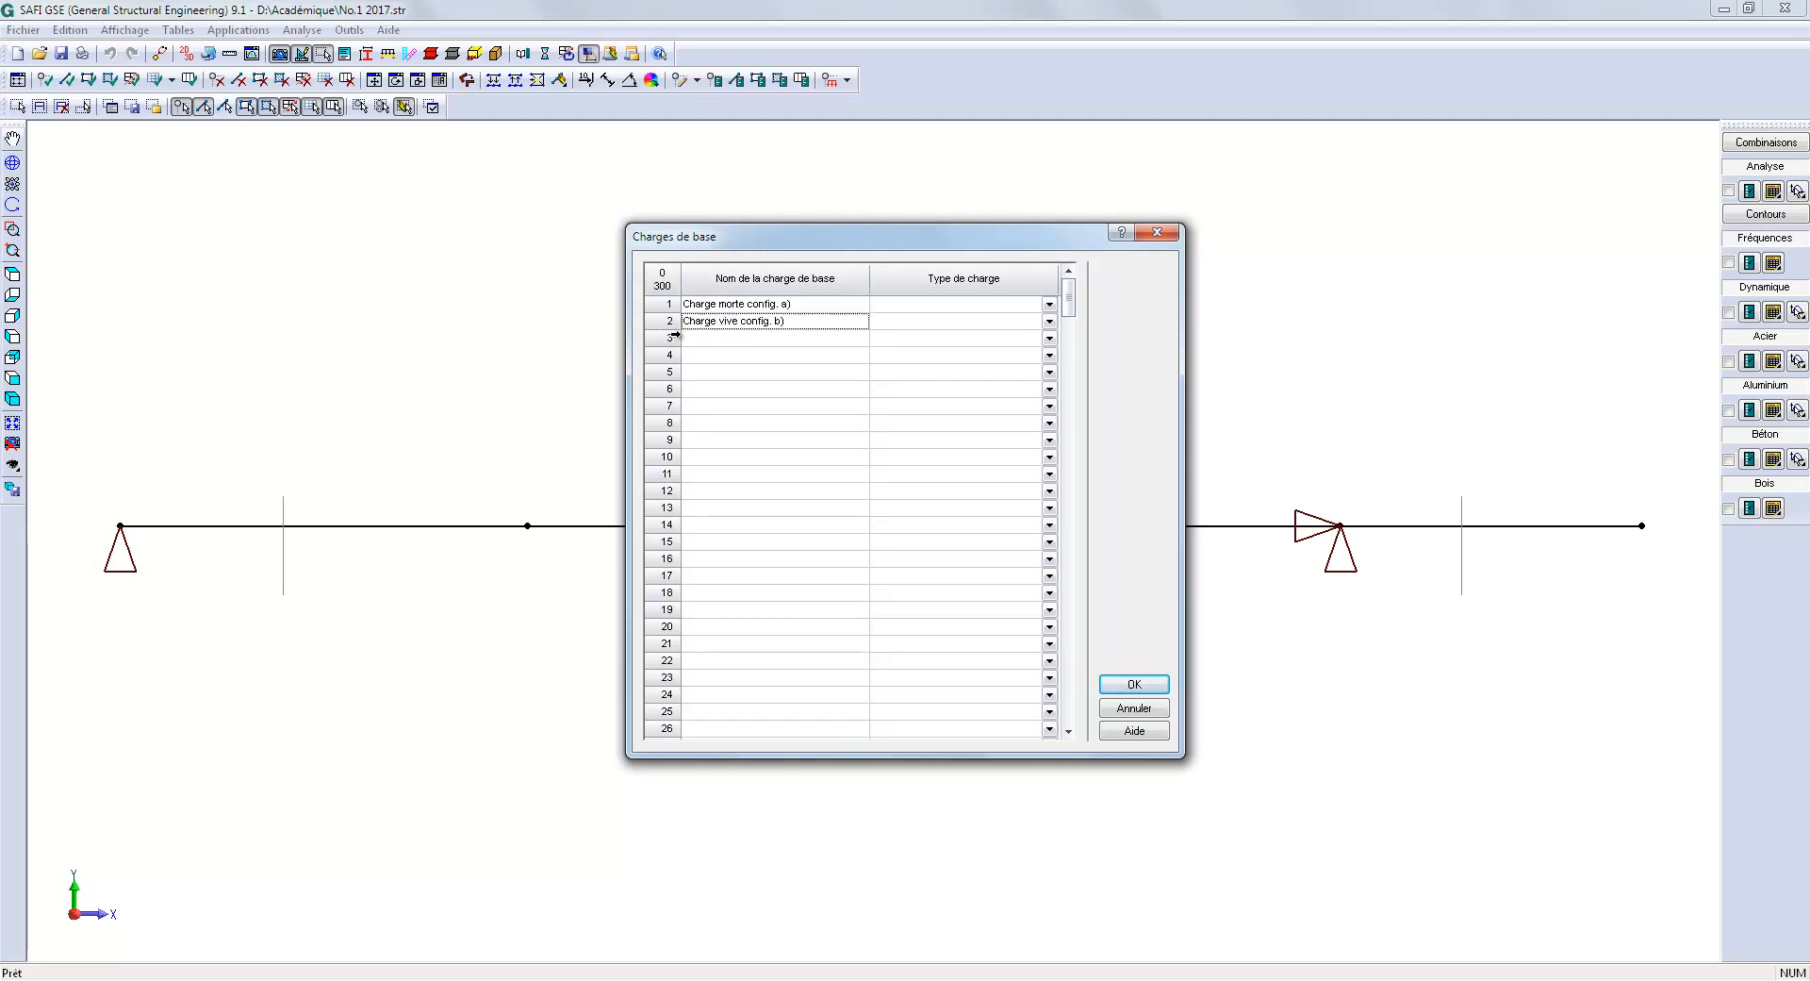
text(Charge morte config. a) Charge vive config. b))
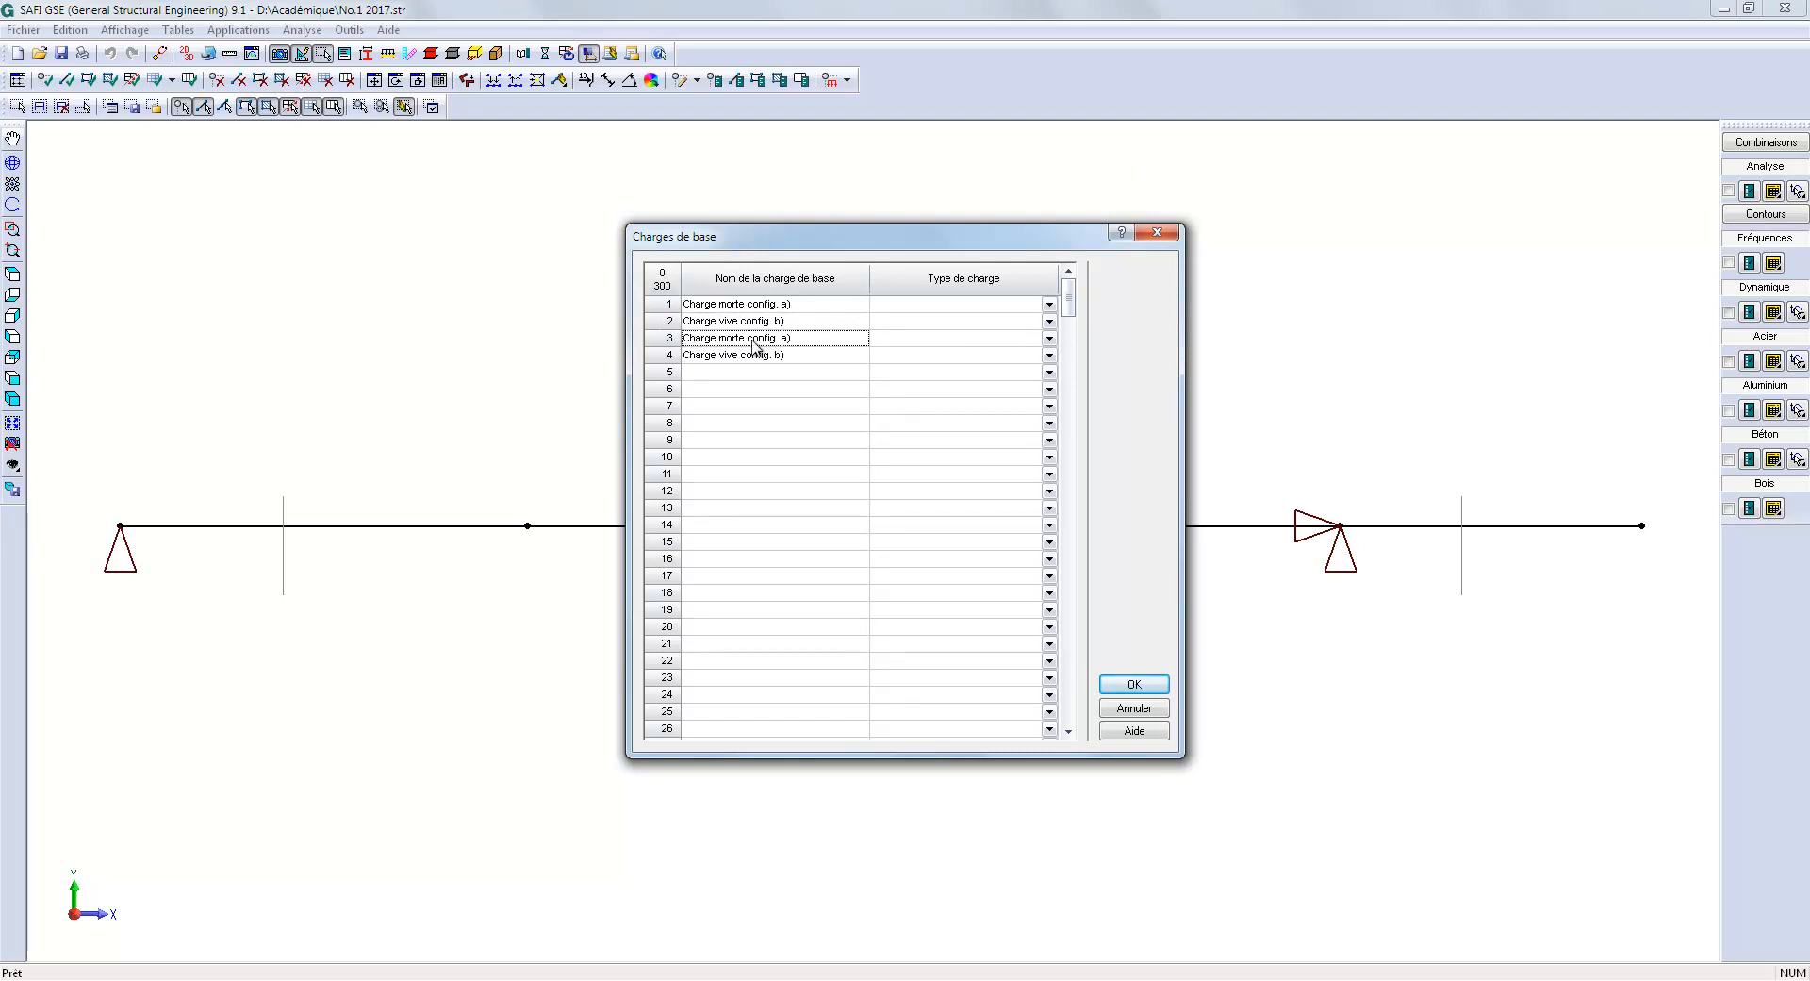
click(792, 339)
click(790, 339)
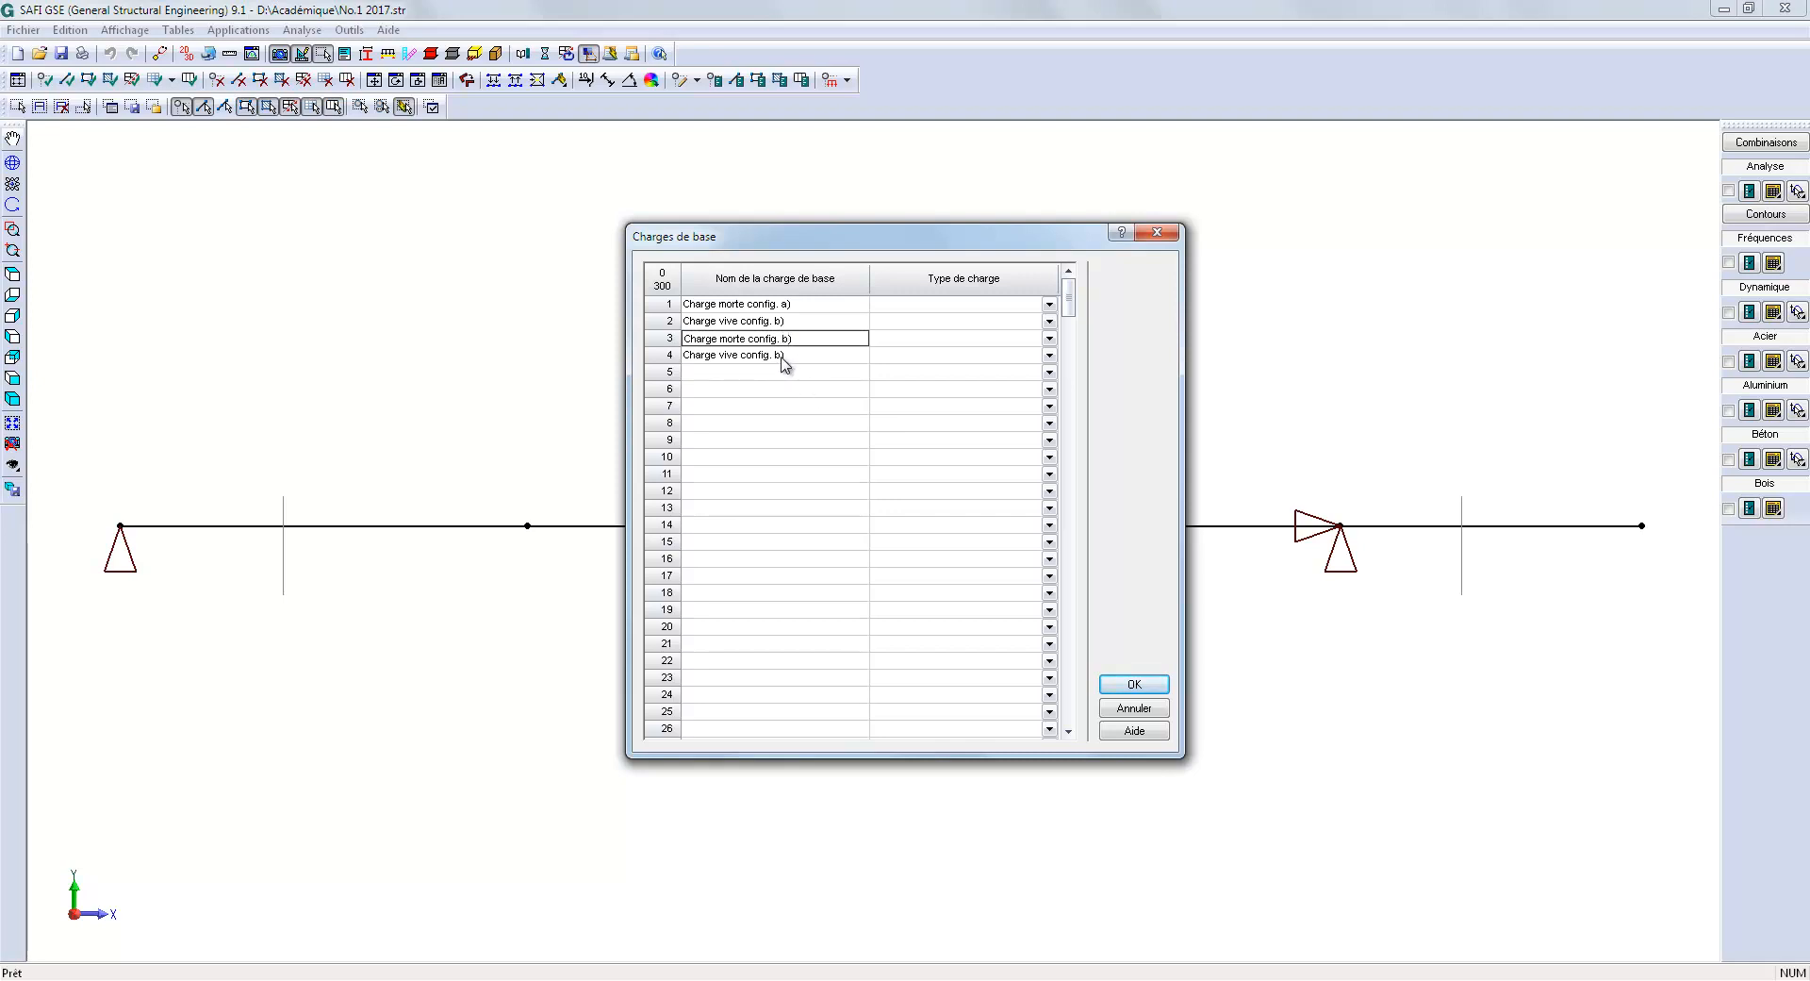
Step: Rename the second base load as Charge vive config. a)
click(784, 322)
click(785, 324)
key(BackSpace)
text(a)
click(801, 374)
Step: Set both Charge morte loads to type (D) Charge permanente and both Charge vive loads to (L) Surcharge, and accept the base loads
click(1053, 304)
click(1053, 304)
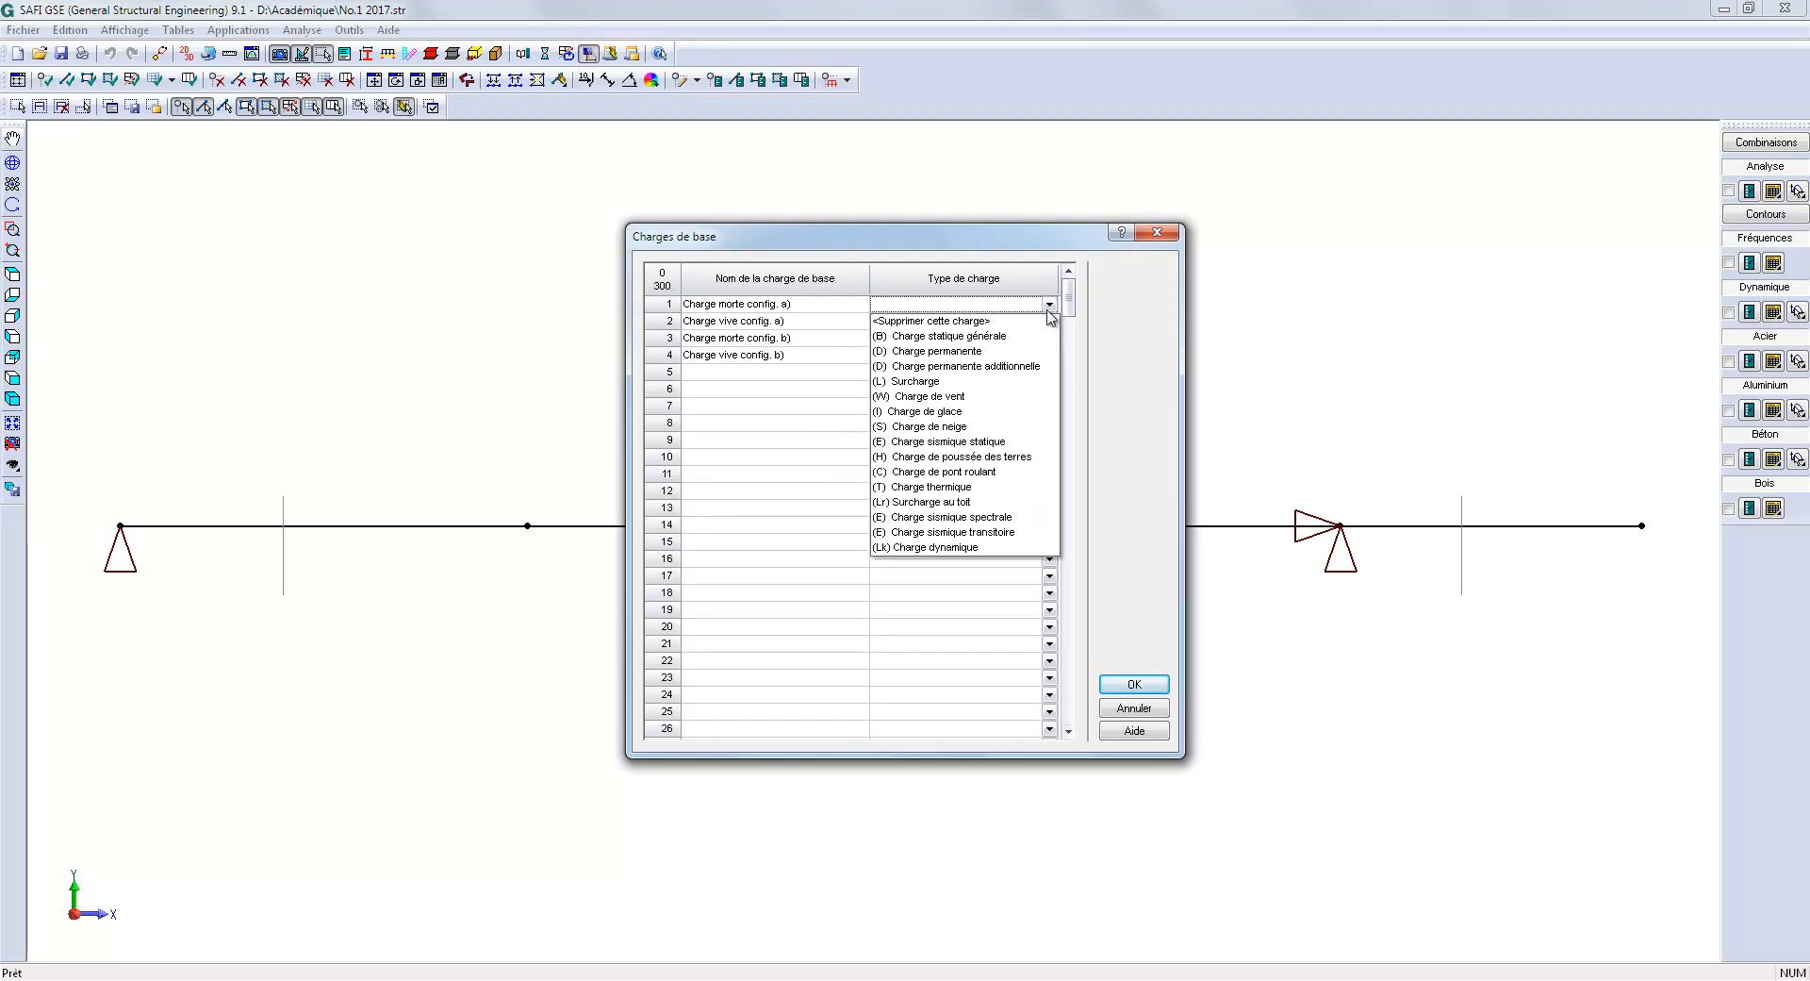
click(943, 351)
click(1048, 321)
click(1019, 397)
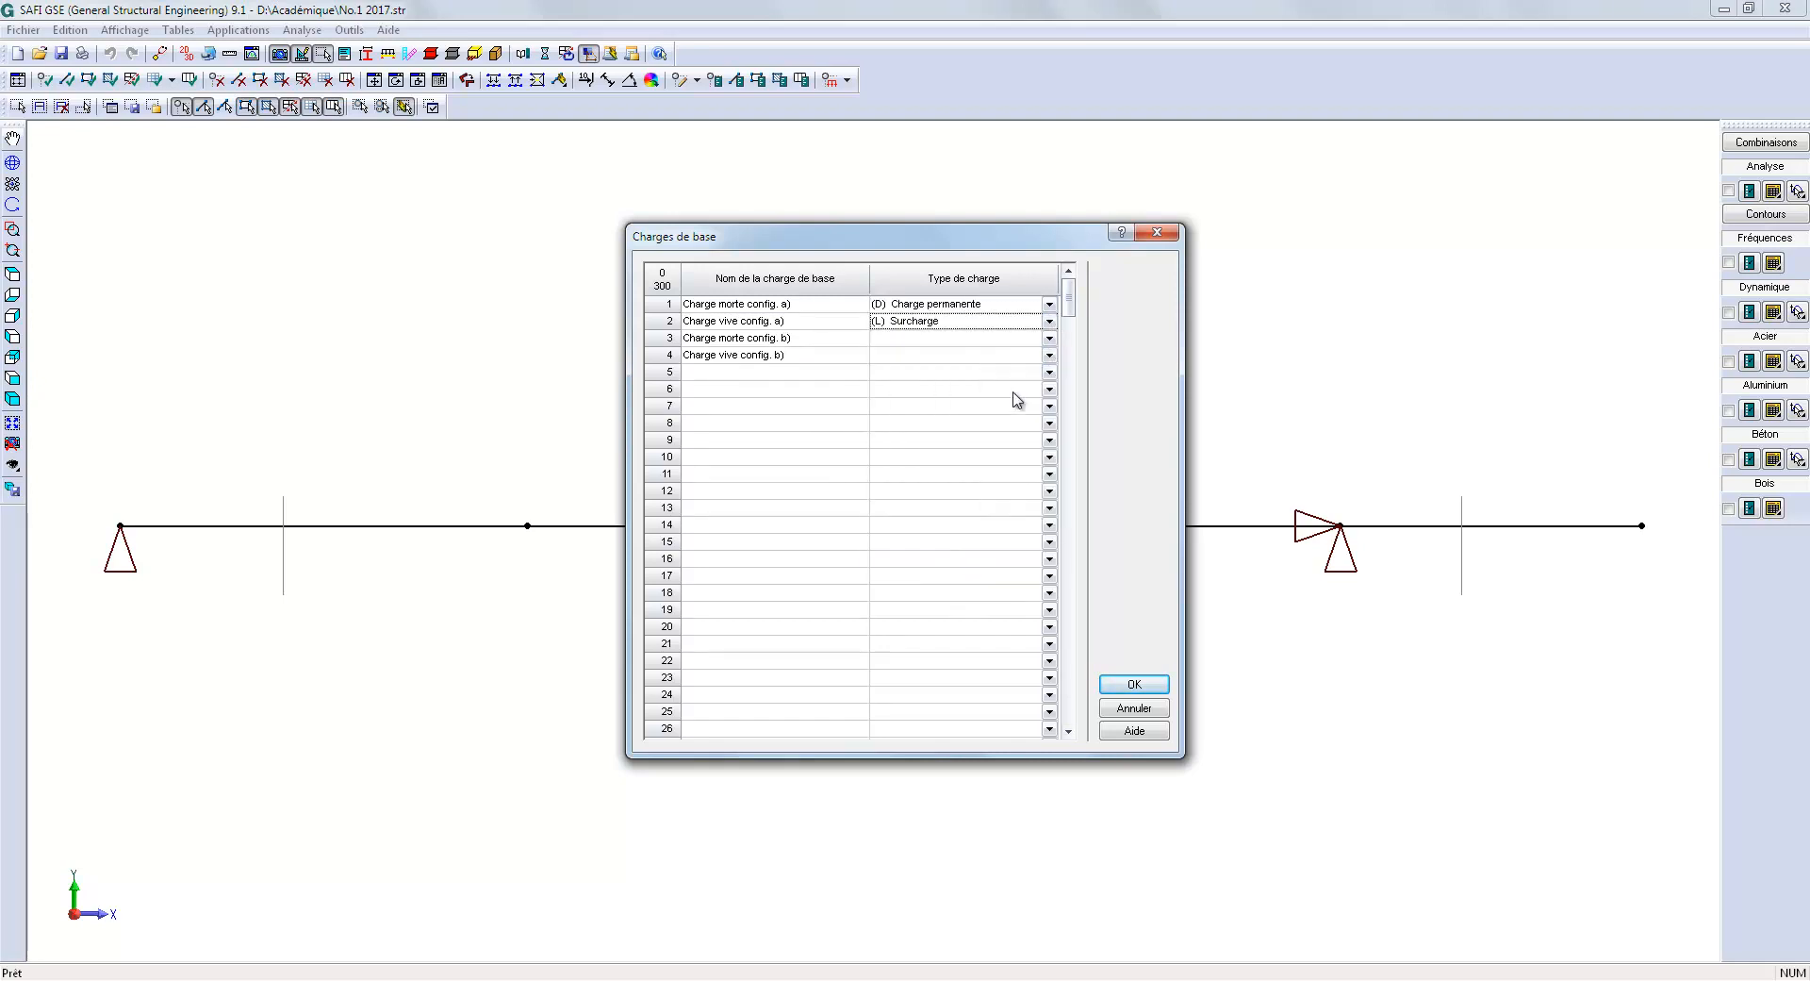
click(1048, 338)
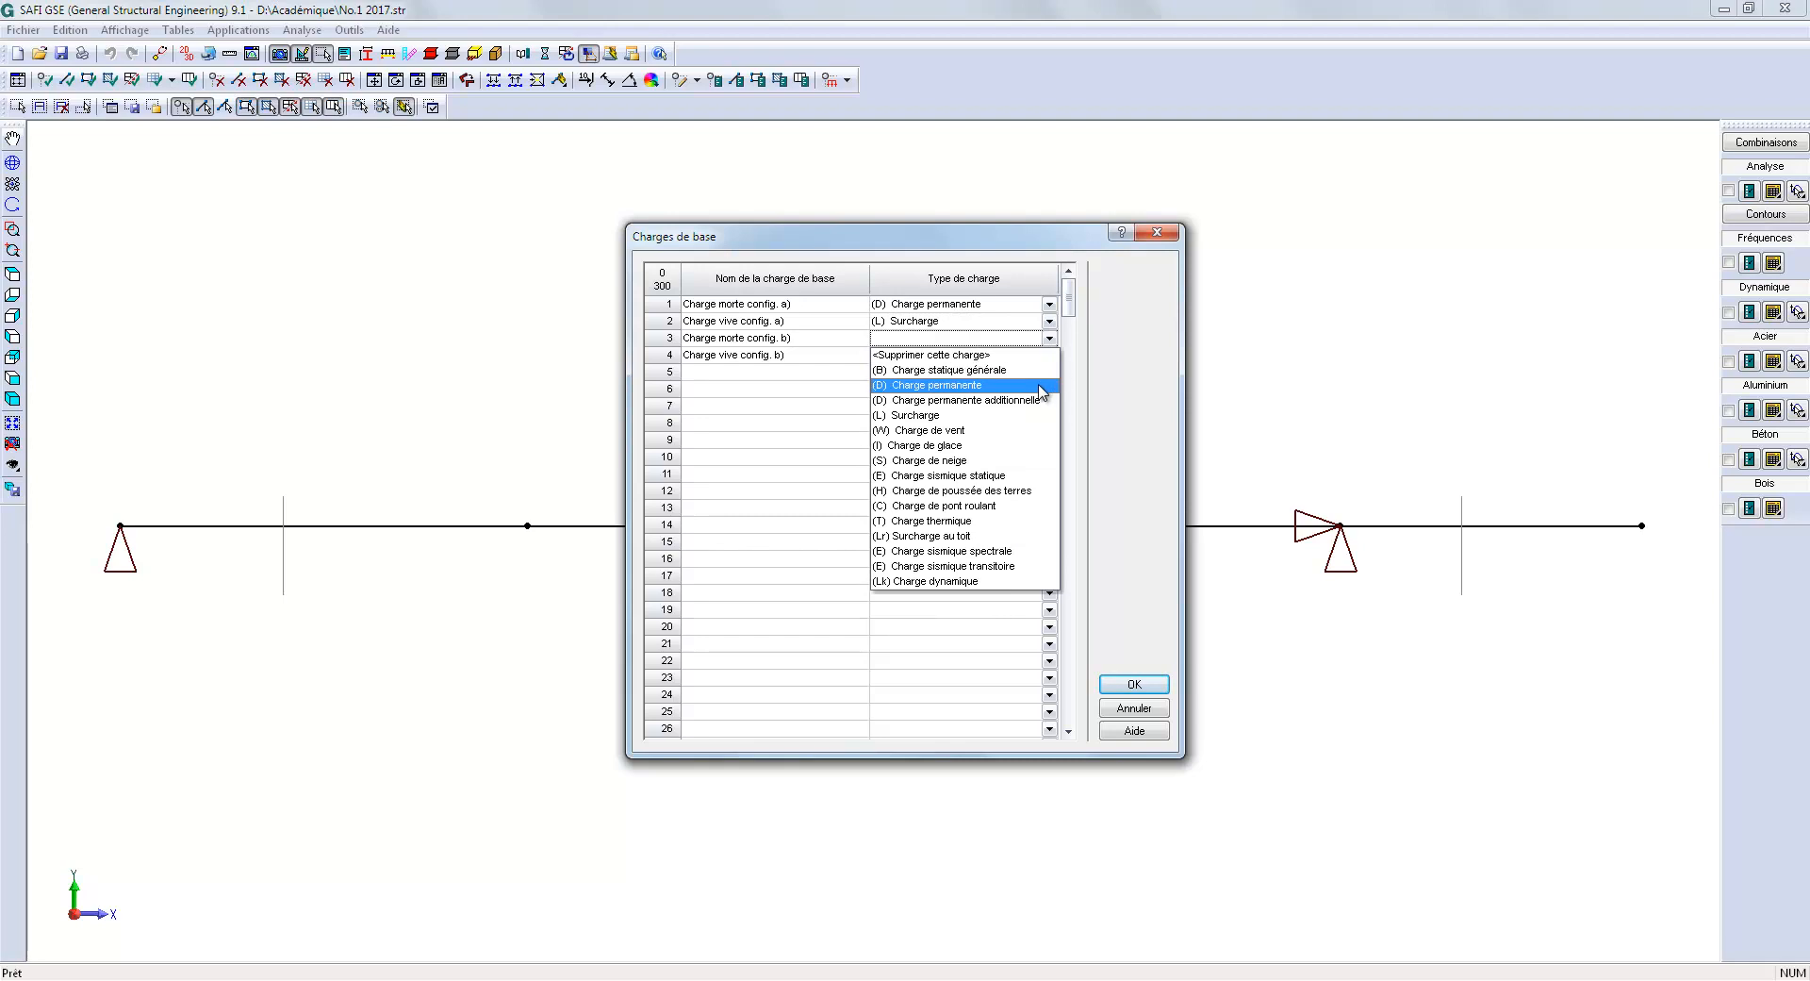
click(1043, 386)
click(1050, 355)
click(1026, 433)
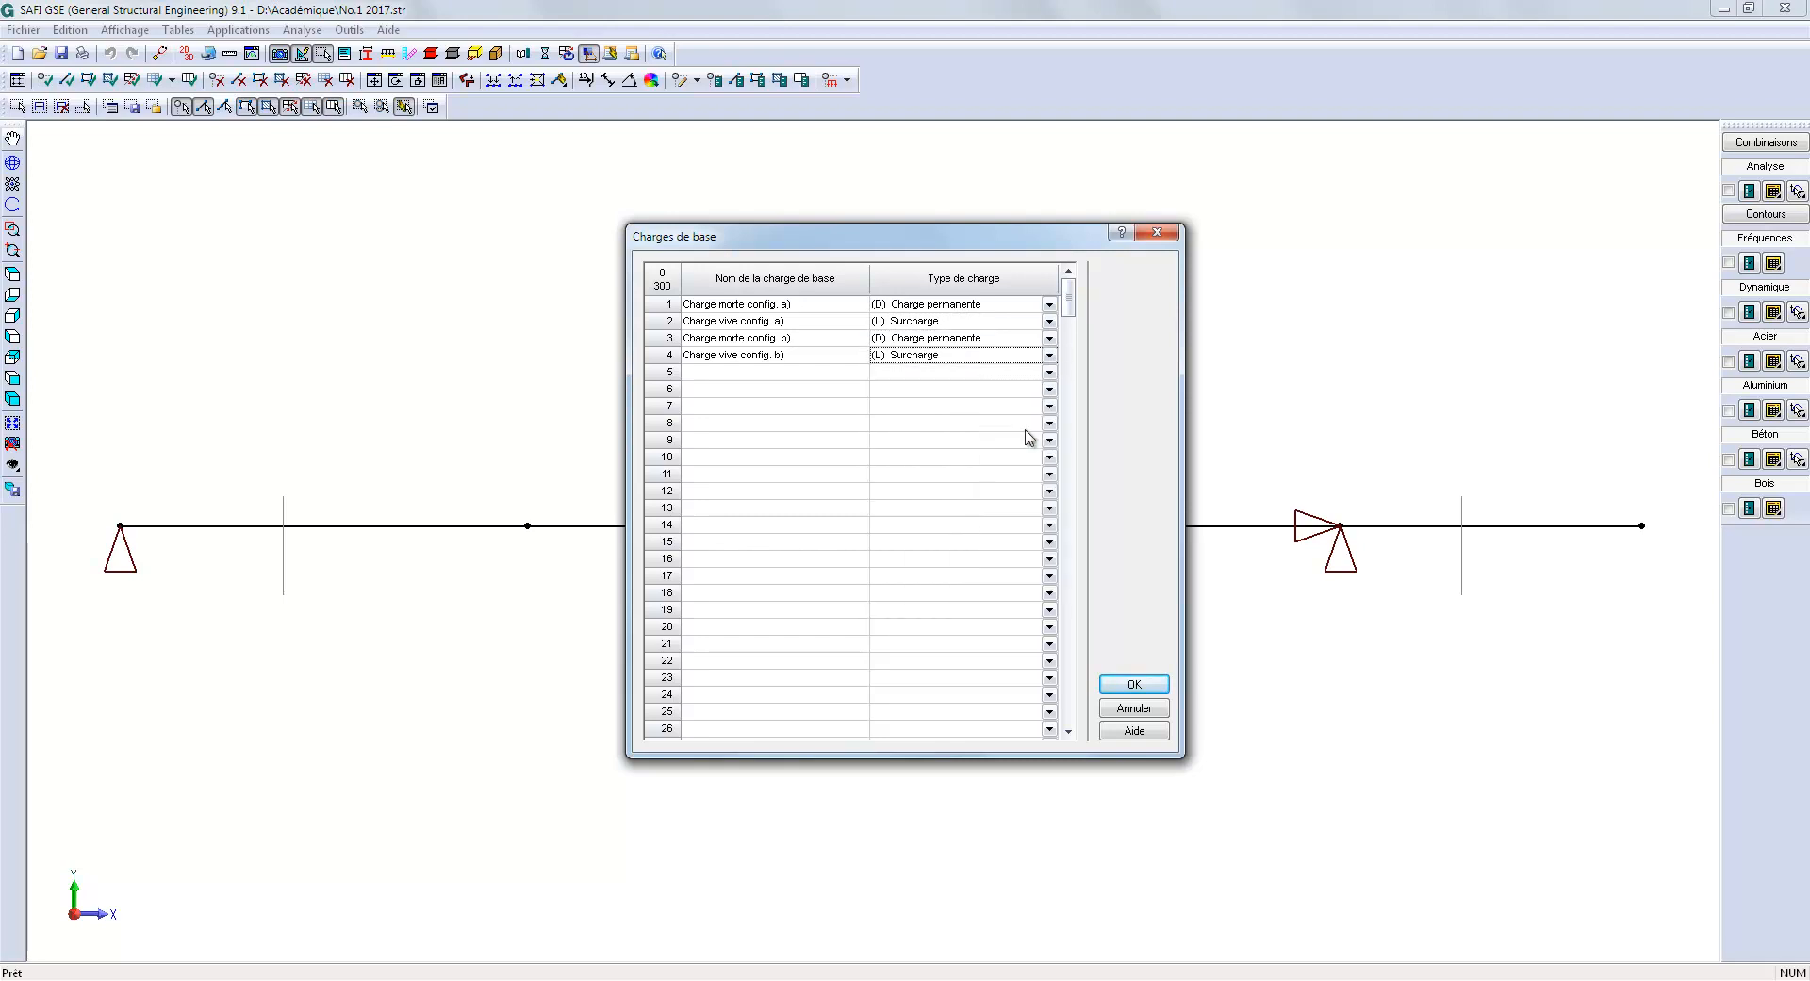
click(1134, 684)
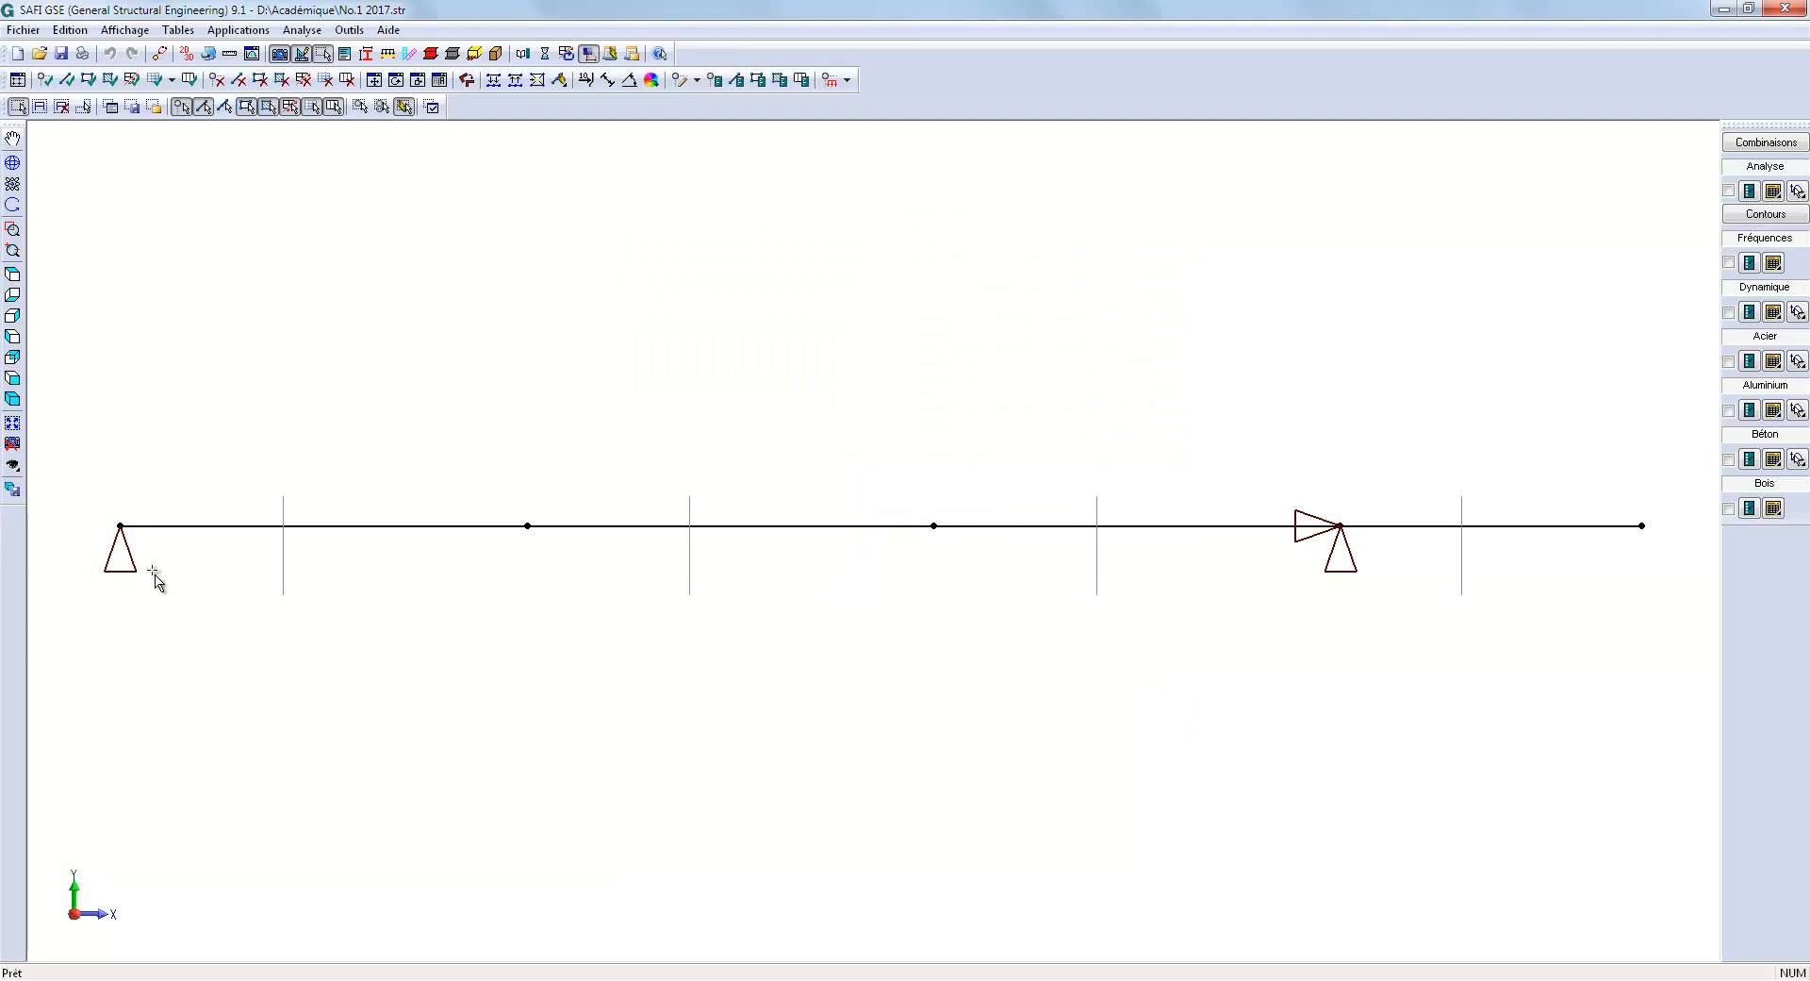
Step: Add a uniform load of FY -4.5 kN/m under 1 - Charge morte config. a) to the three members between the supports
drag(92, 497, 1355, 593)
click(847, 80)
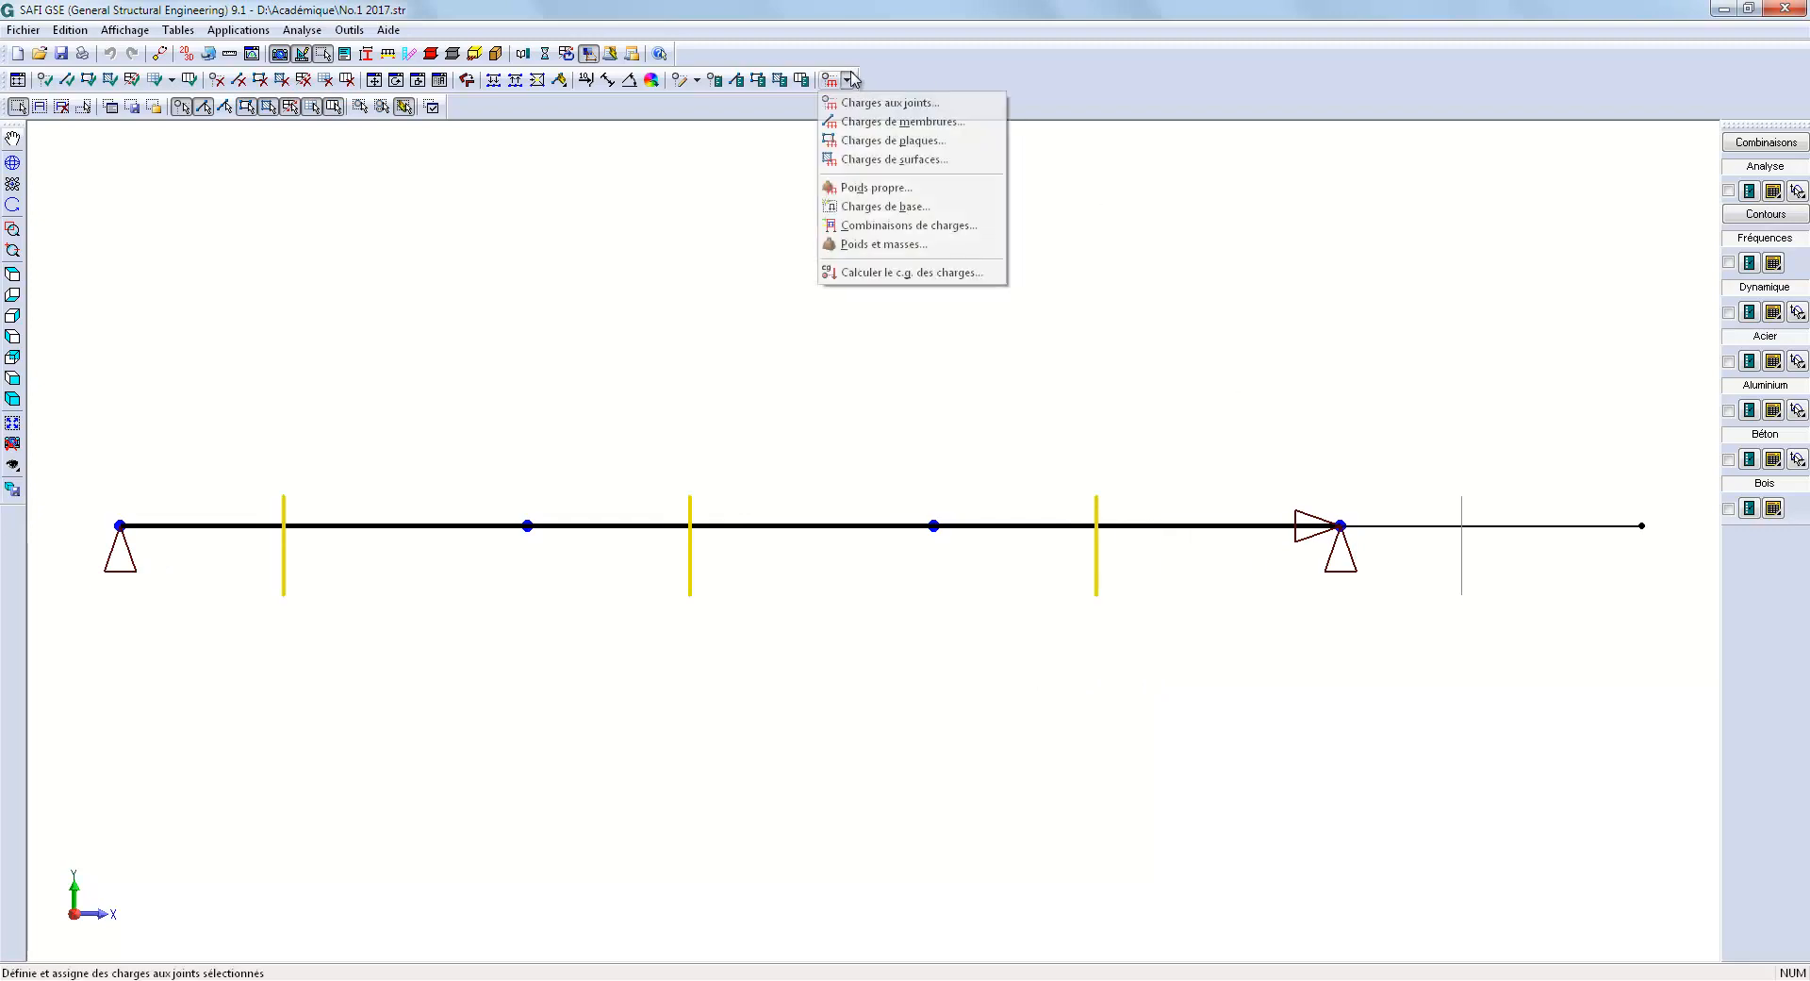
click(867, 122)
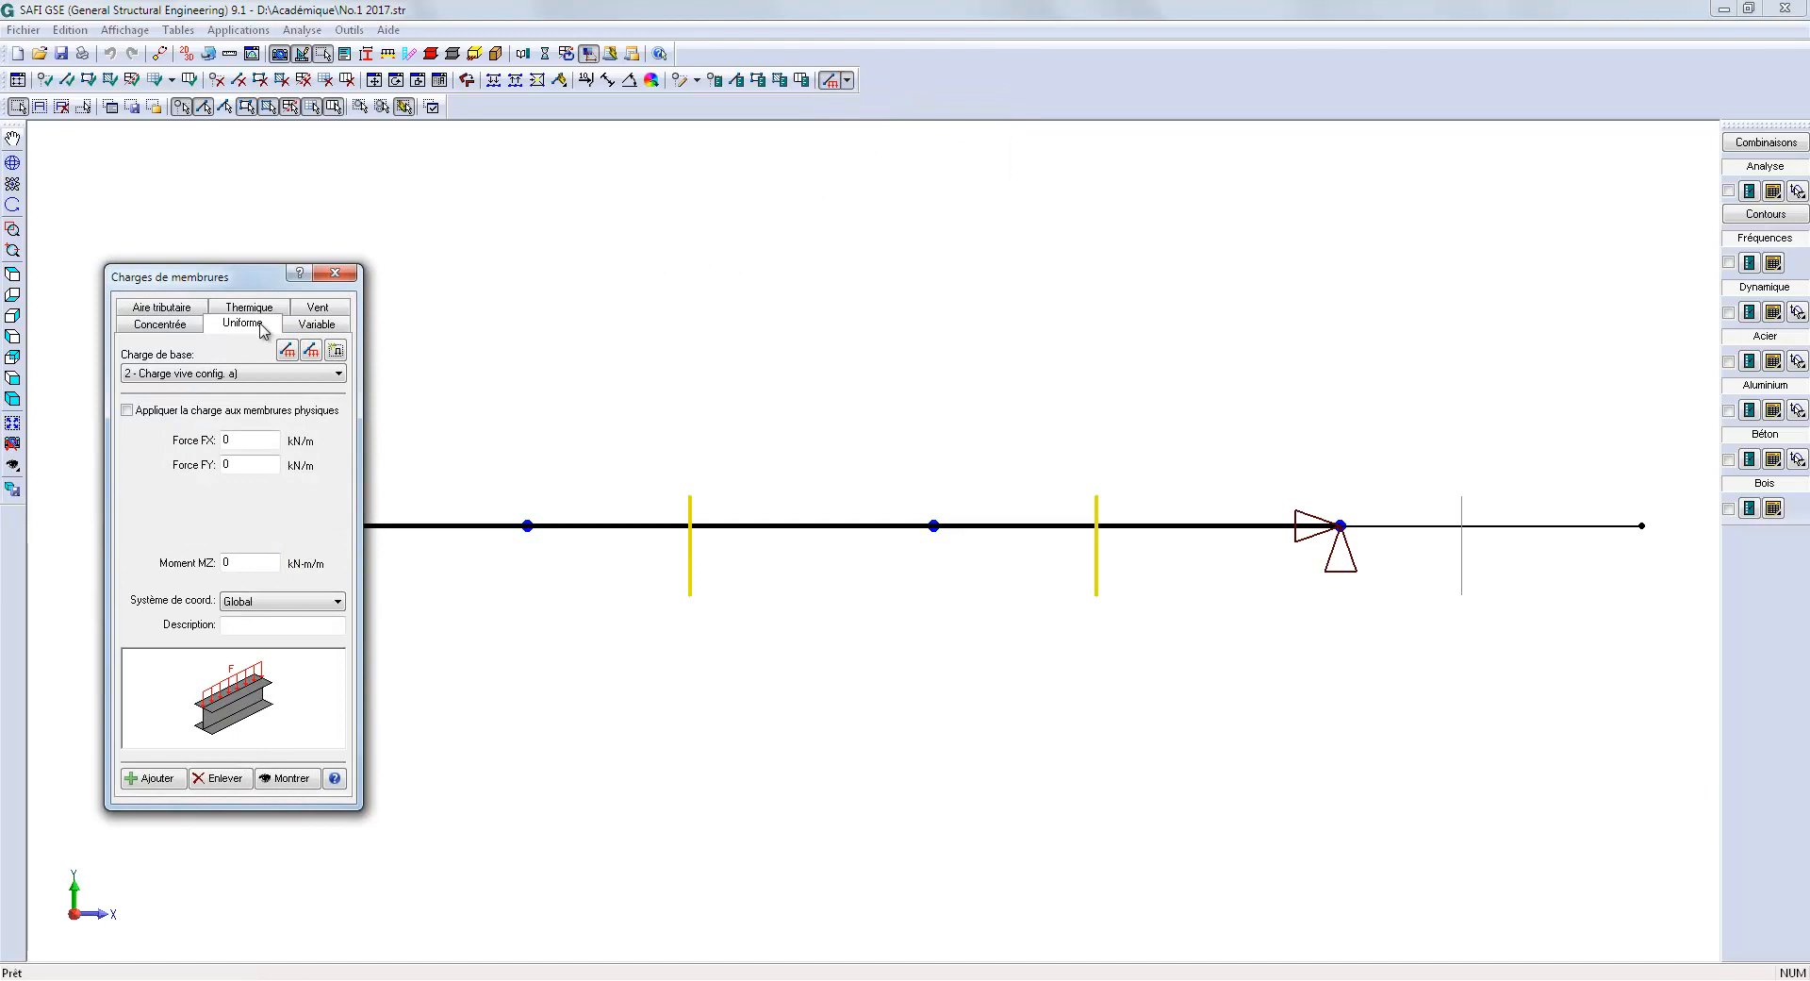
click(262, 375)
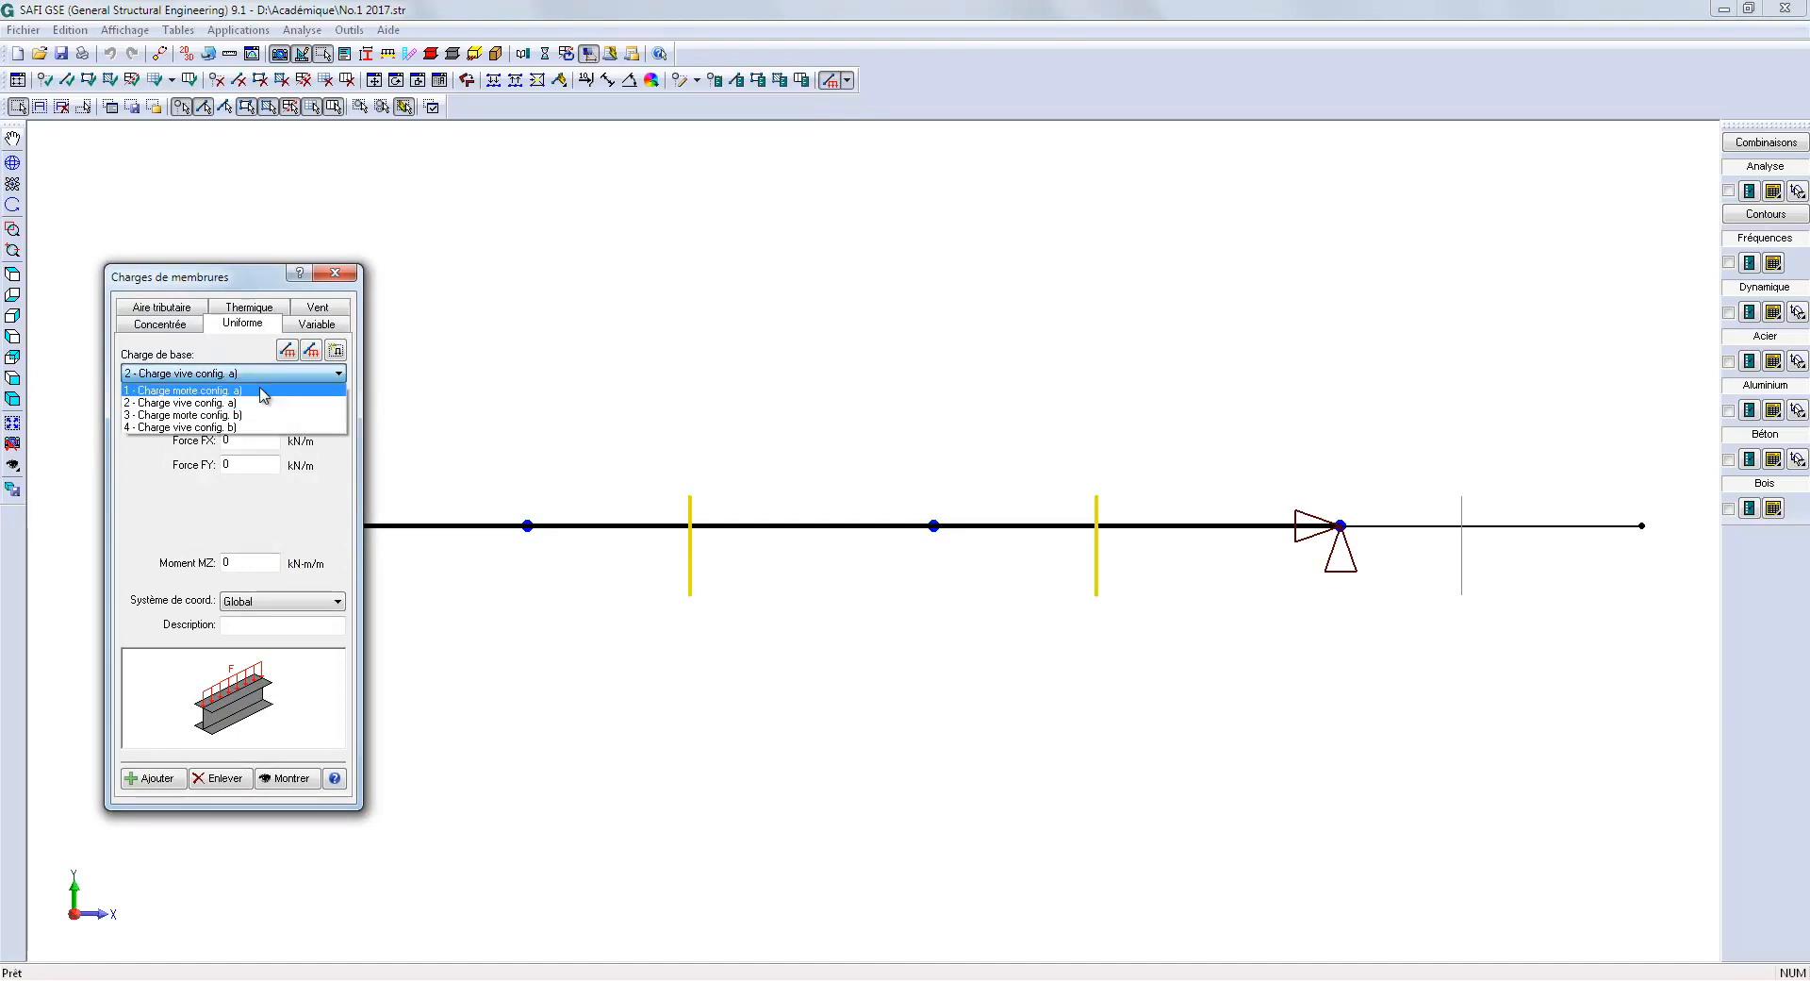
click(262, 389)
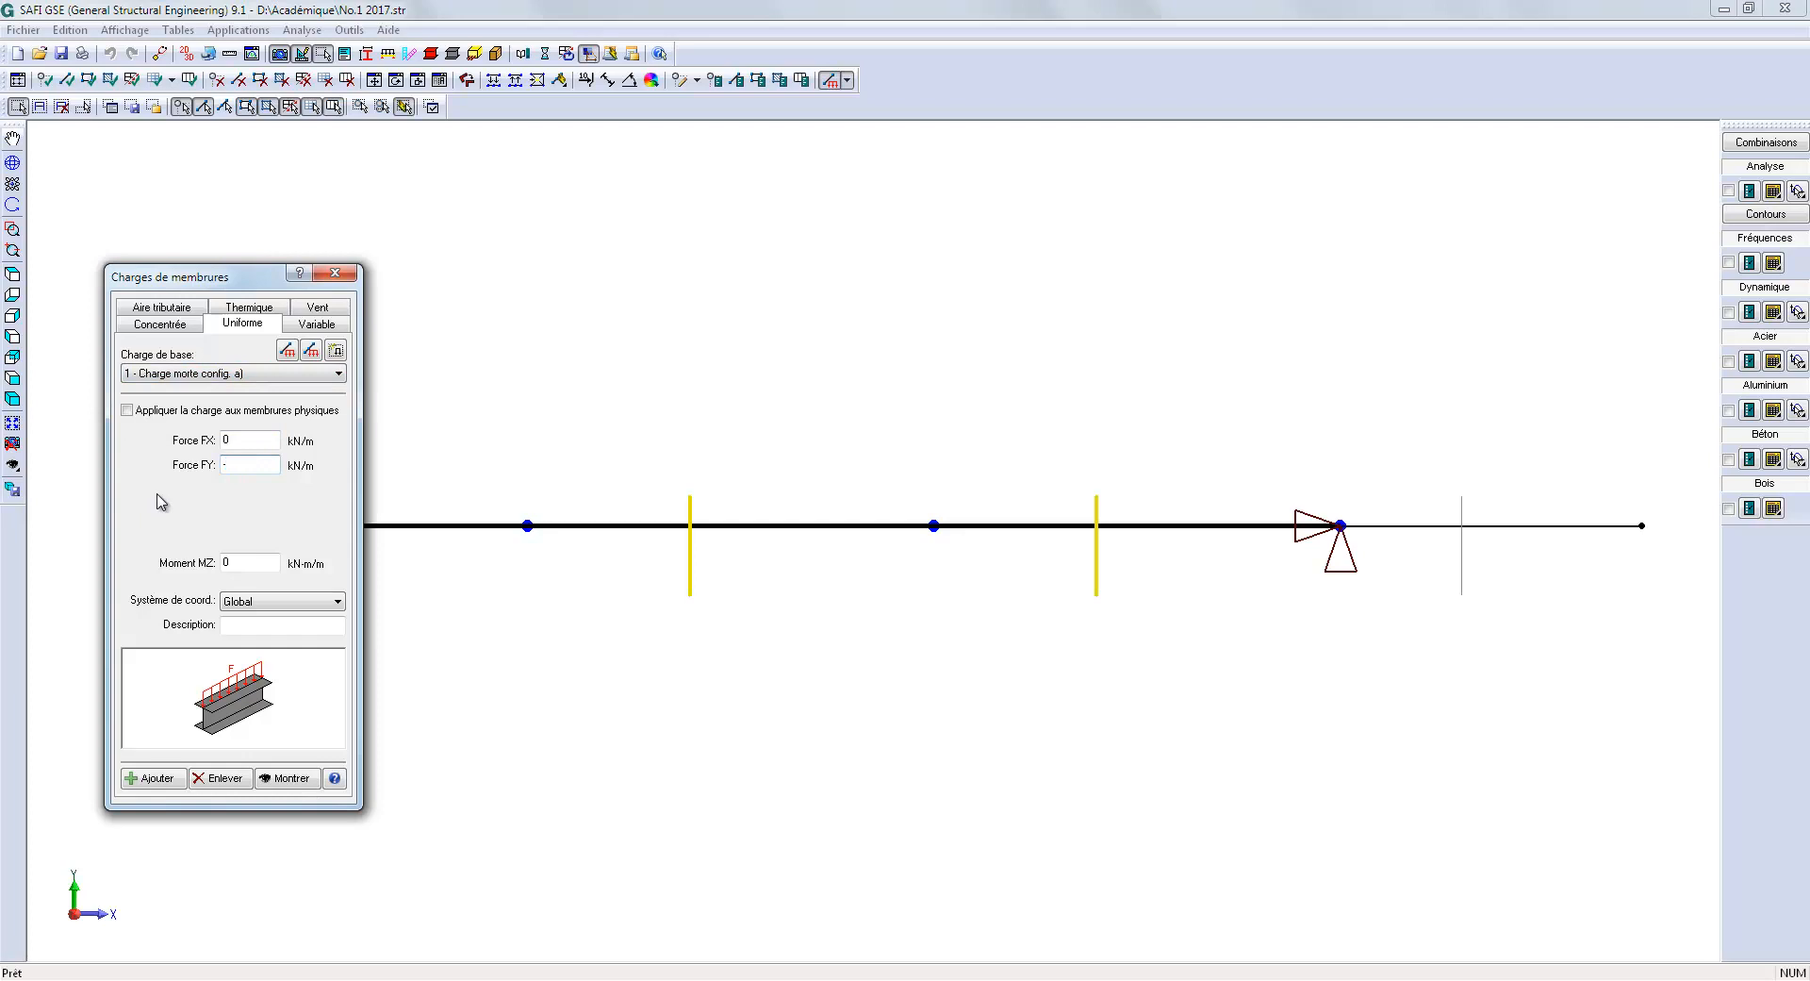
text(-)
click(168, 782)
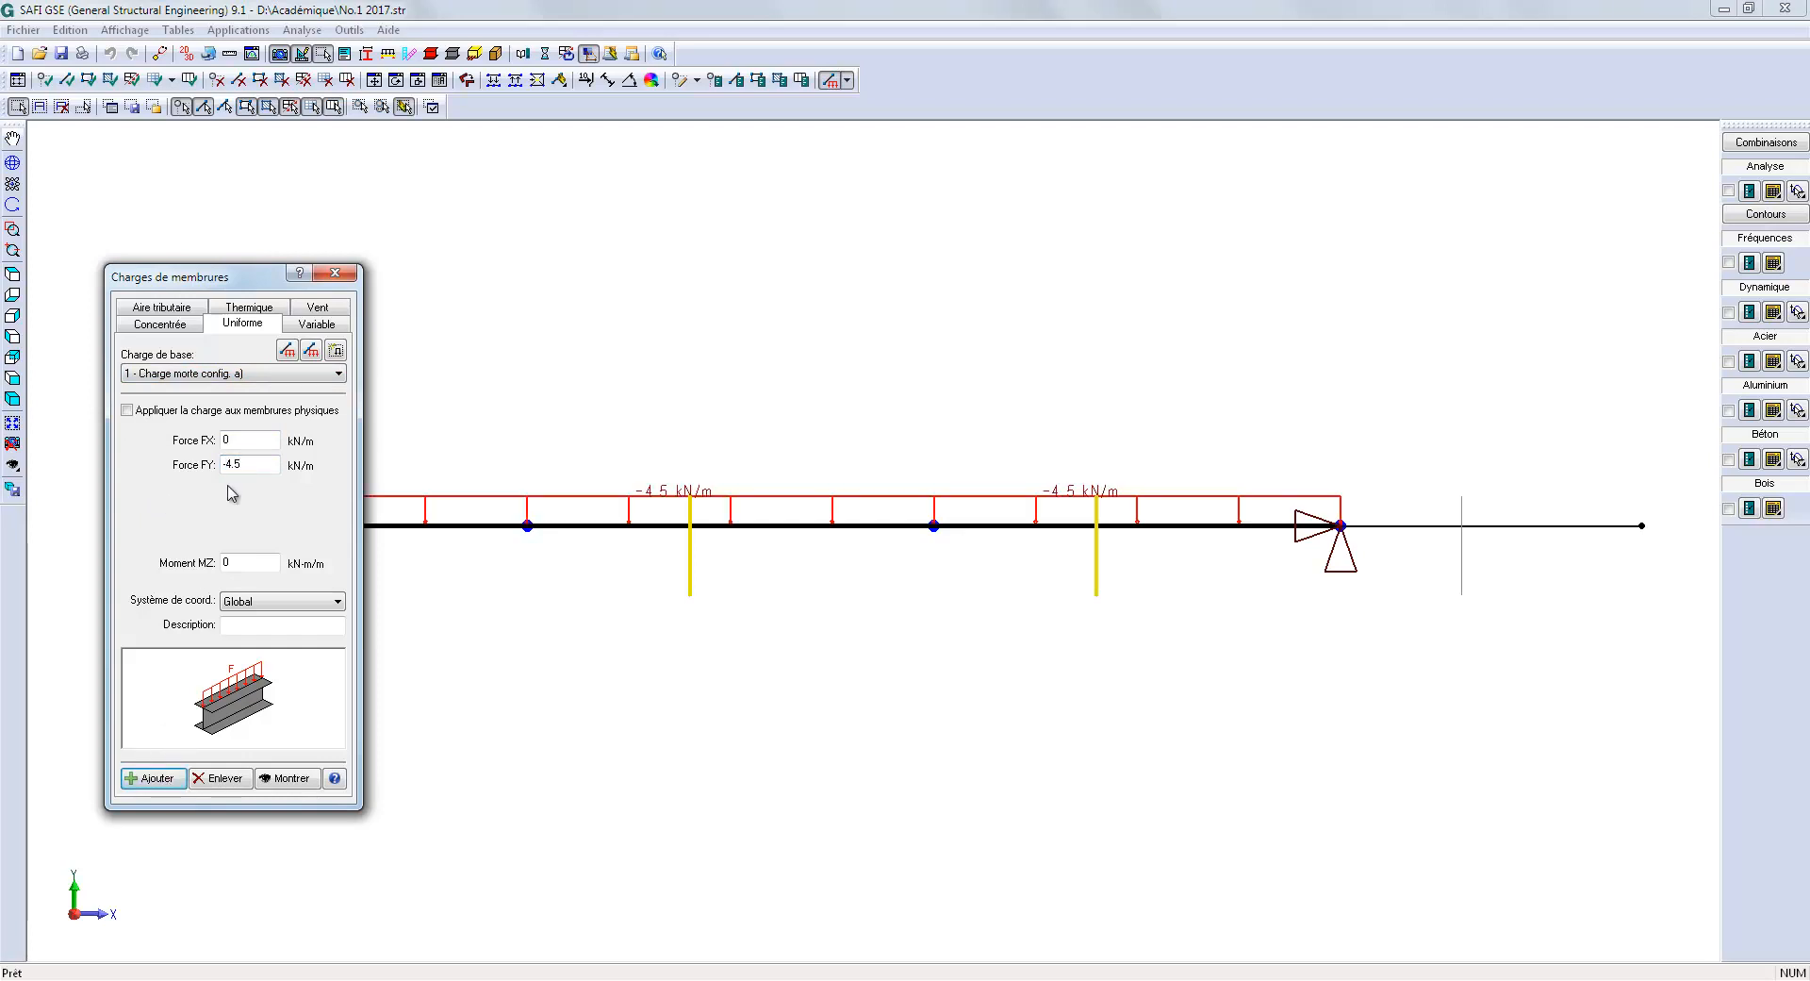
Step: Add a uniform load of FY -6.8 kN/m under 2 - Charge vive config. a) to the same three members
click(241, 375)
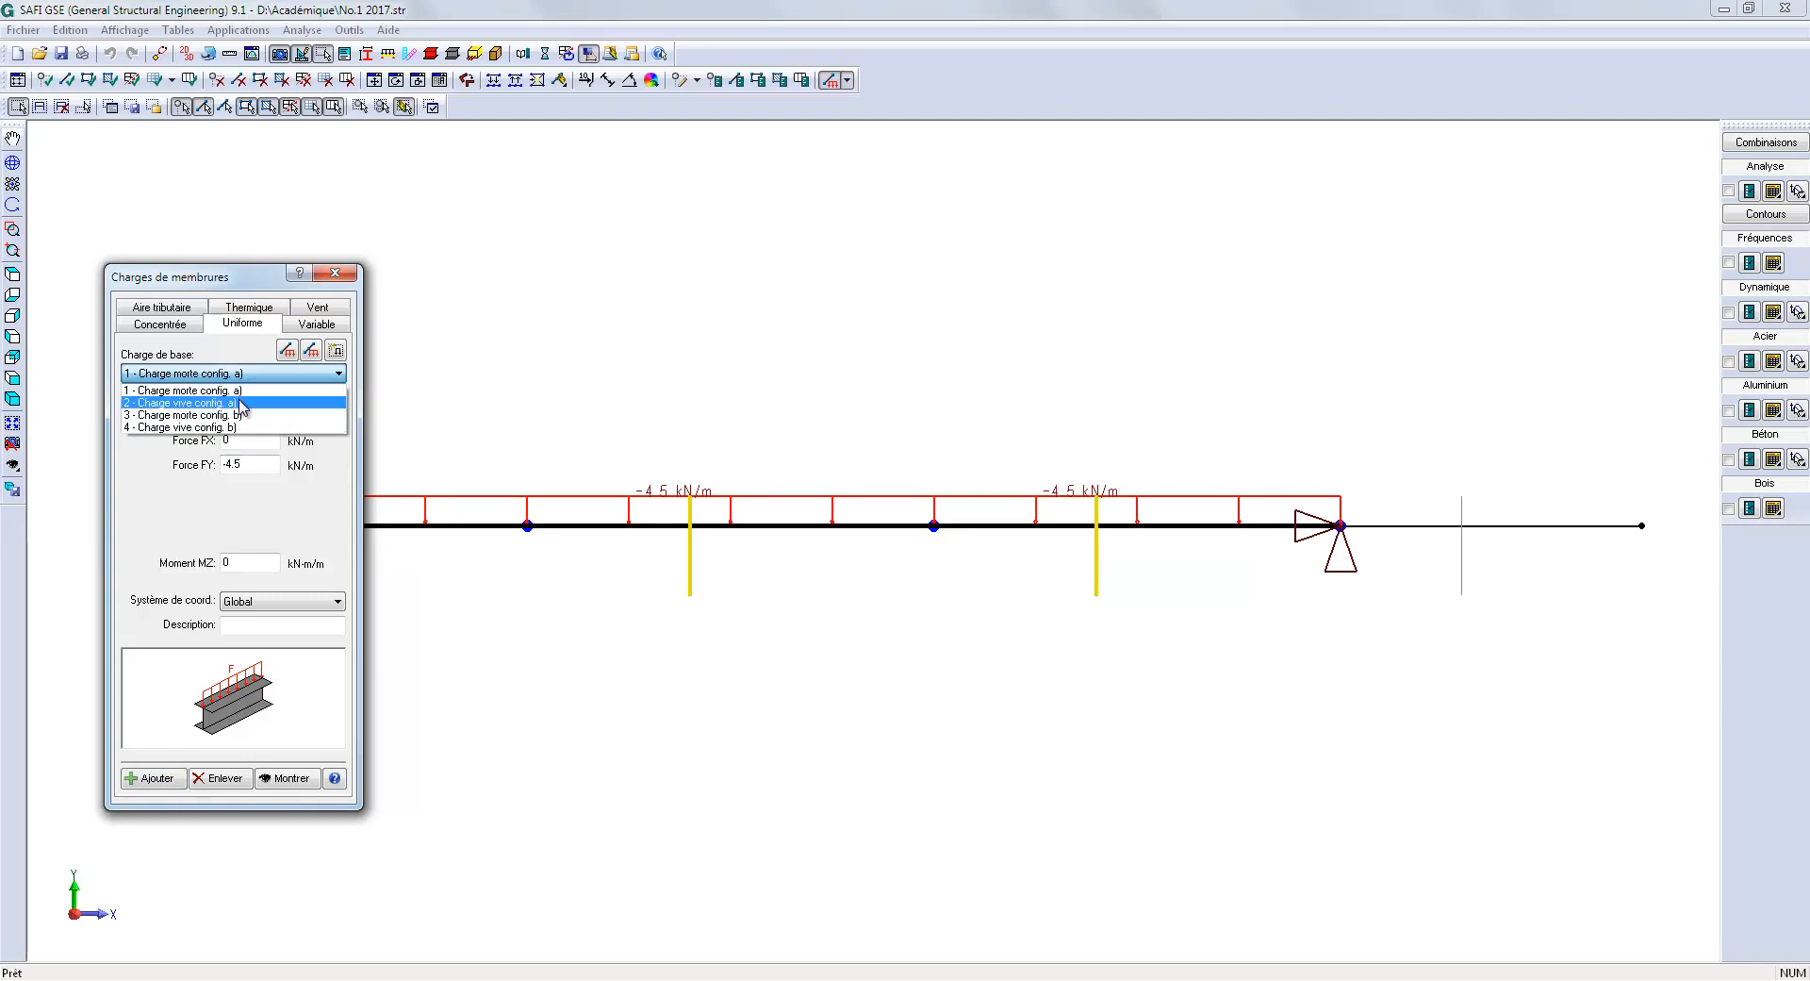
click(238, 402)
drag(247, 464, 218, 463)
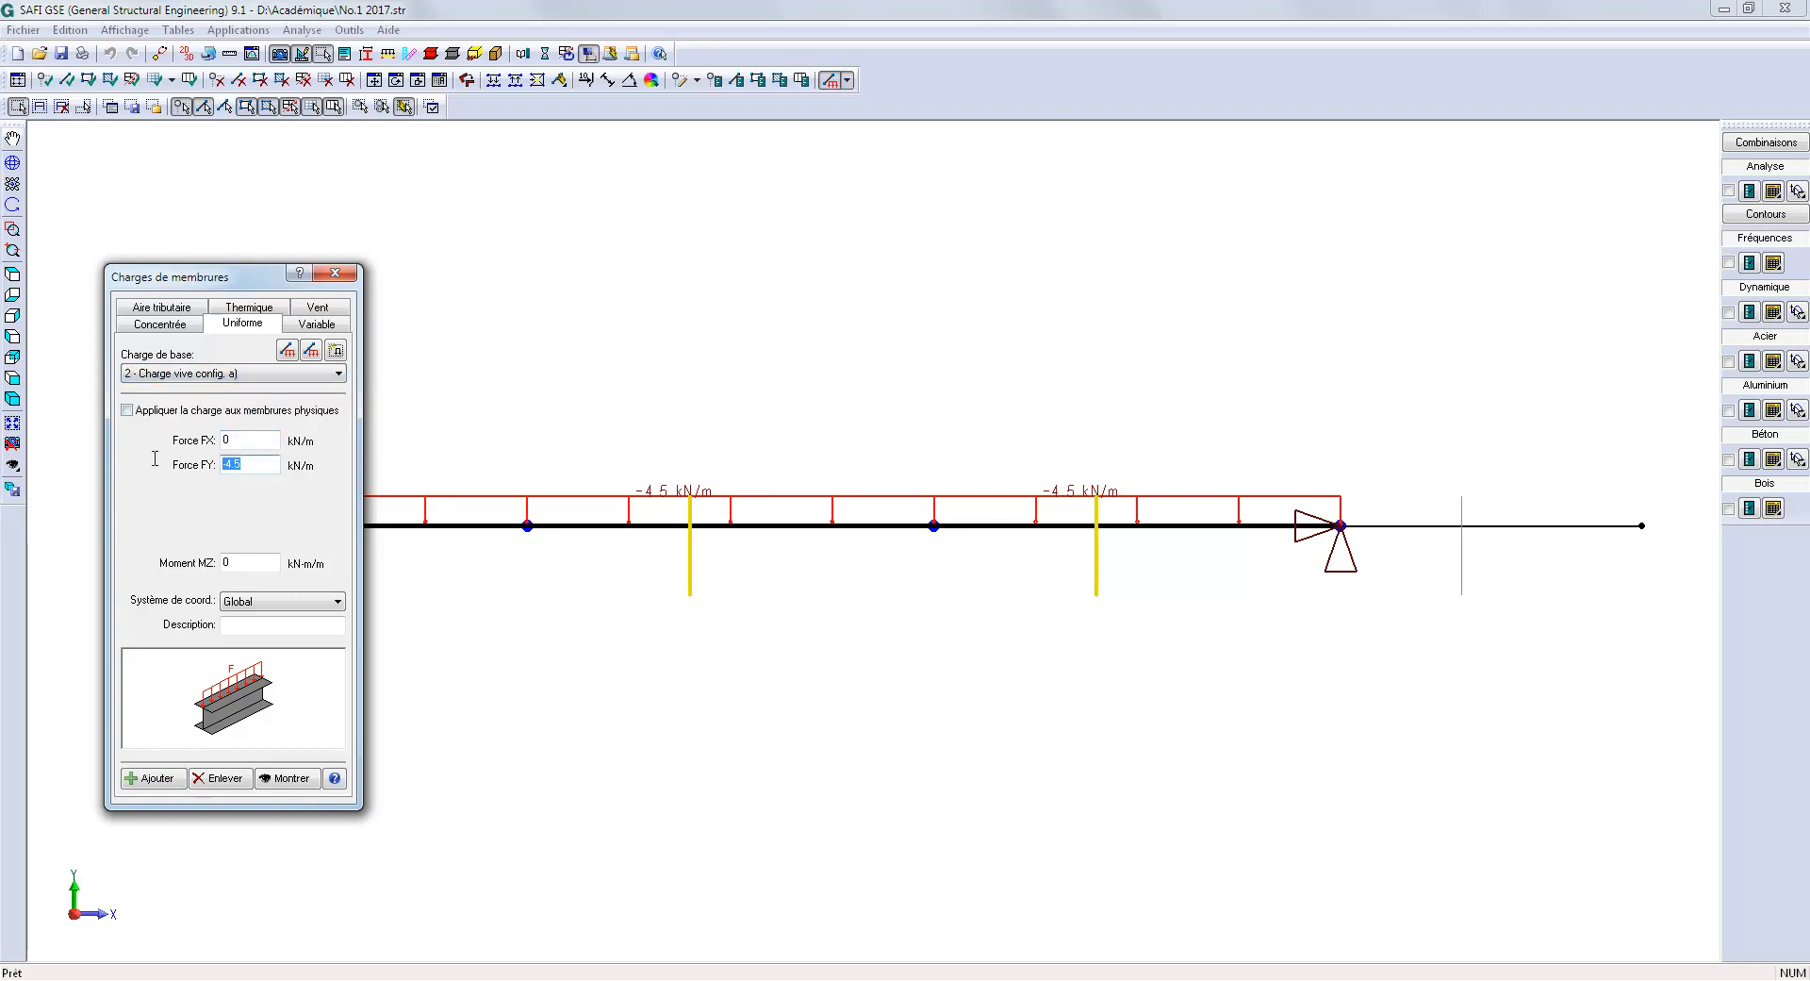
text(-6)
click(159, 783)
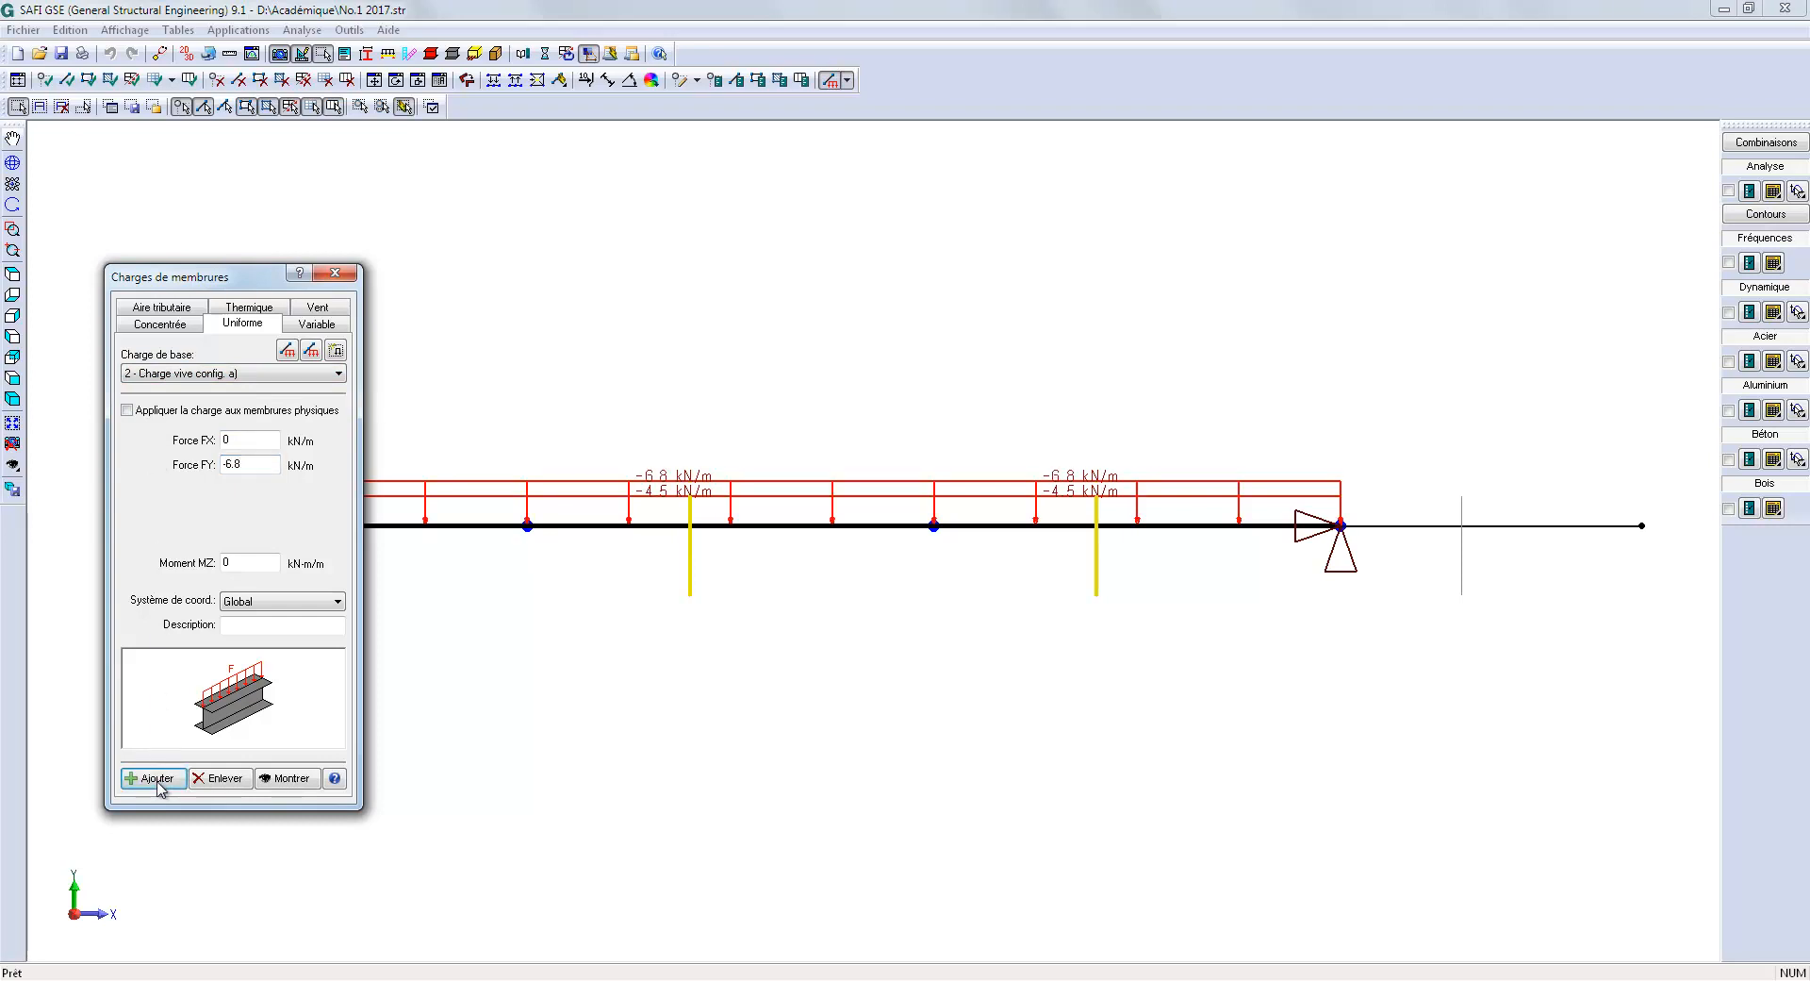
Step: Add the configuration b) uniform loads to the three span members, with FY -6.8 kN/m under 4 - Charge vive config. b)
click(226, 379)
click(224, 407)
drag(235, 464, 198, 472)
click(243, 375)
click(224, 427)
click(156, 781)
Step: Review the uniform load table for each of the four base loads, and close the member loads dialog
click(287, 351)
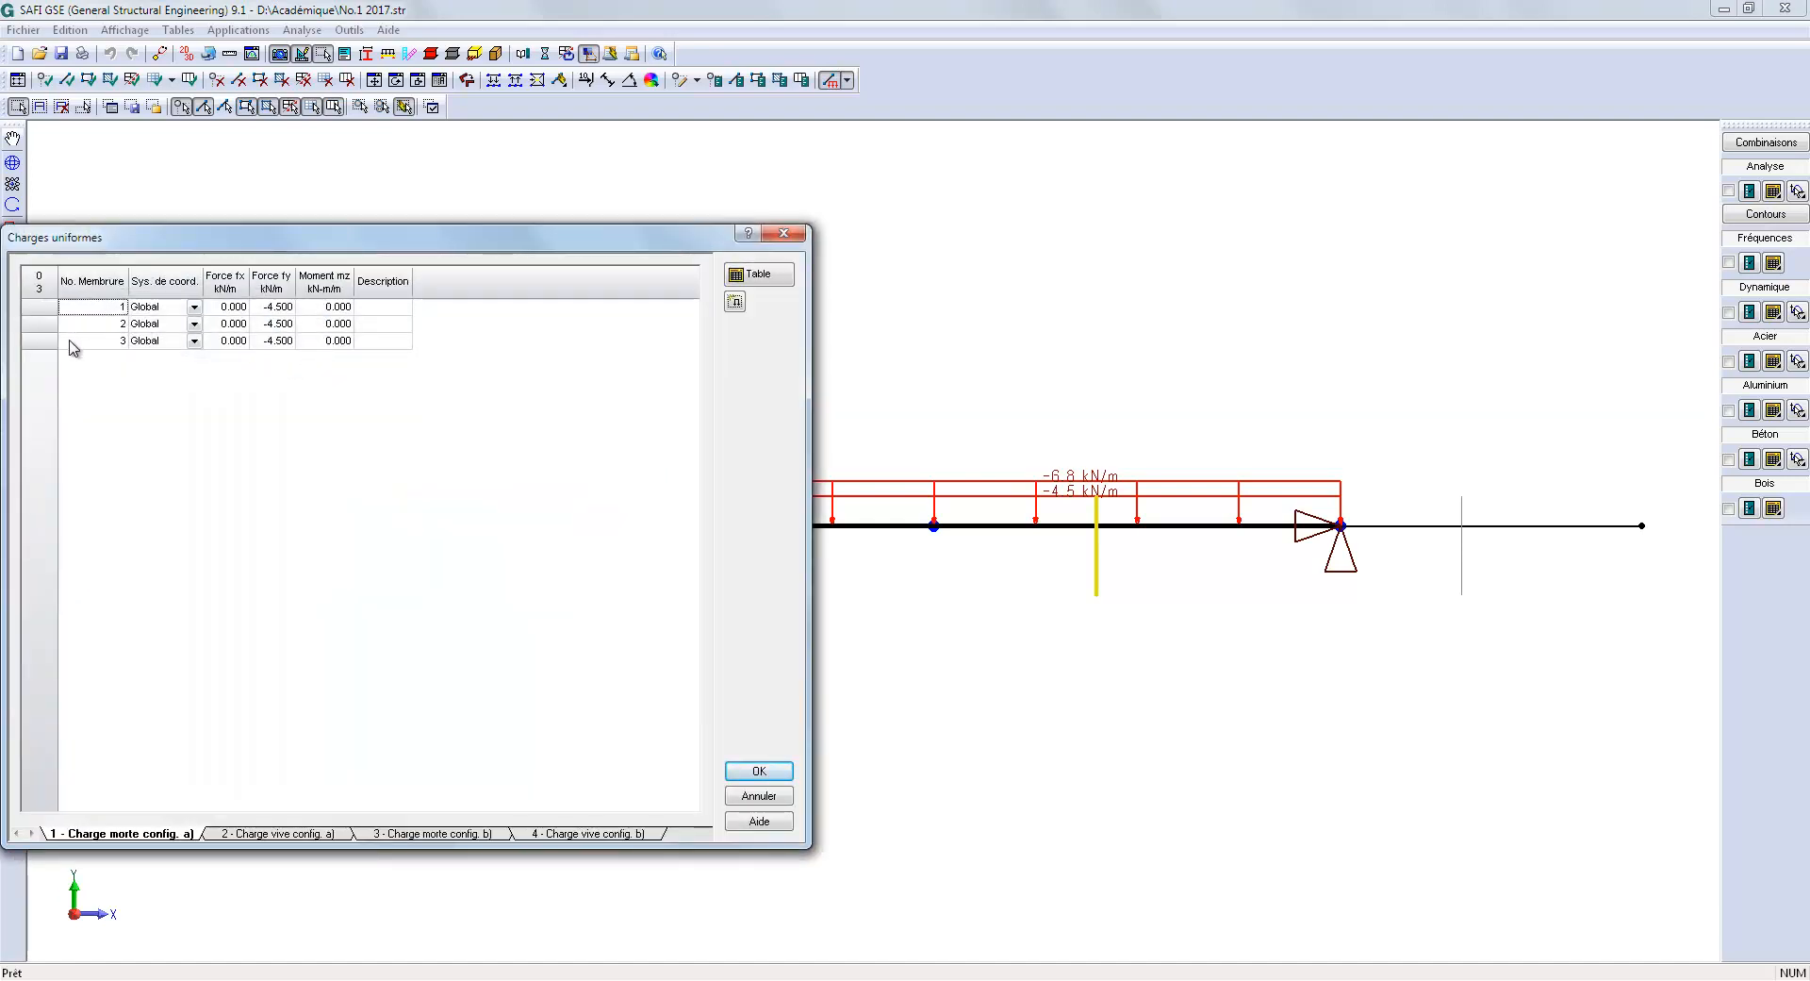
click(257, 834)
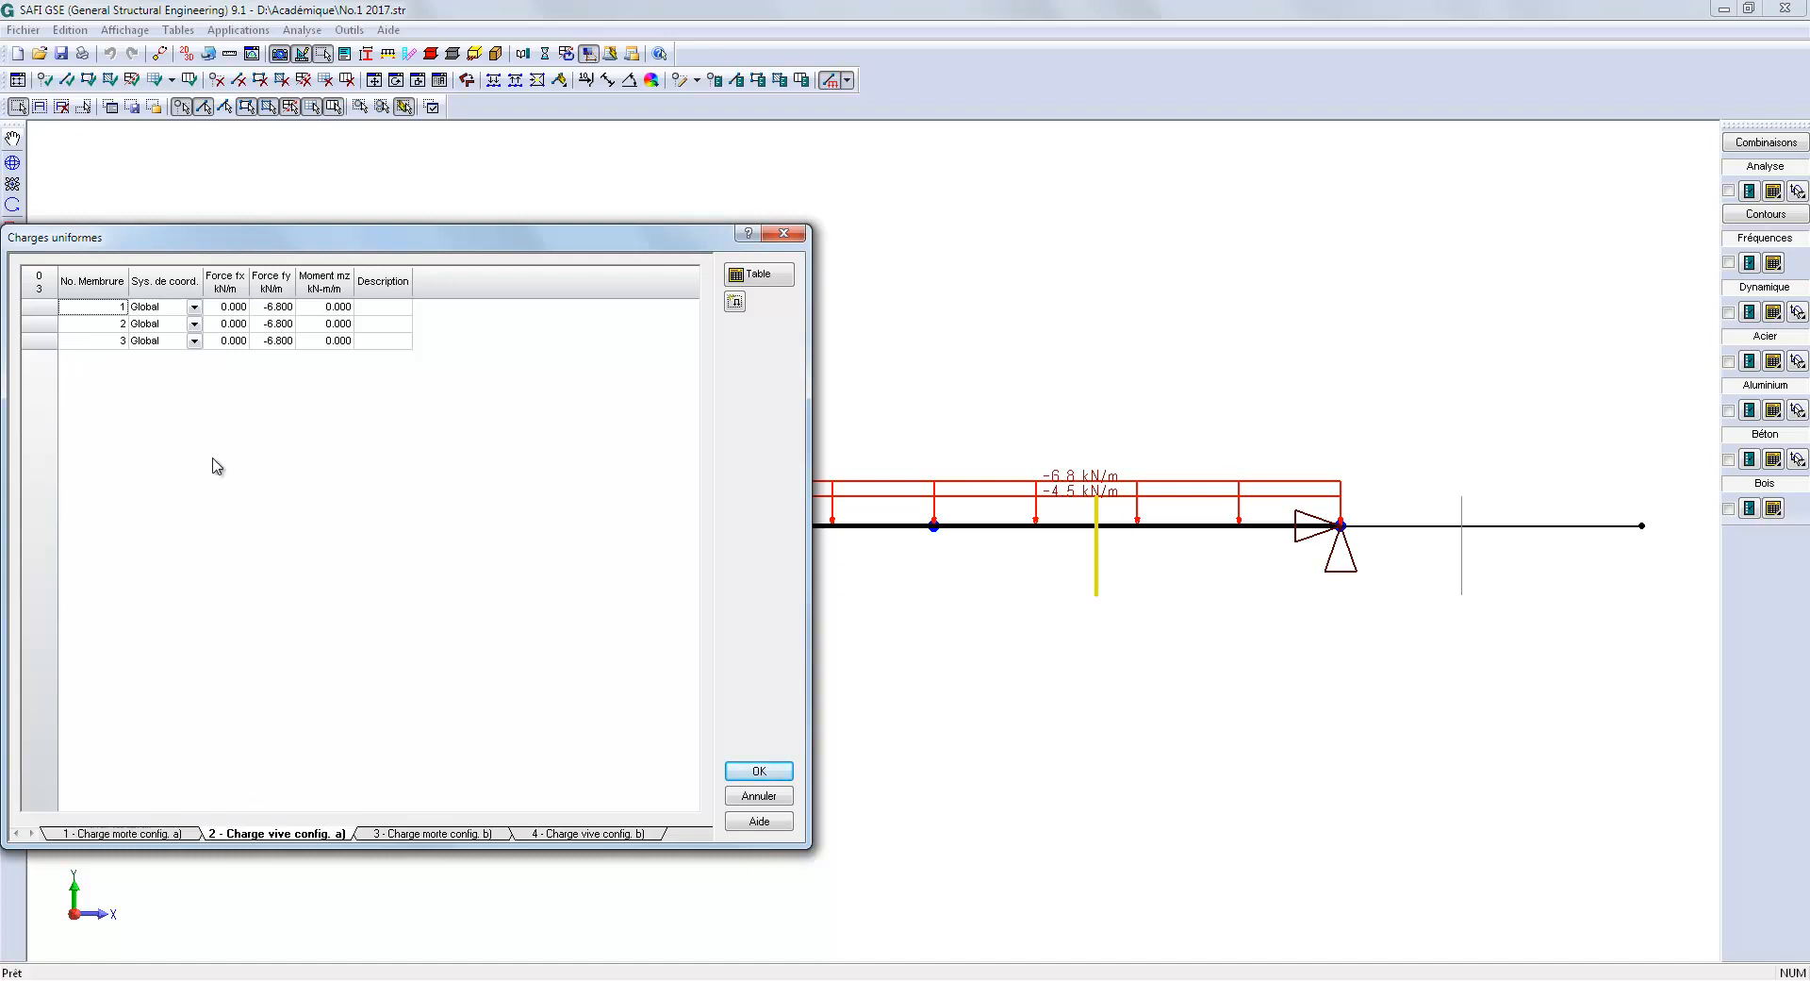
click(407, 835)
click(601, 835)
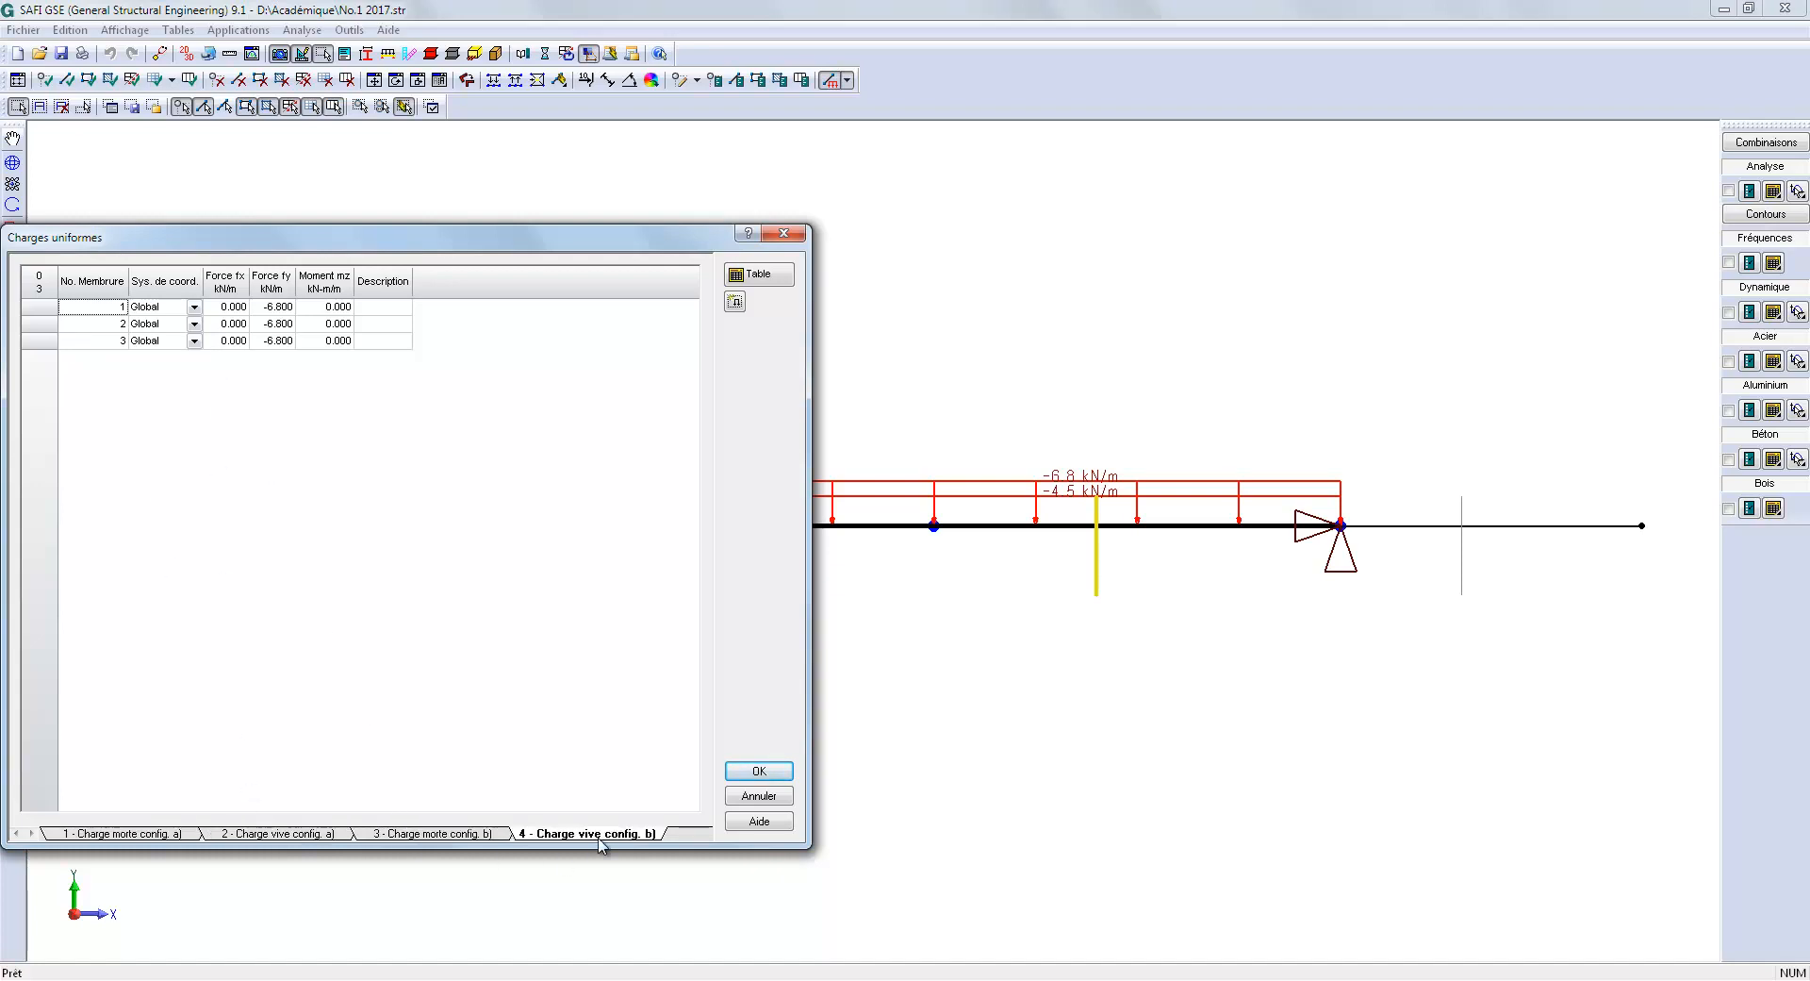
click(757, 772)
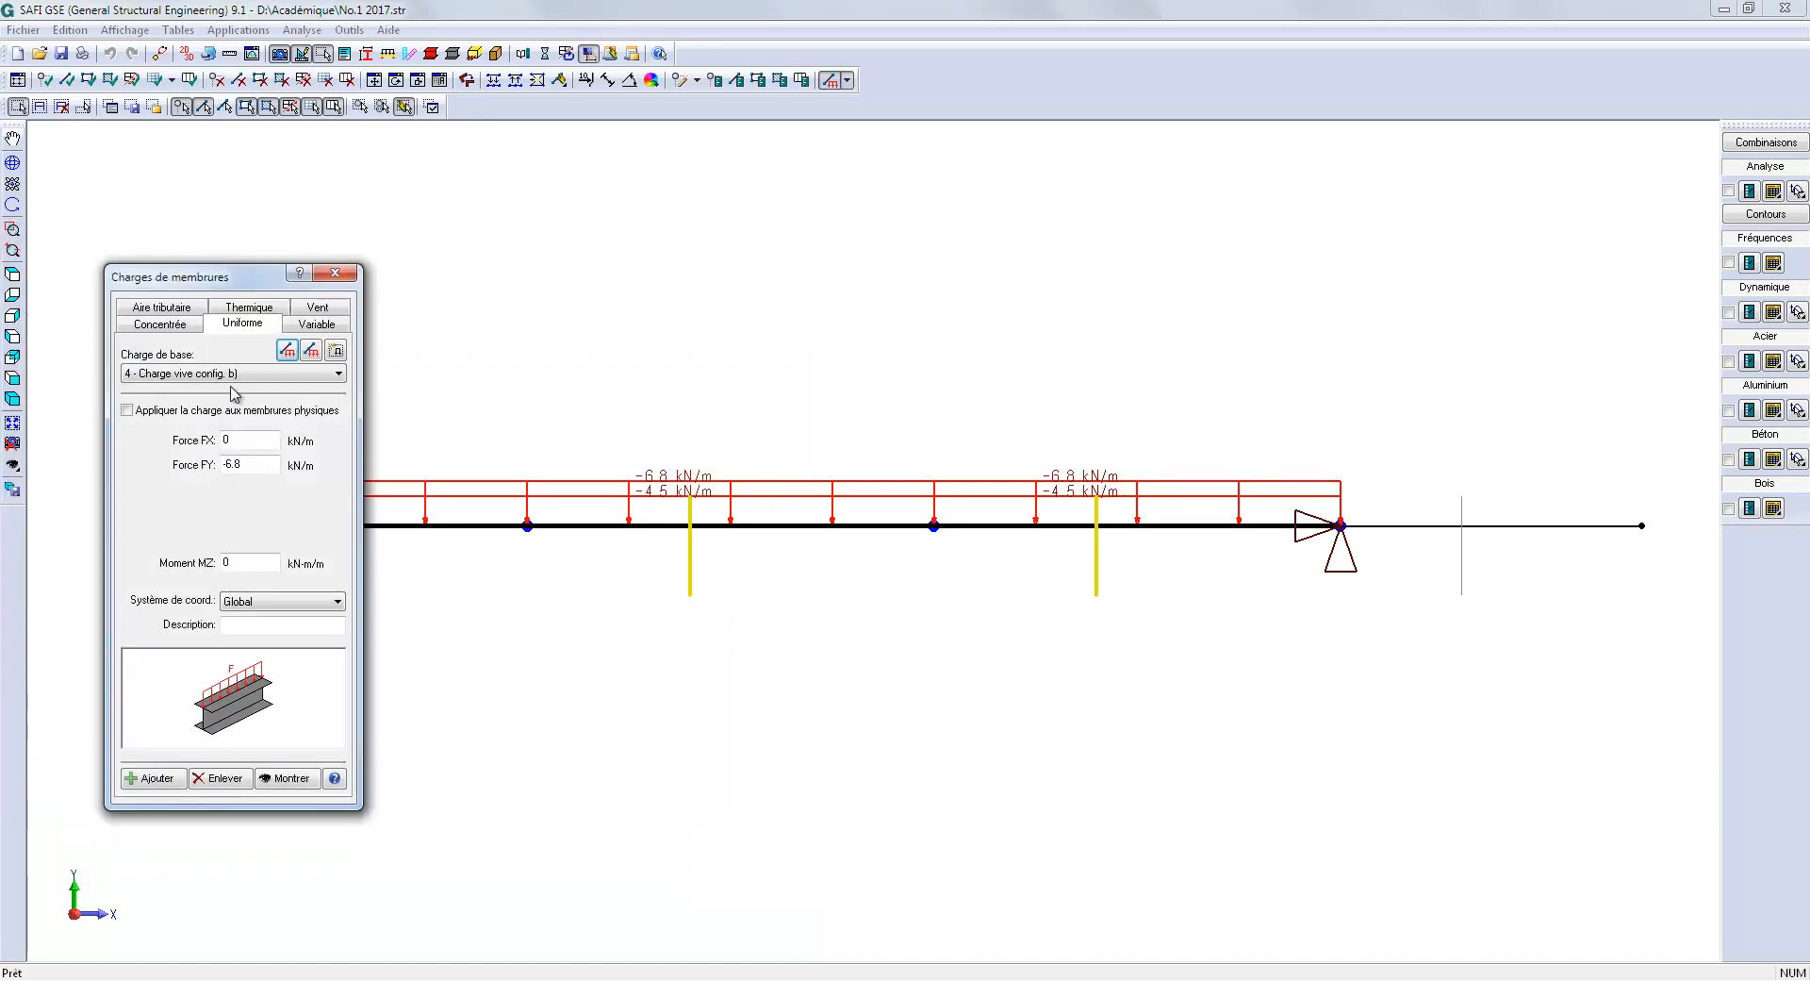
click(339, 273)
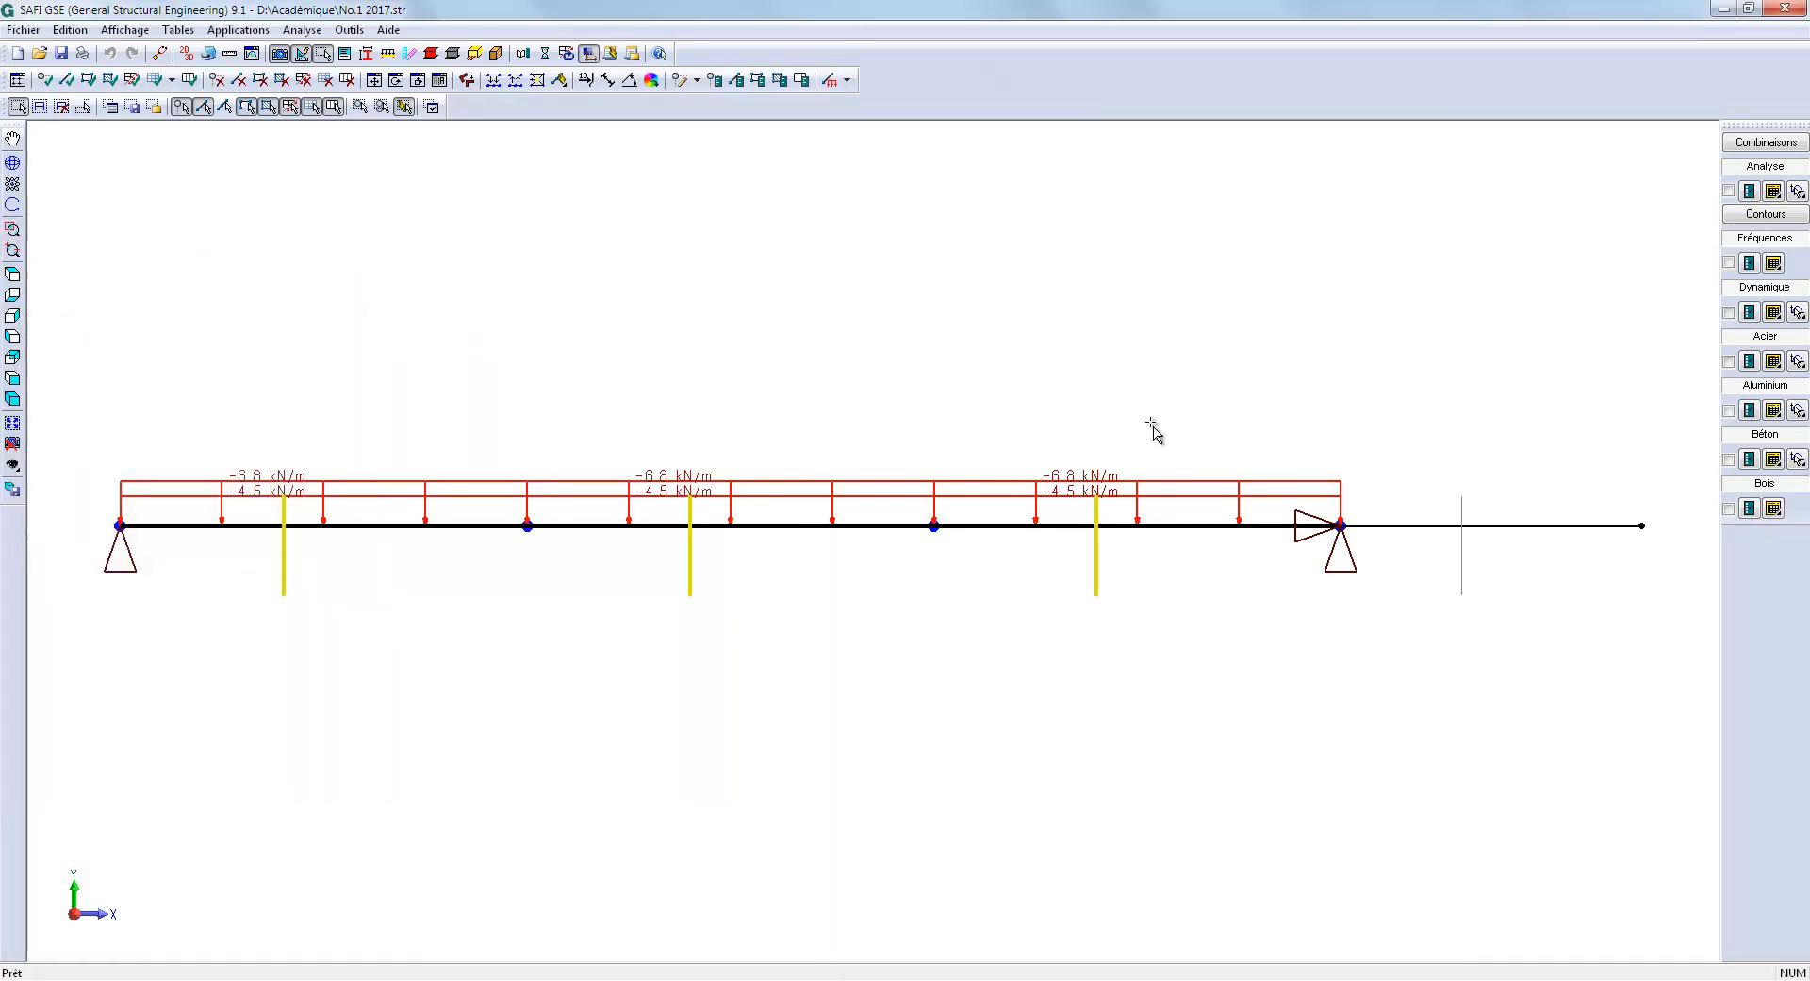
Step: Add a uniform load of FY -4.5 kN/m under 1 - Charge morte config. a) to the overhang member
click(1467, 590)
click(847, 80)
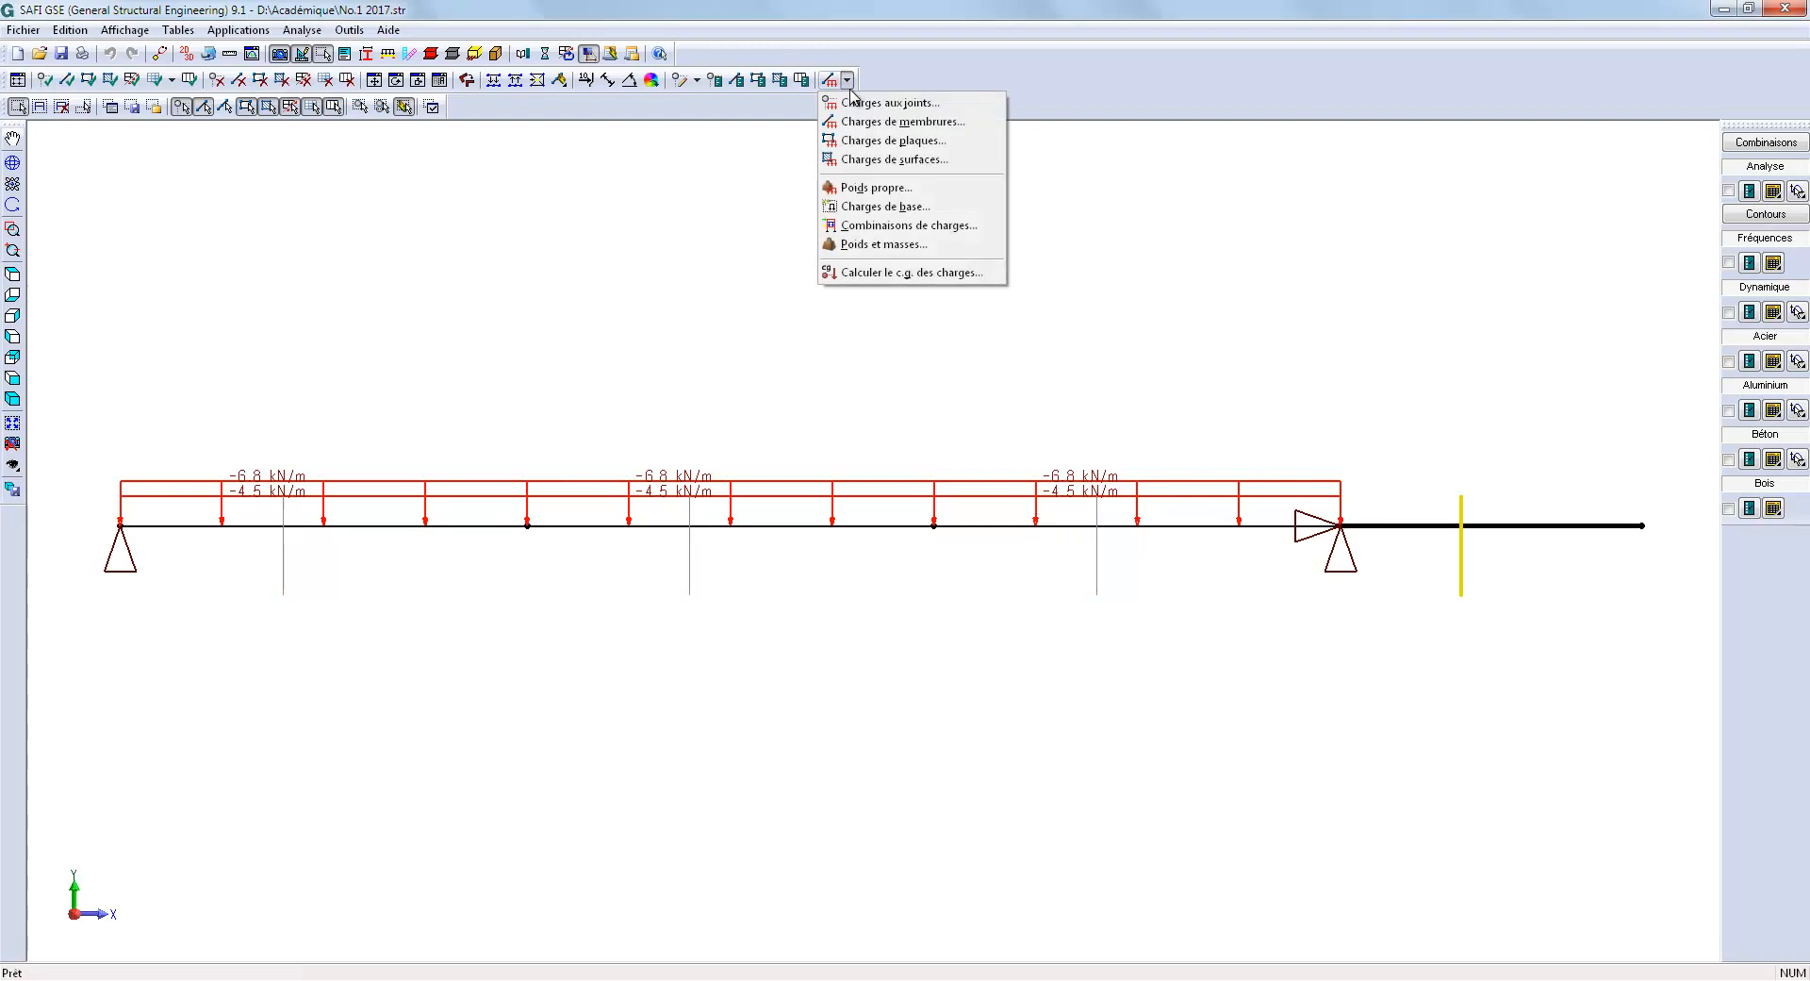
click(872, 122)
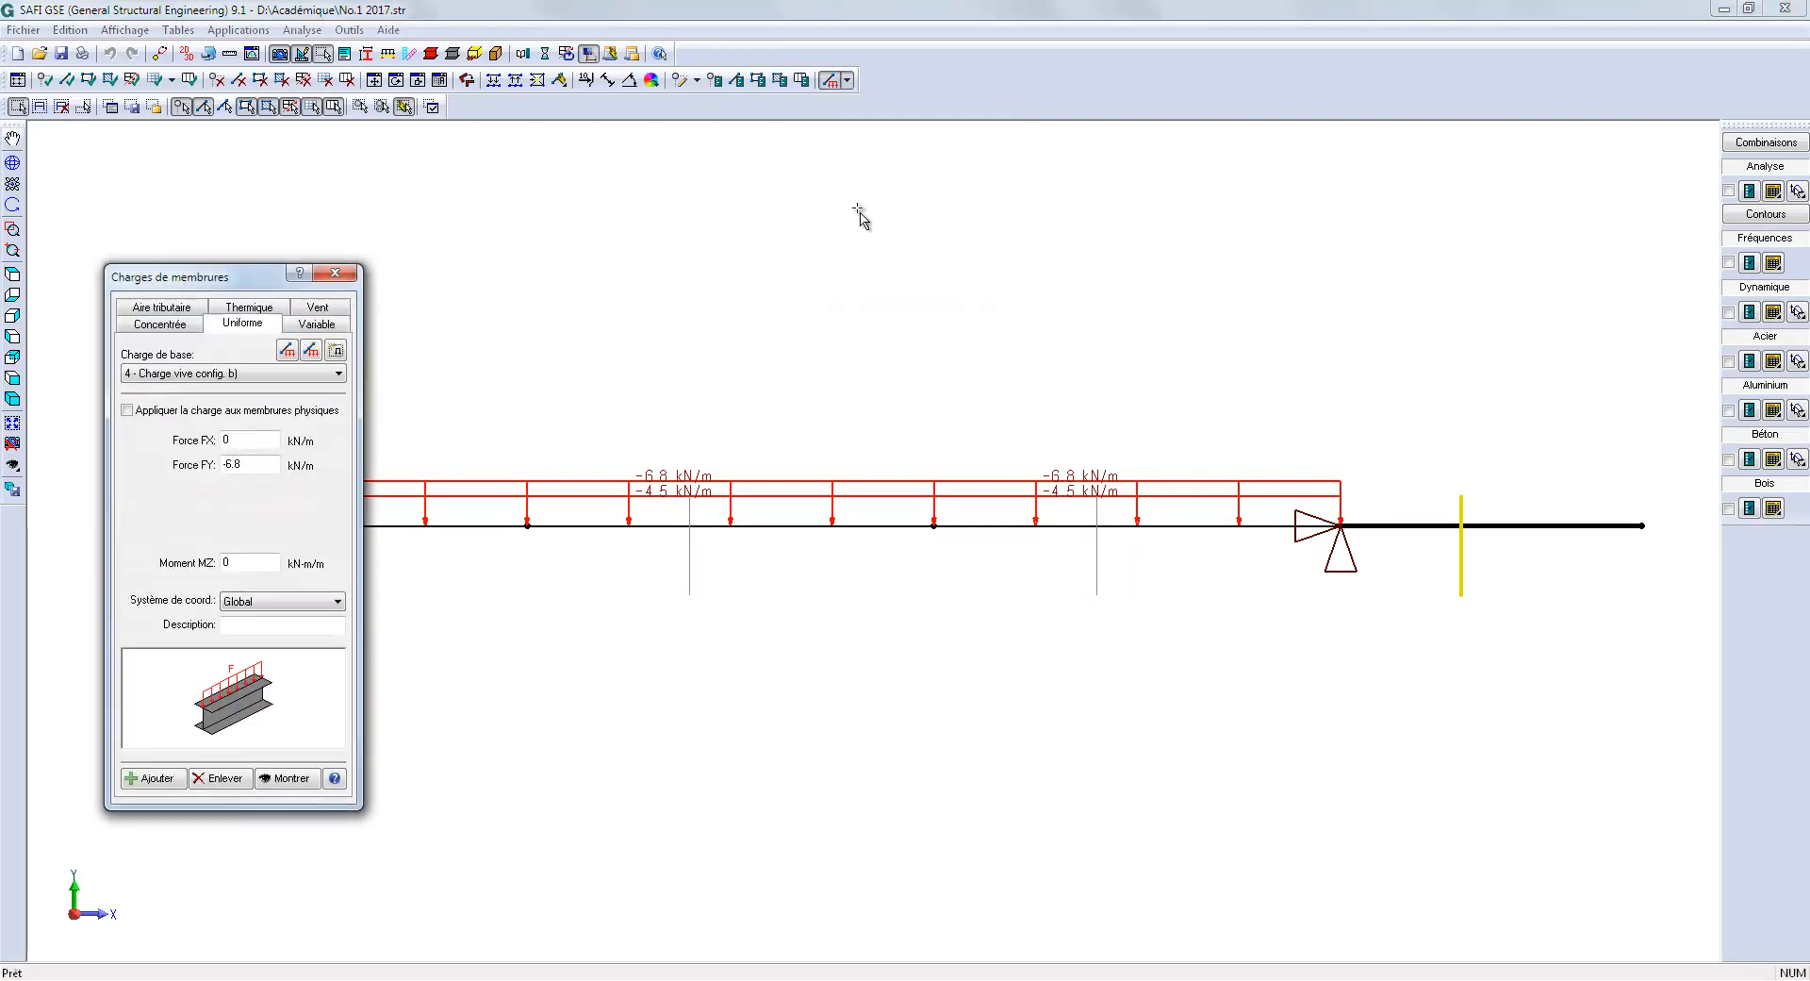
click(339, 373)
click(335, 391)
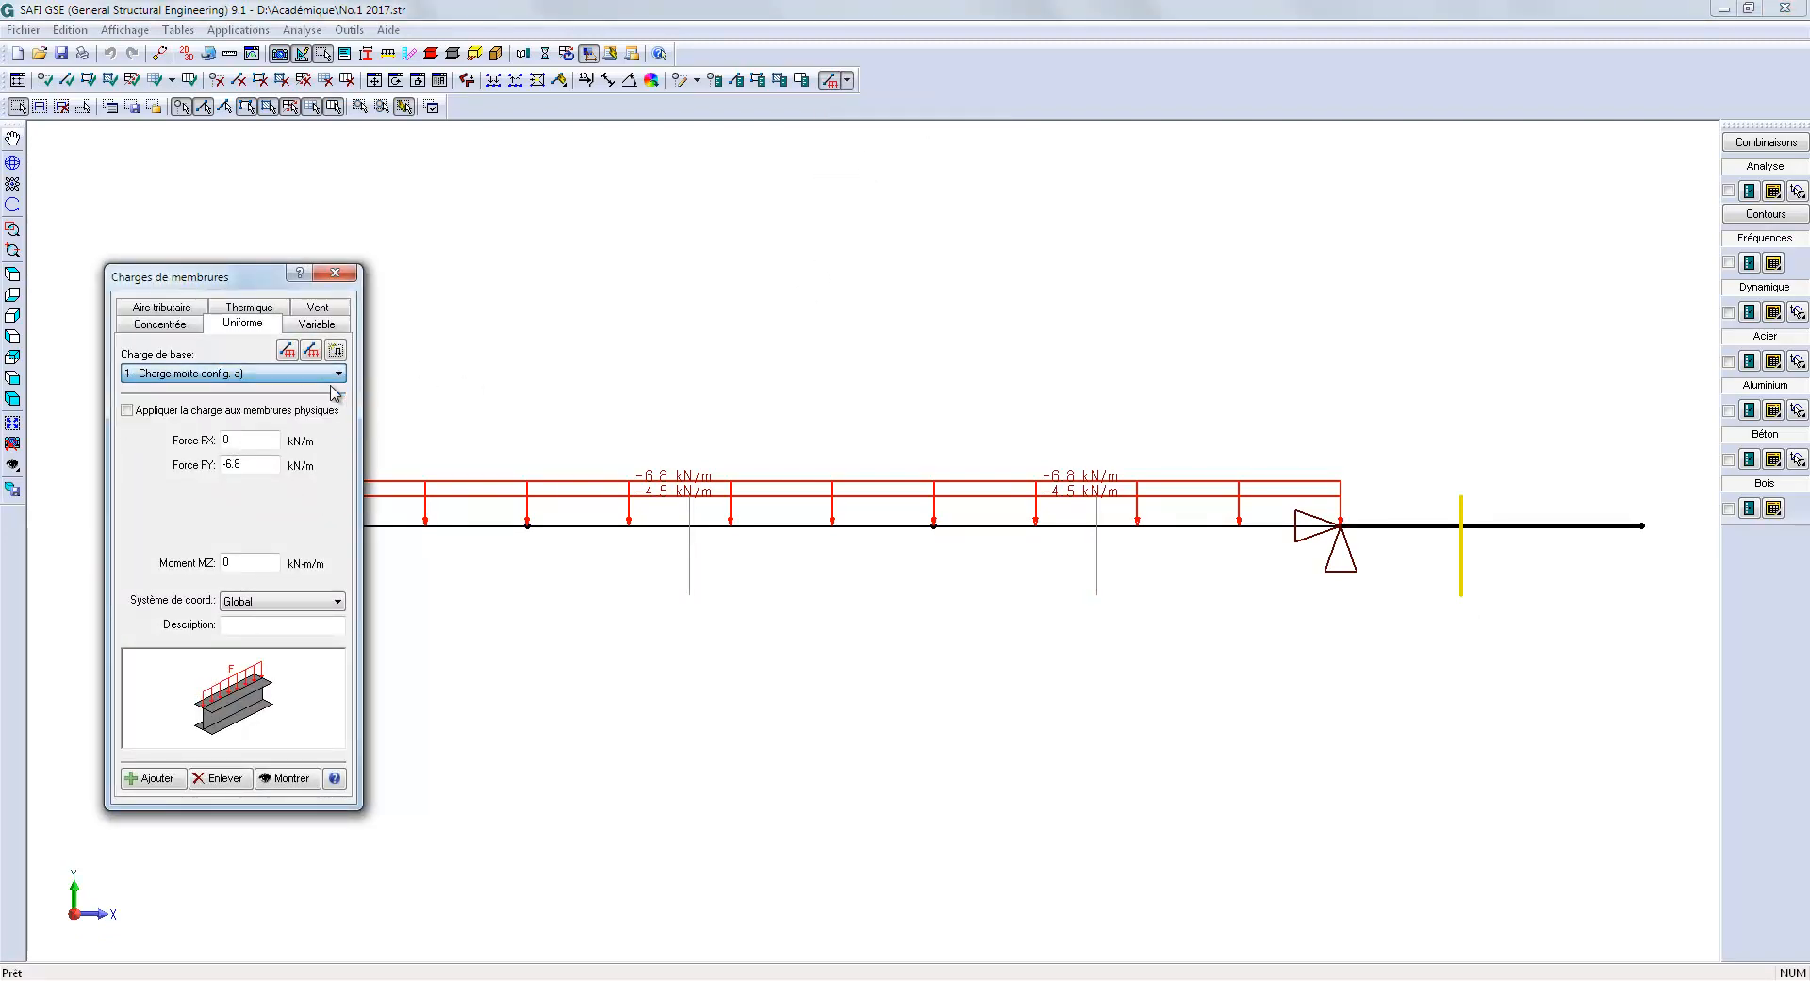
drag(262, 465, 171, 476)
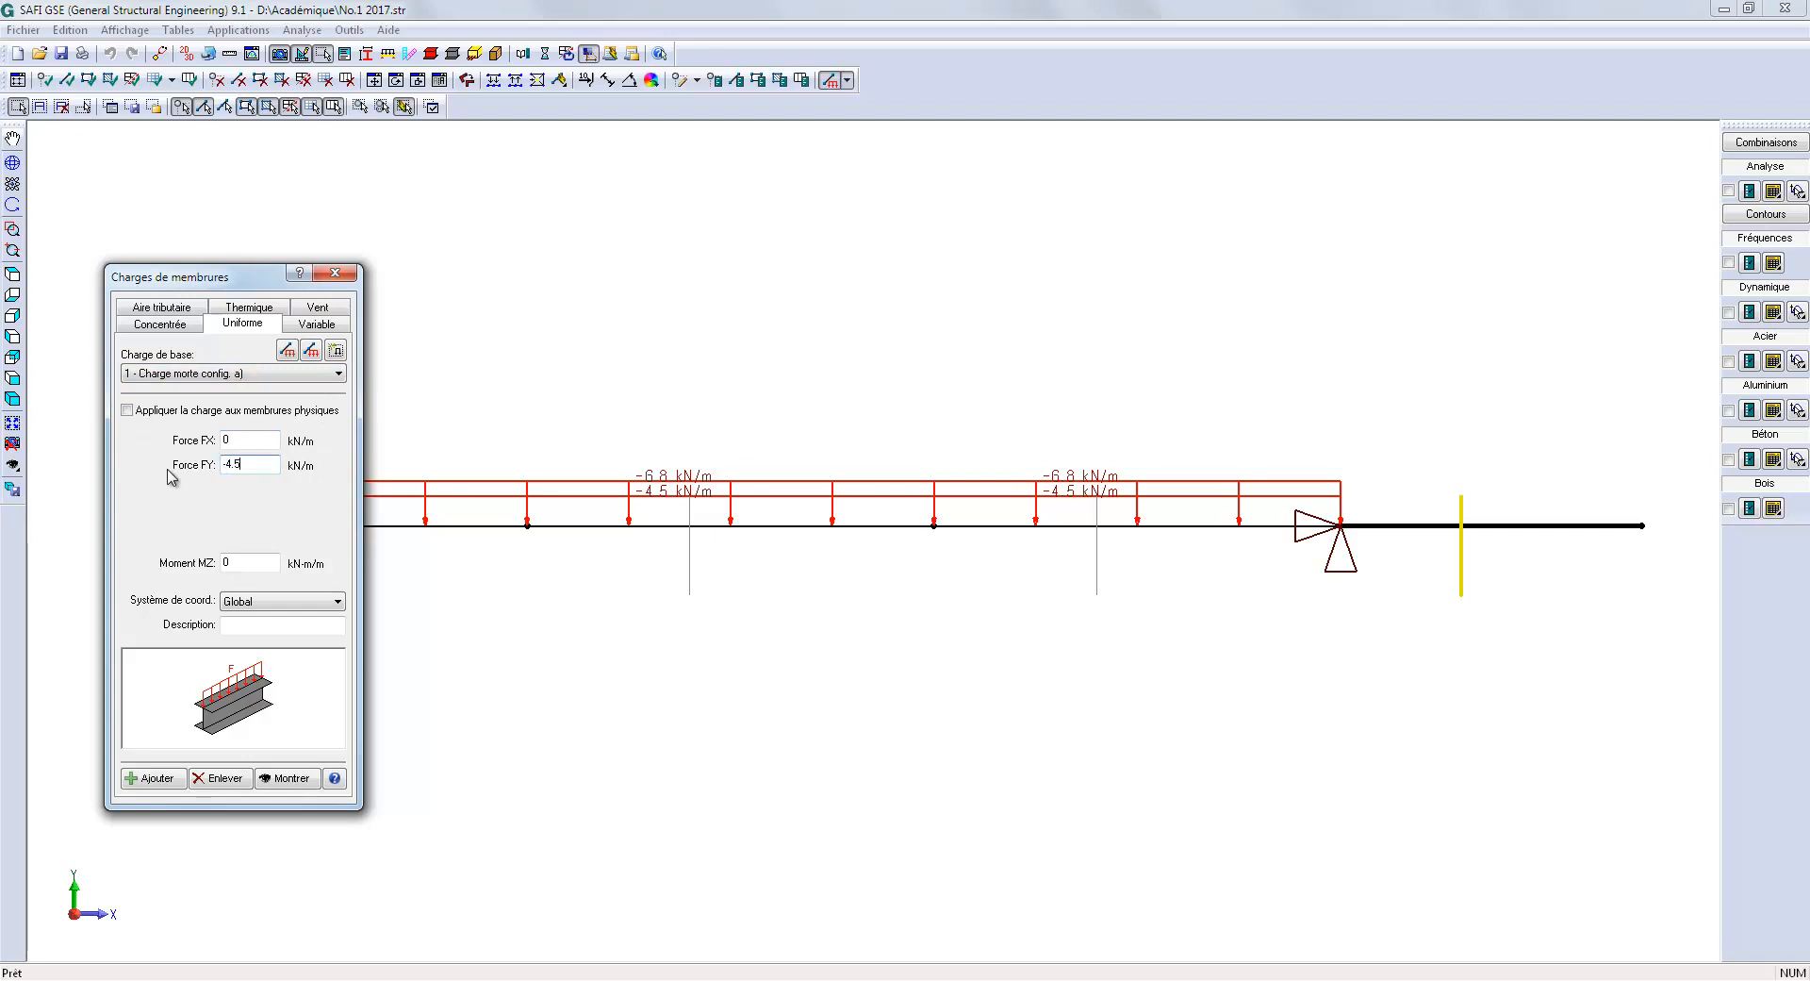
click(171, 783)
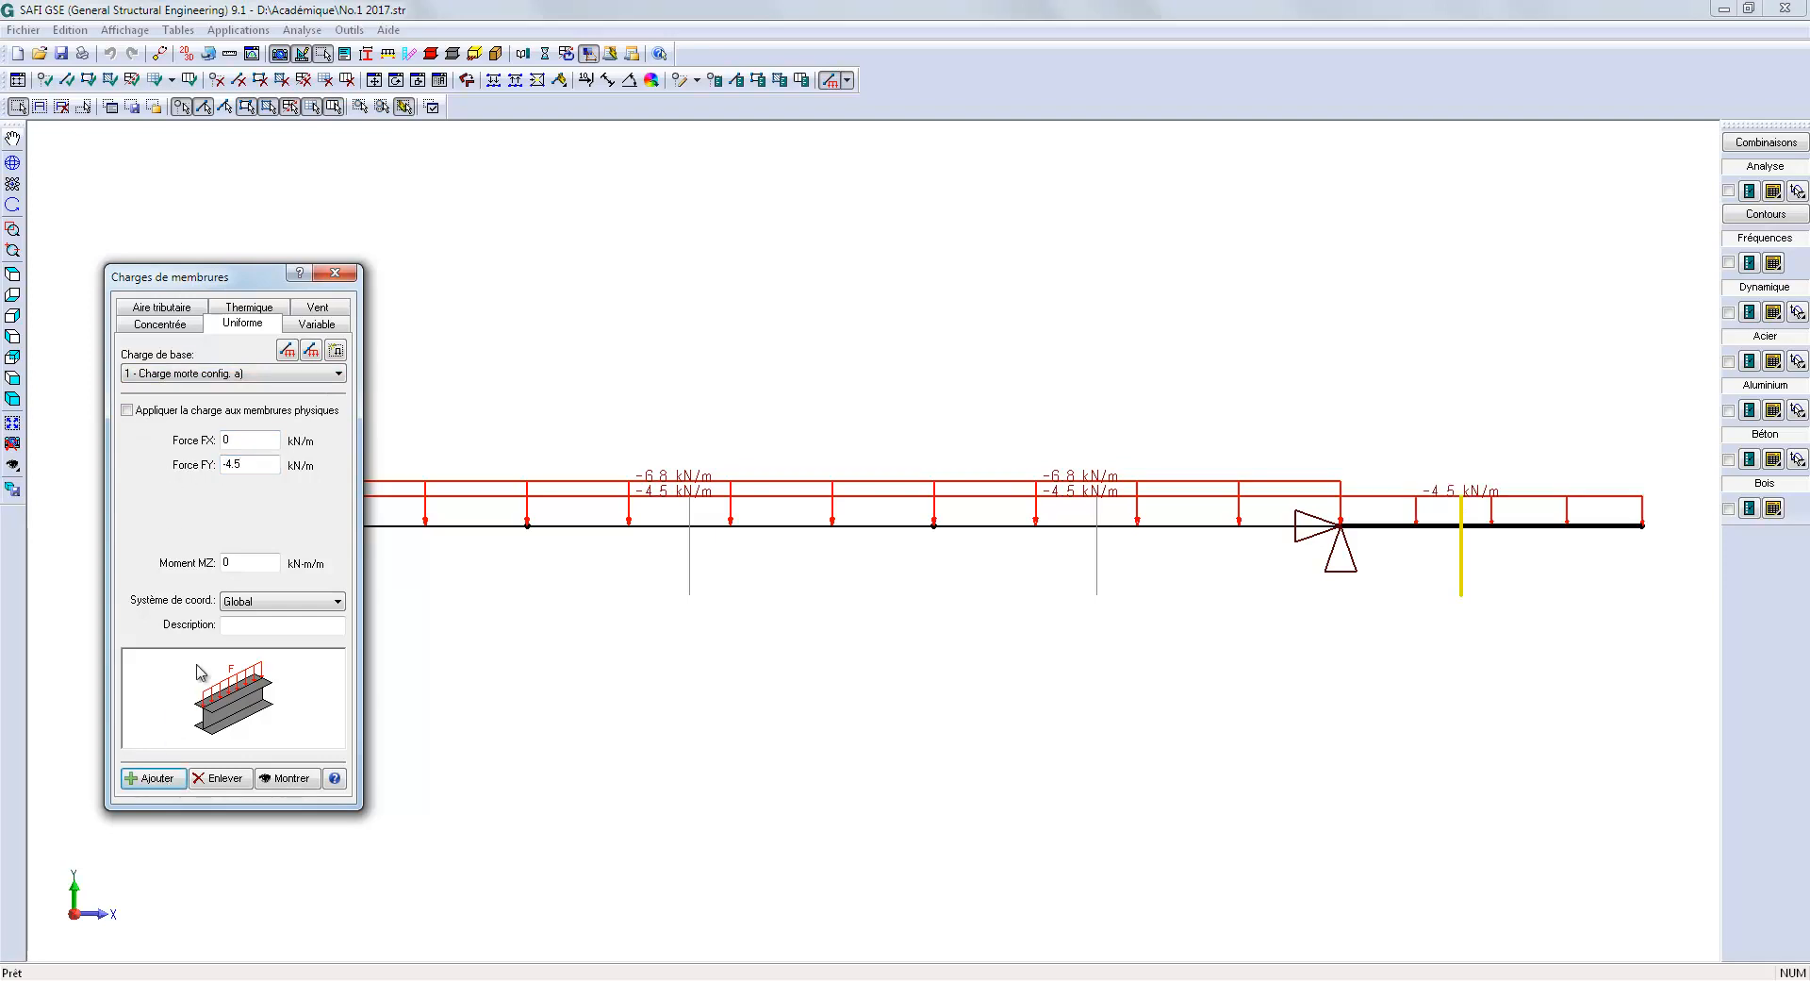
Step: Add a uniform load of FY -4.5 kN/m under 3 - Charge morte config. b) to the overhang member
click(238, 374)
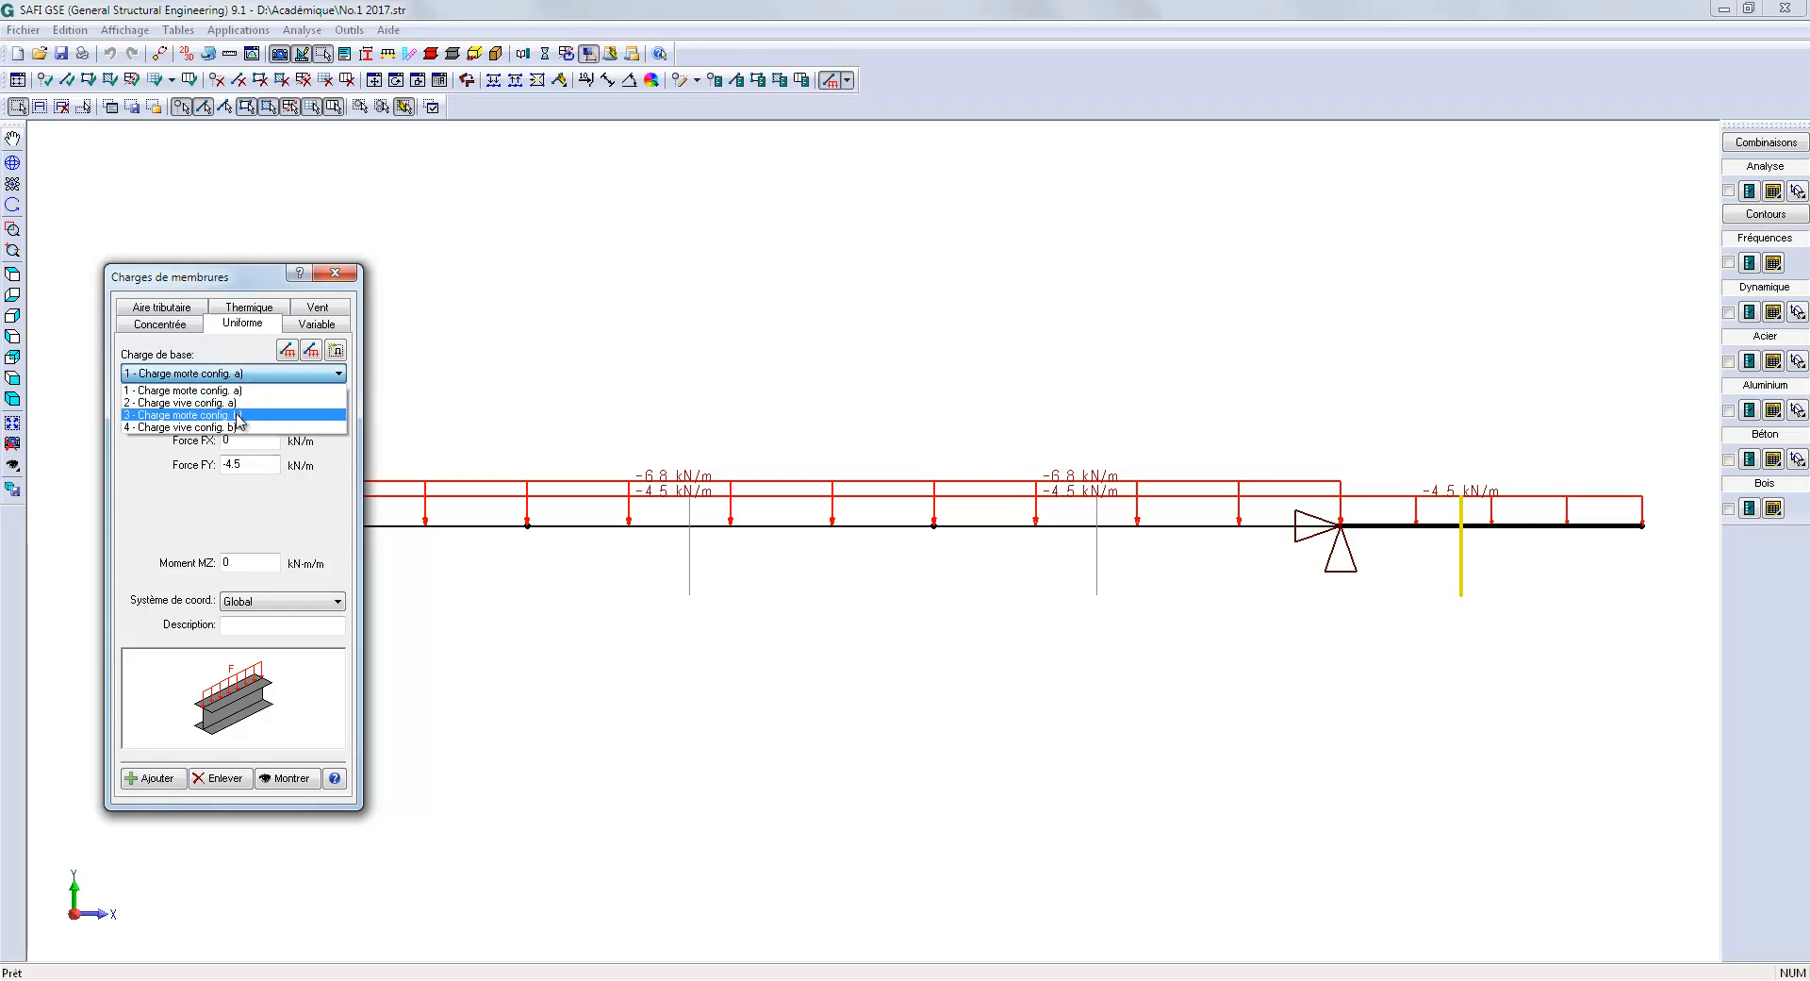
click(238, 415)
click(173, 782)
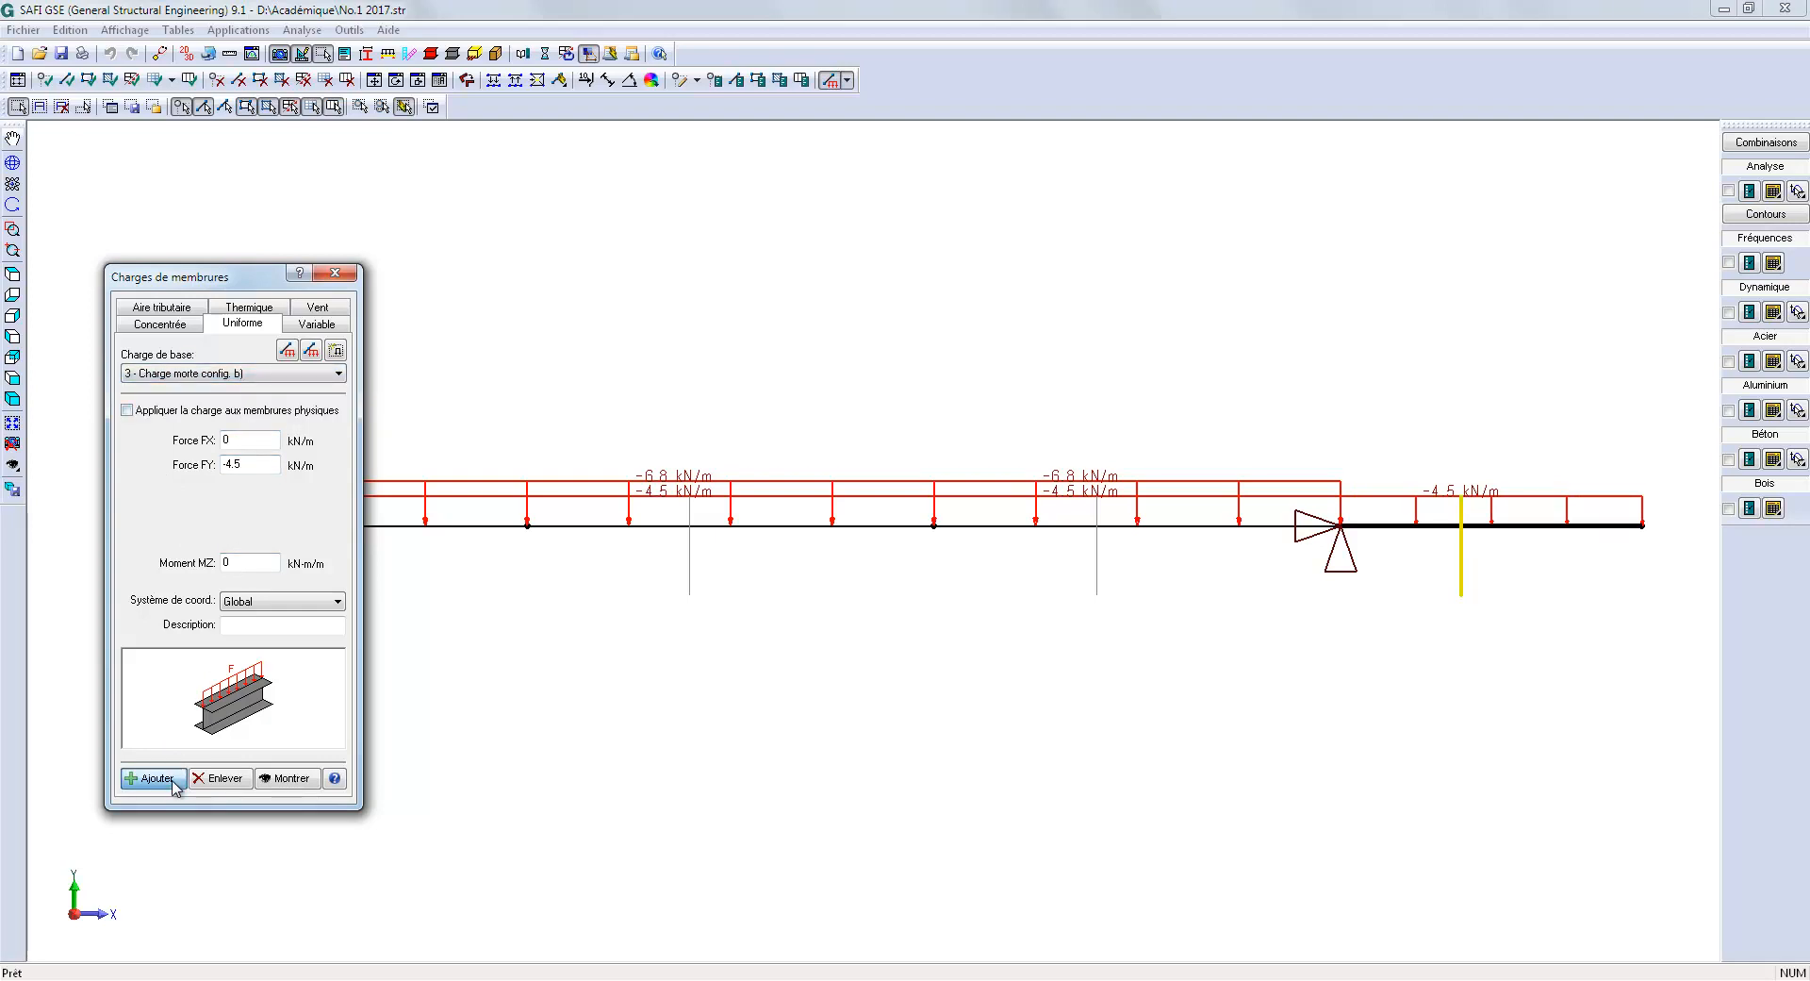
Step: Add a uniform load of FY -5.7 kN/m under 2 - Charge vive config. a) to the overhang member
click(243, 375)
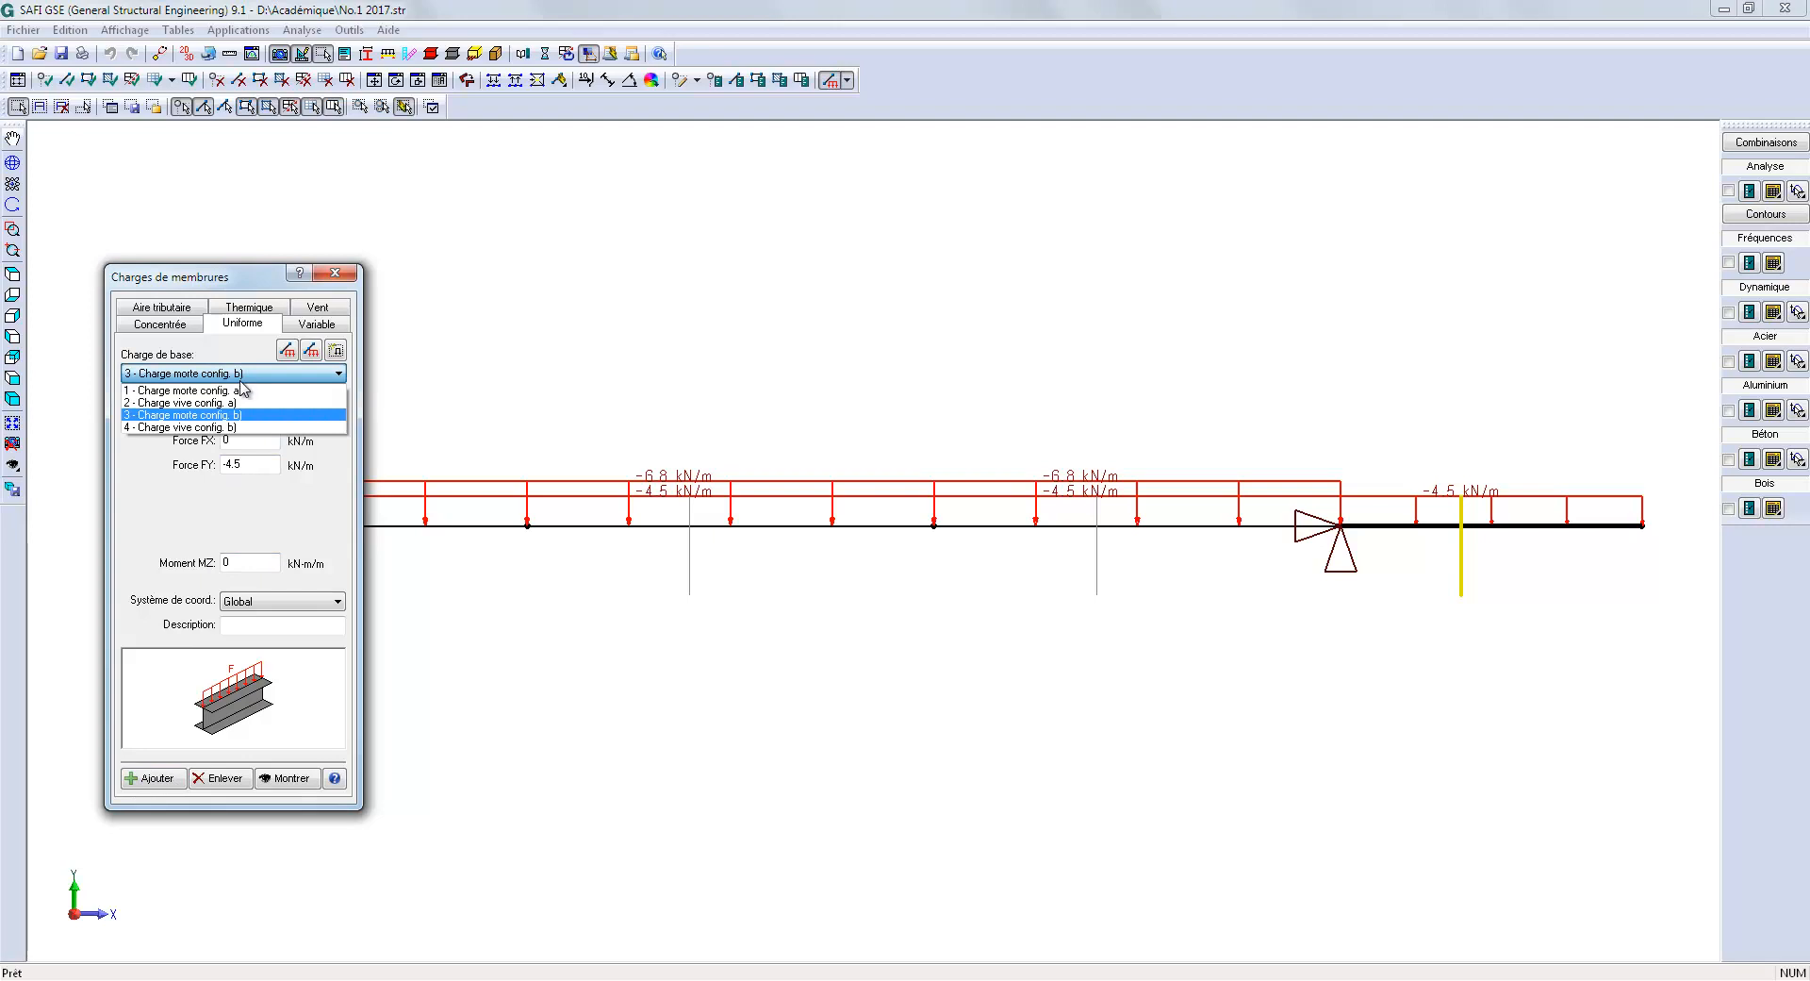
click(236, 403)
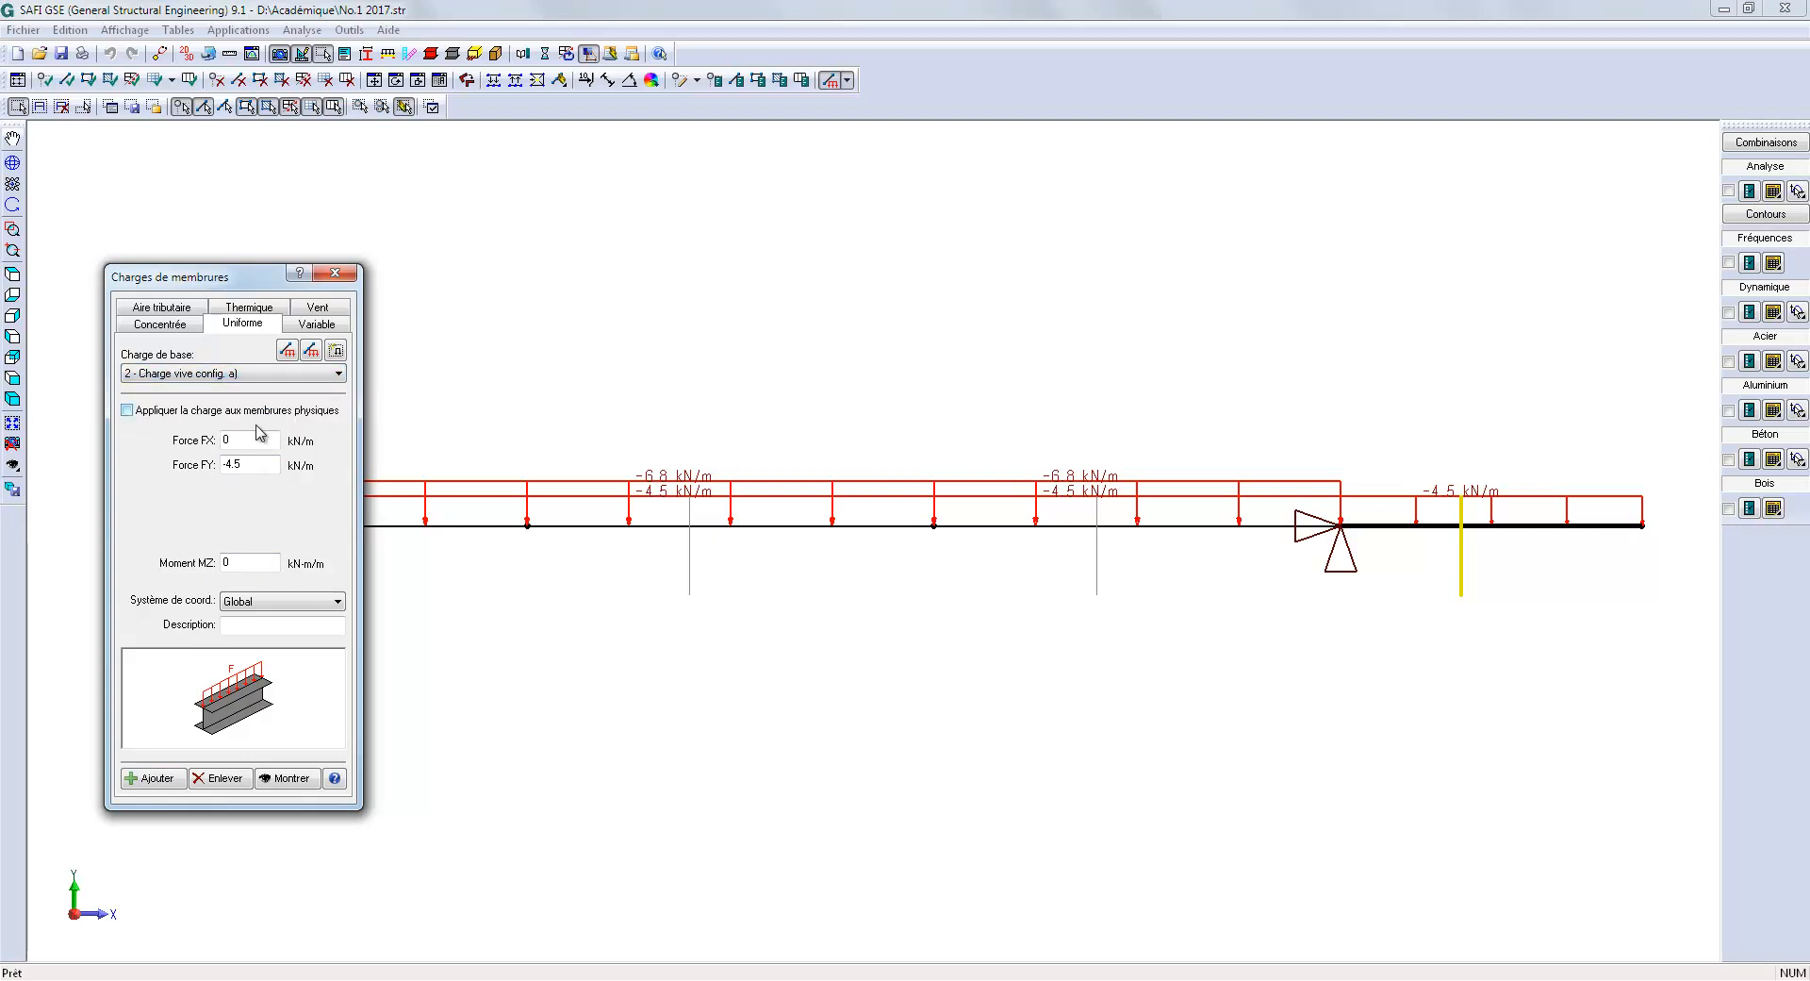
drag(238, 462, 185, 462)
click(164, 781)
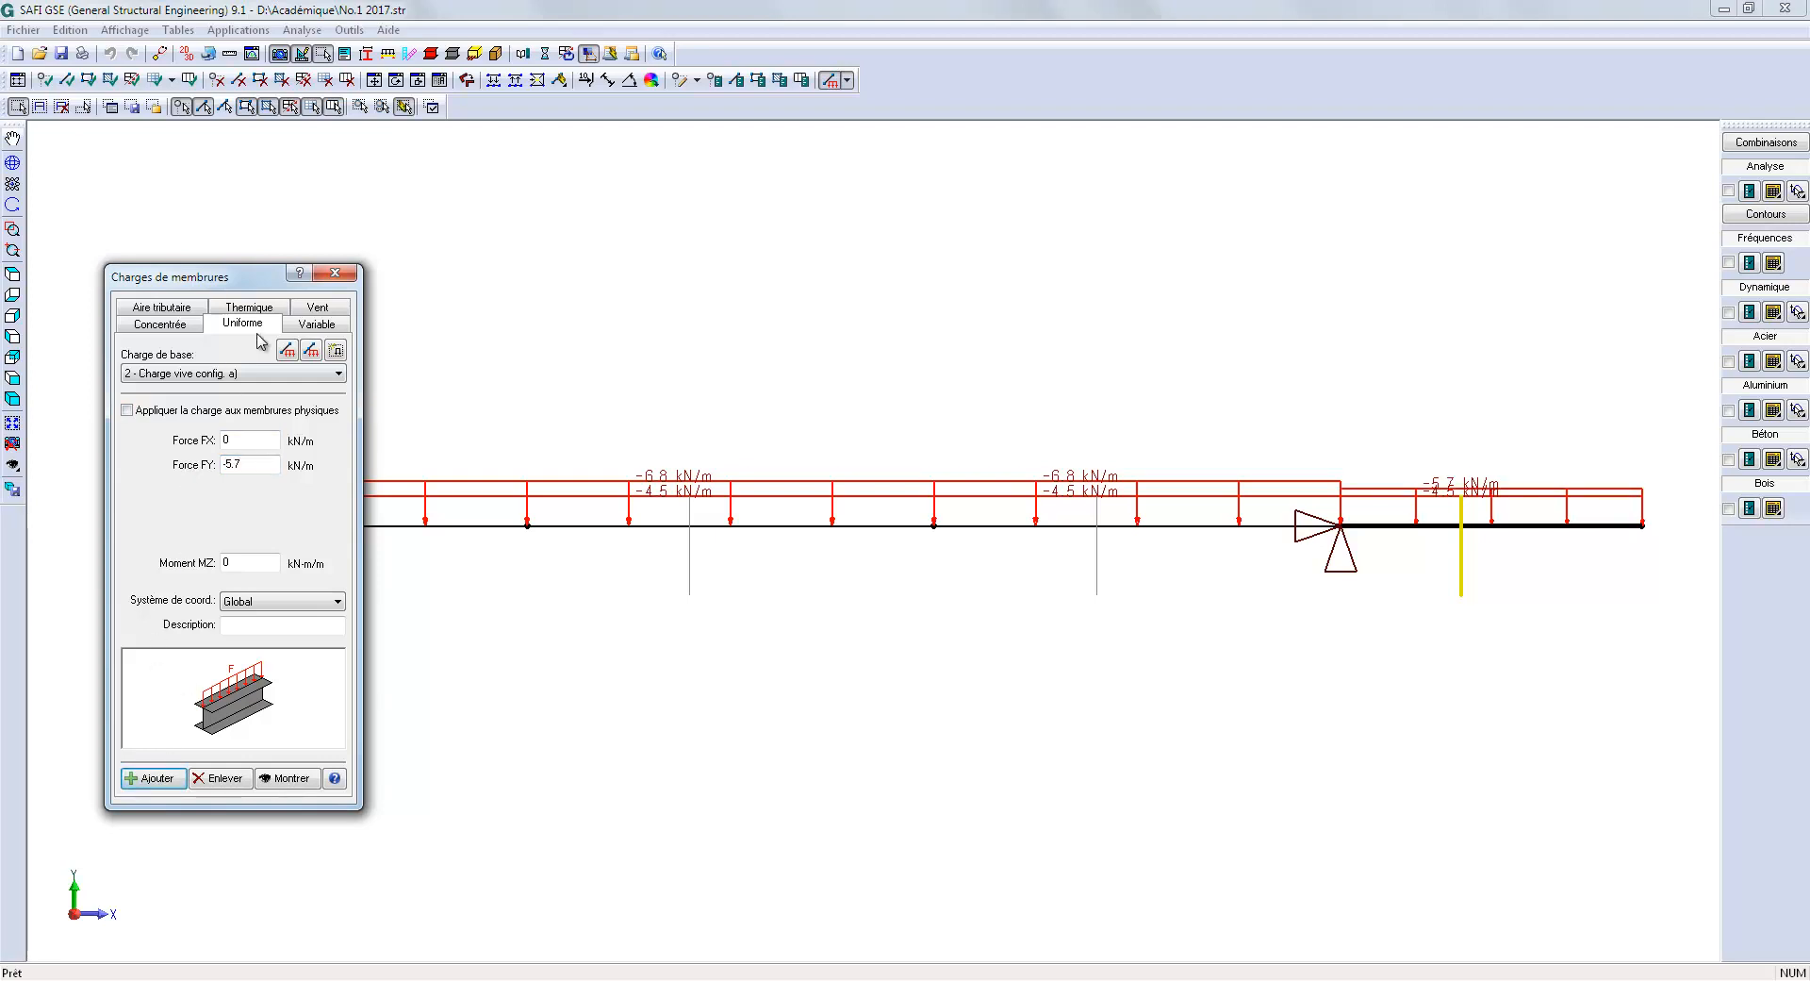
Step: Check the uniform load table for all four base loads, including the overhang member, and close the member loads dialog
click(287, 350)
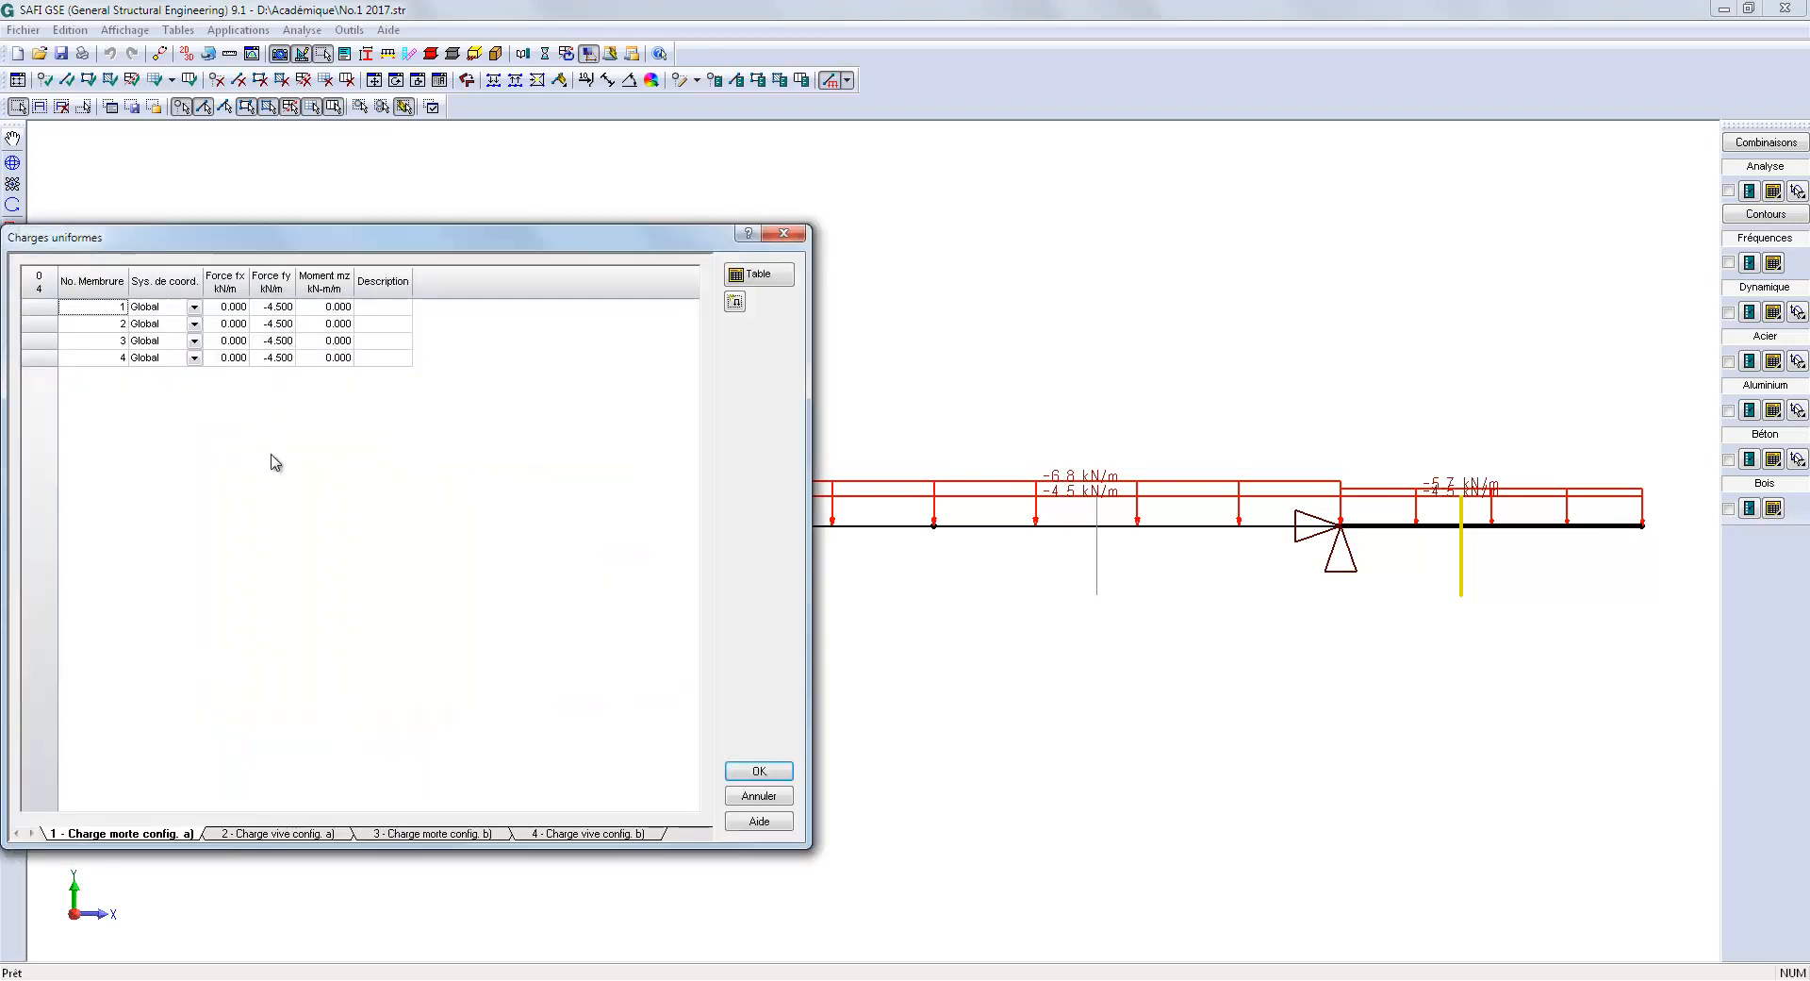
click(298, 835)
click(384, 835)
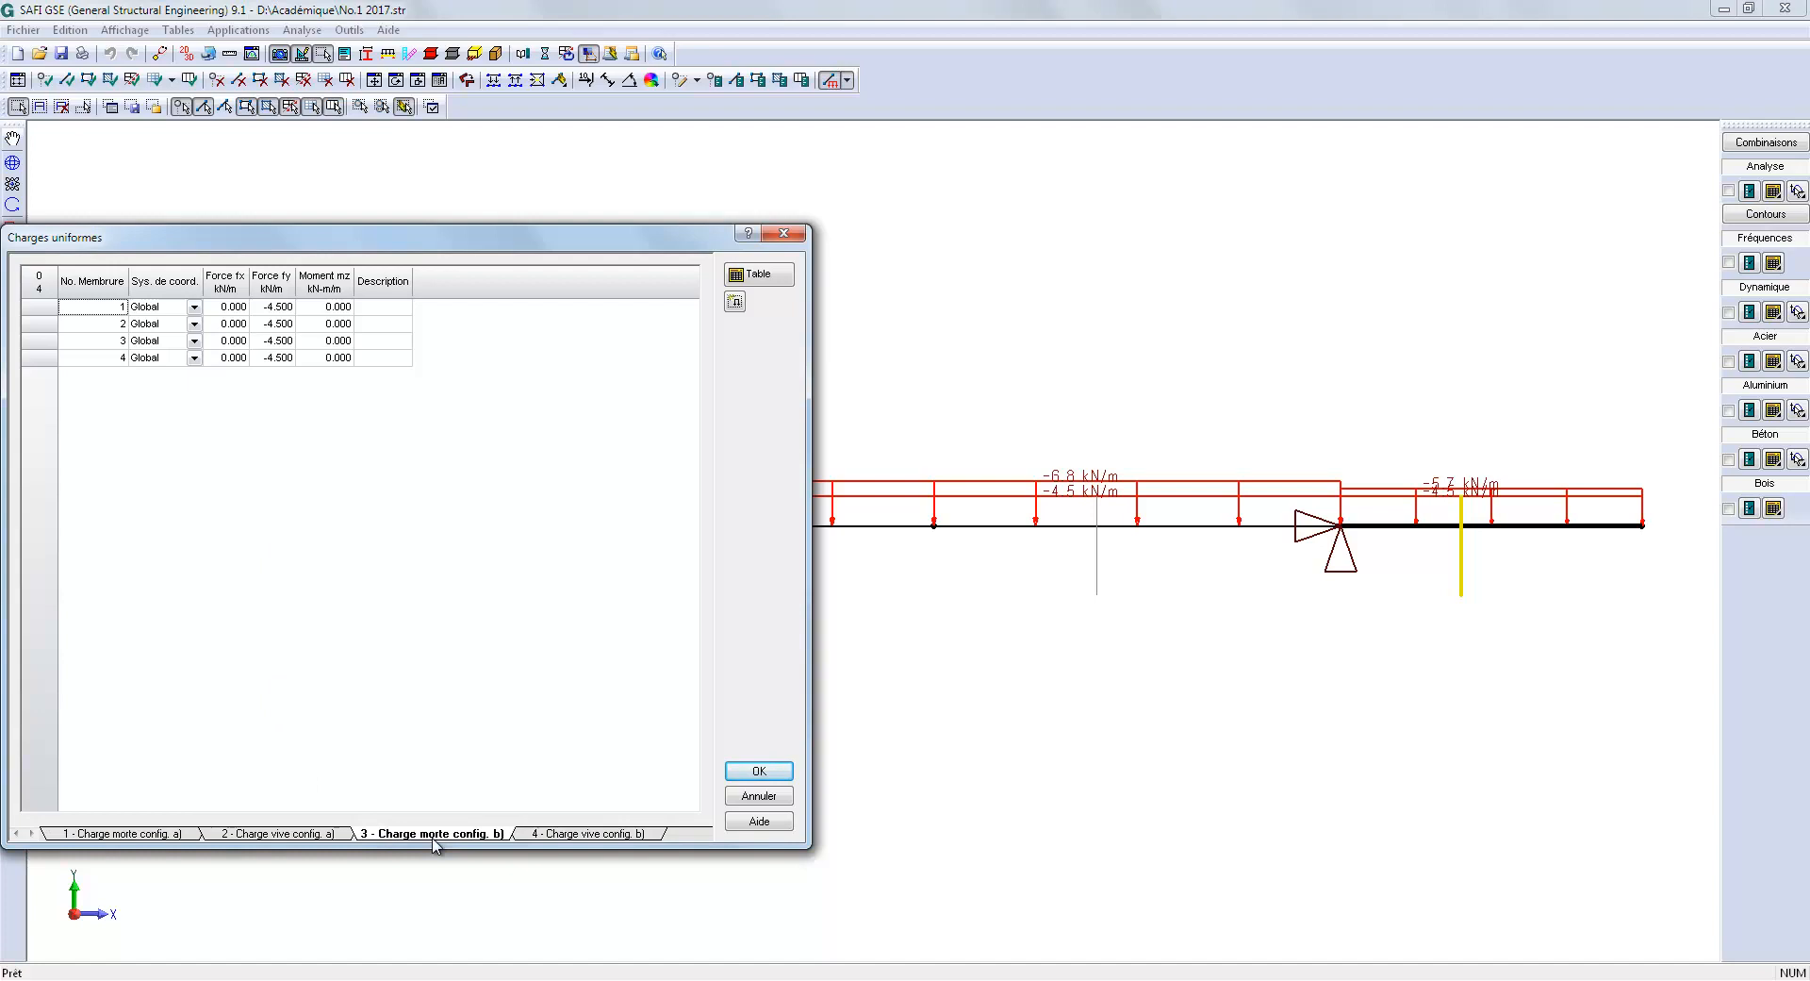
click(543, 836)
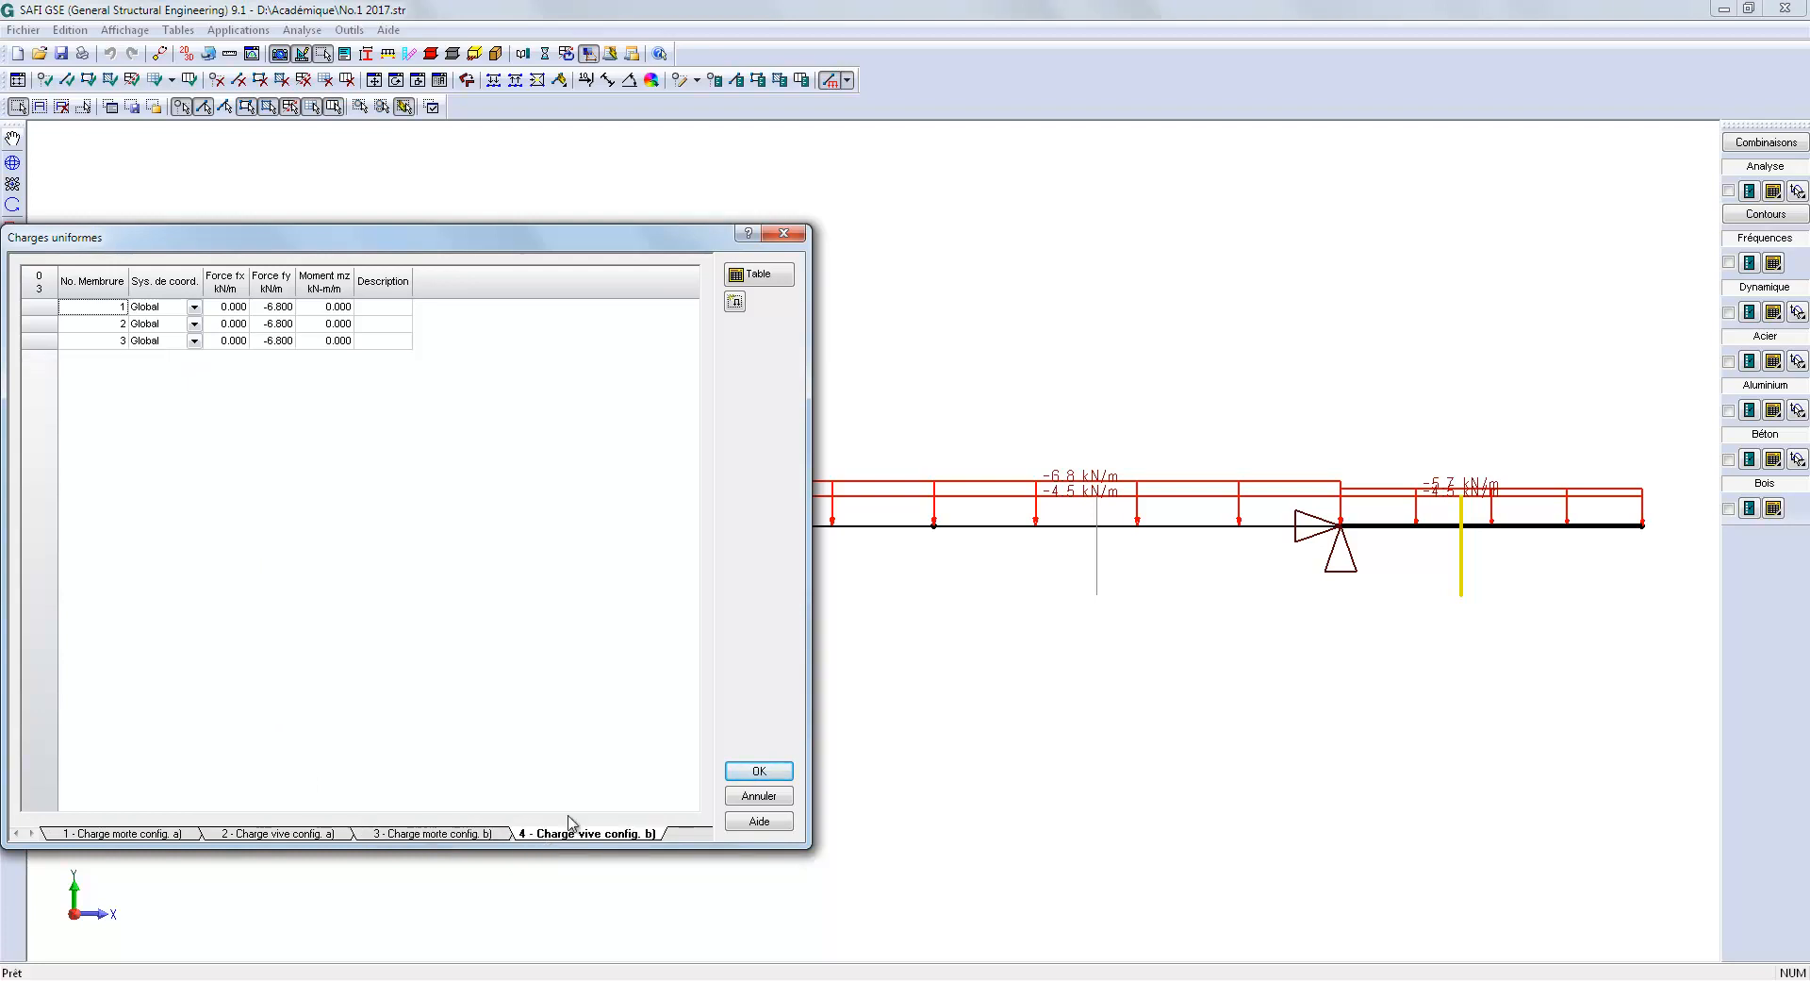
click(759, 770)
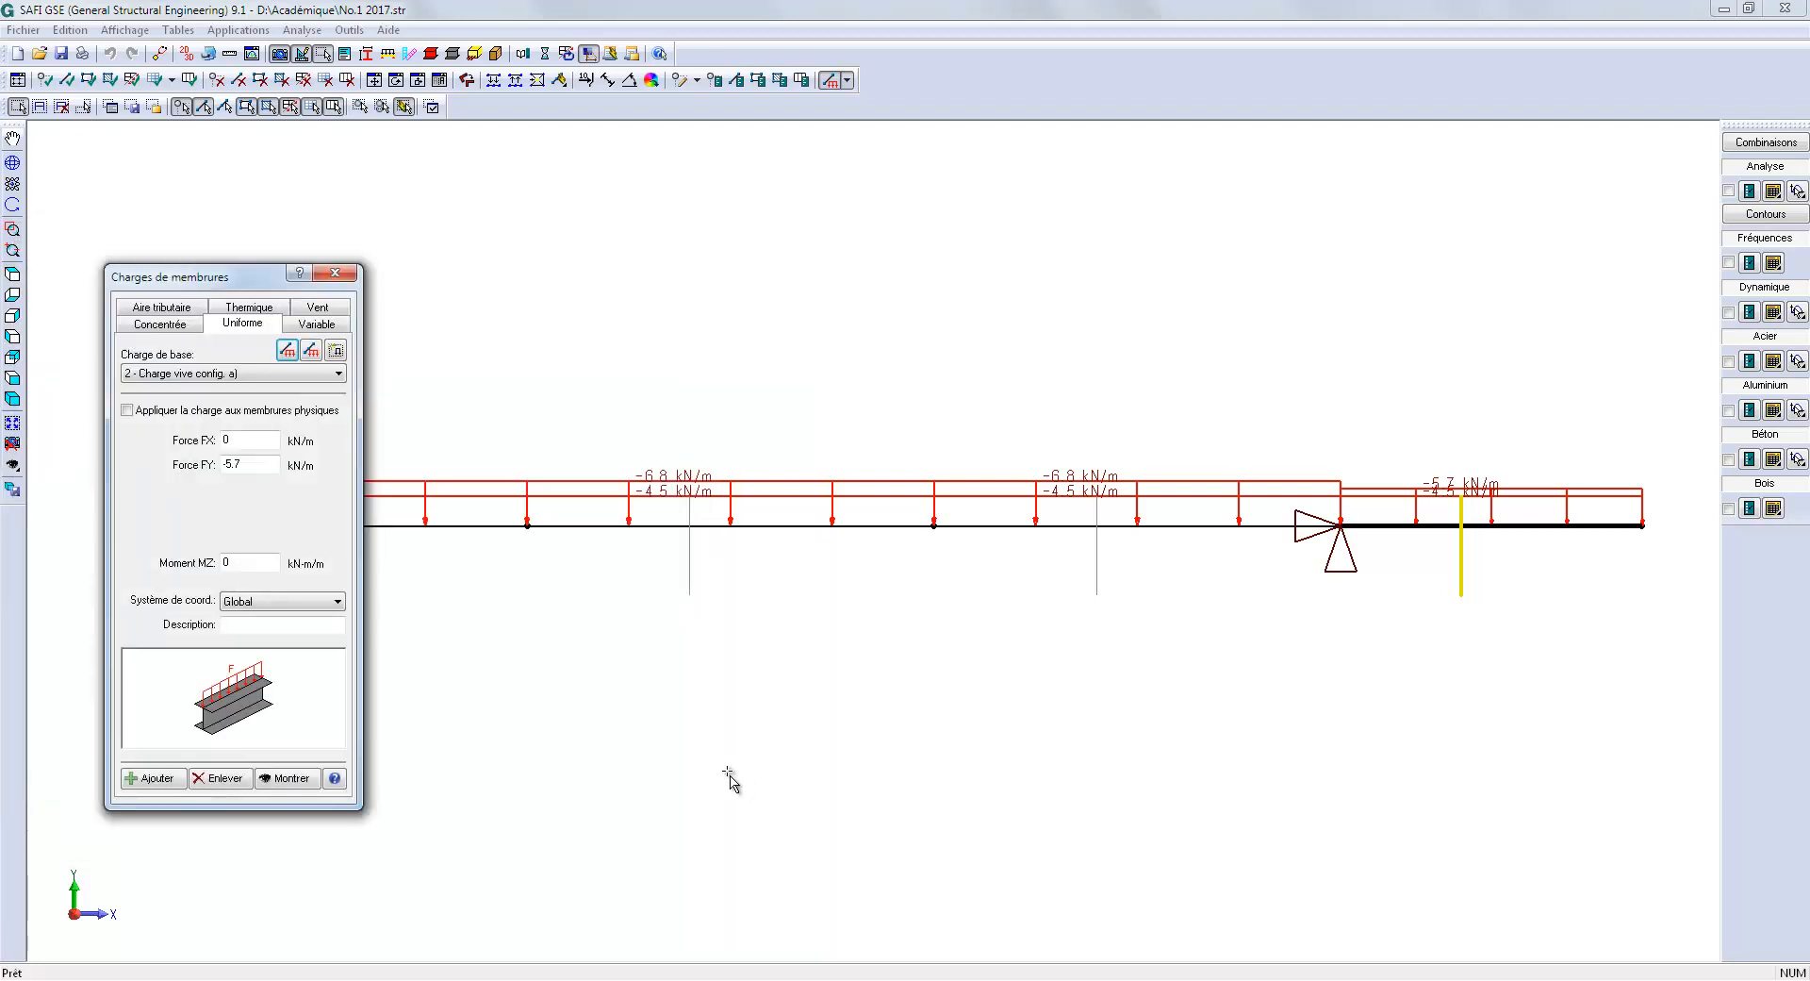
click(334, 272)
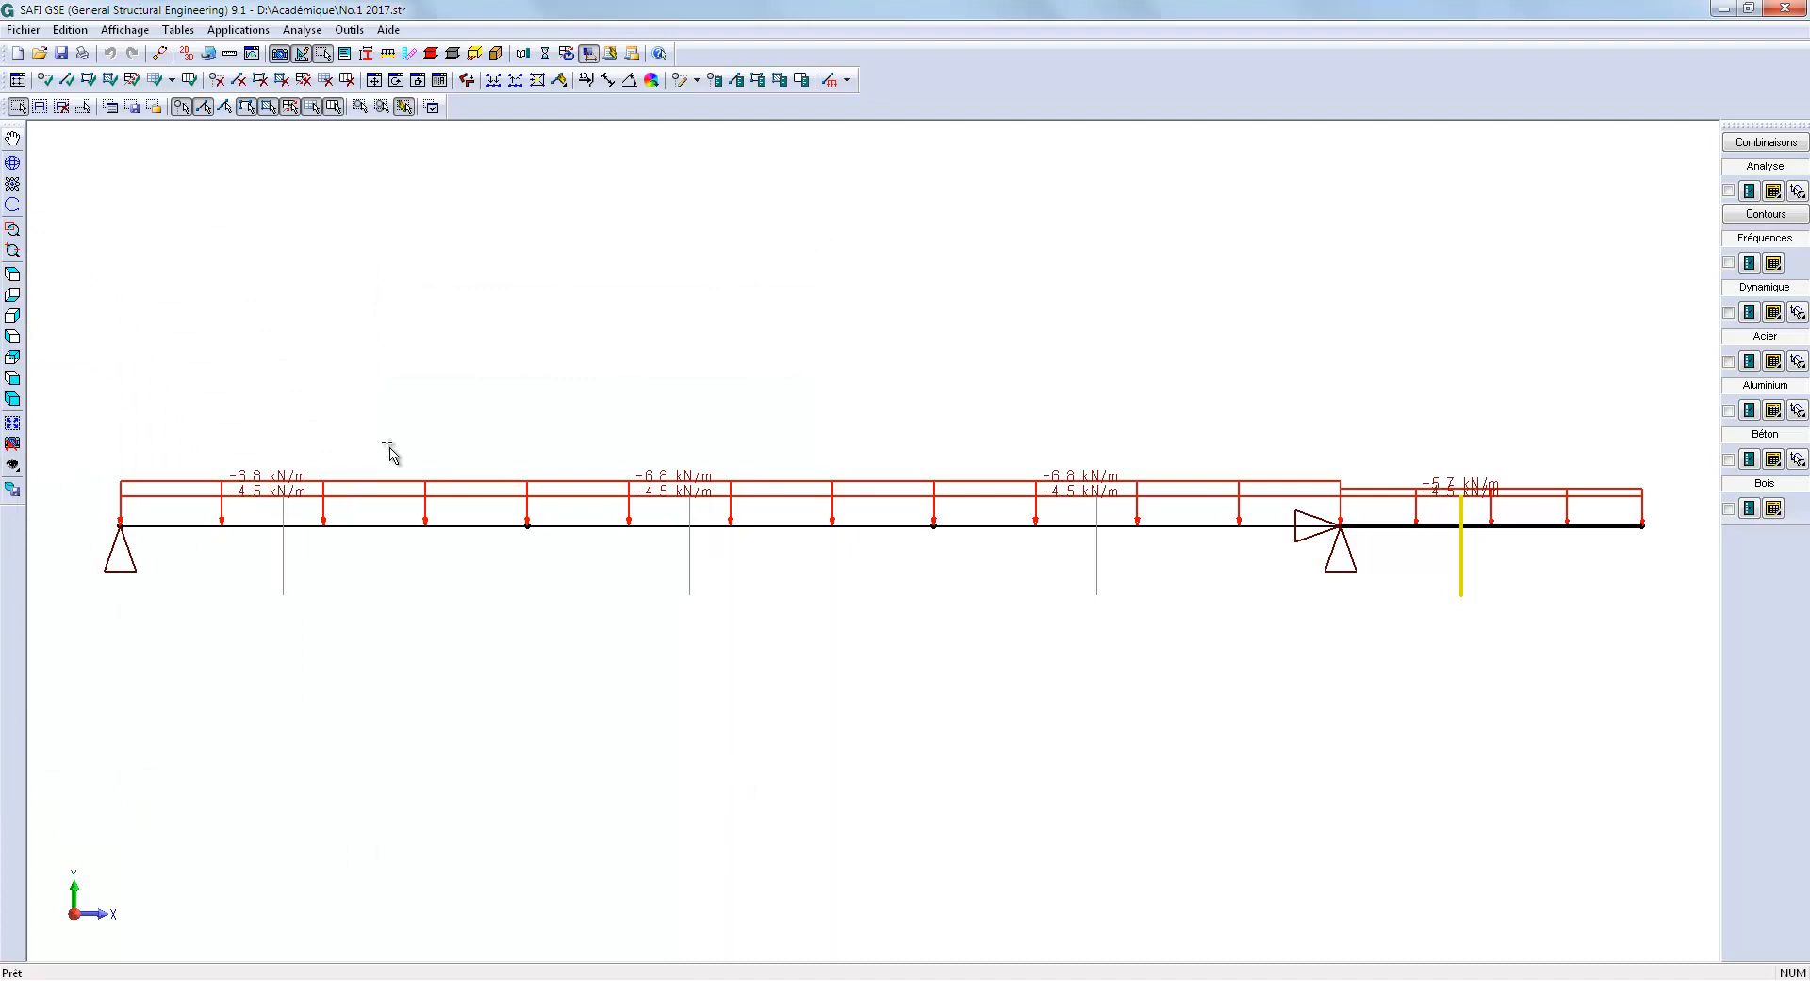
Step: Add a joint load of PY -170 kN under 1 - Charge morte config. a) to the two interior span joints
drag(458, 504, 618, 596)
drag(911, 526, 979, 567)
click(846, 80)
click(869, 102)
click(215, 189)
click(209, 204)
click(142, 259)
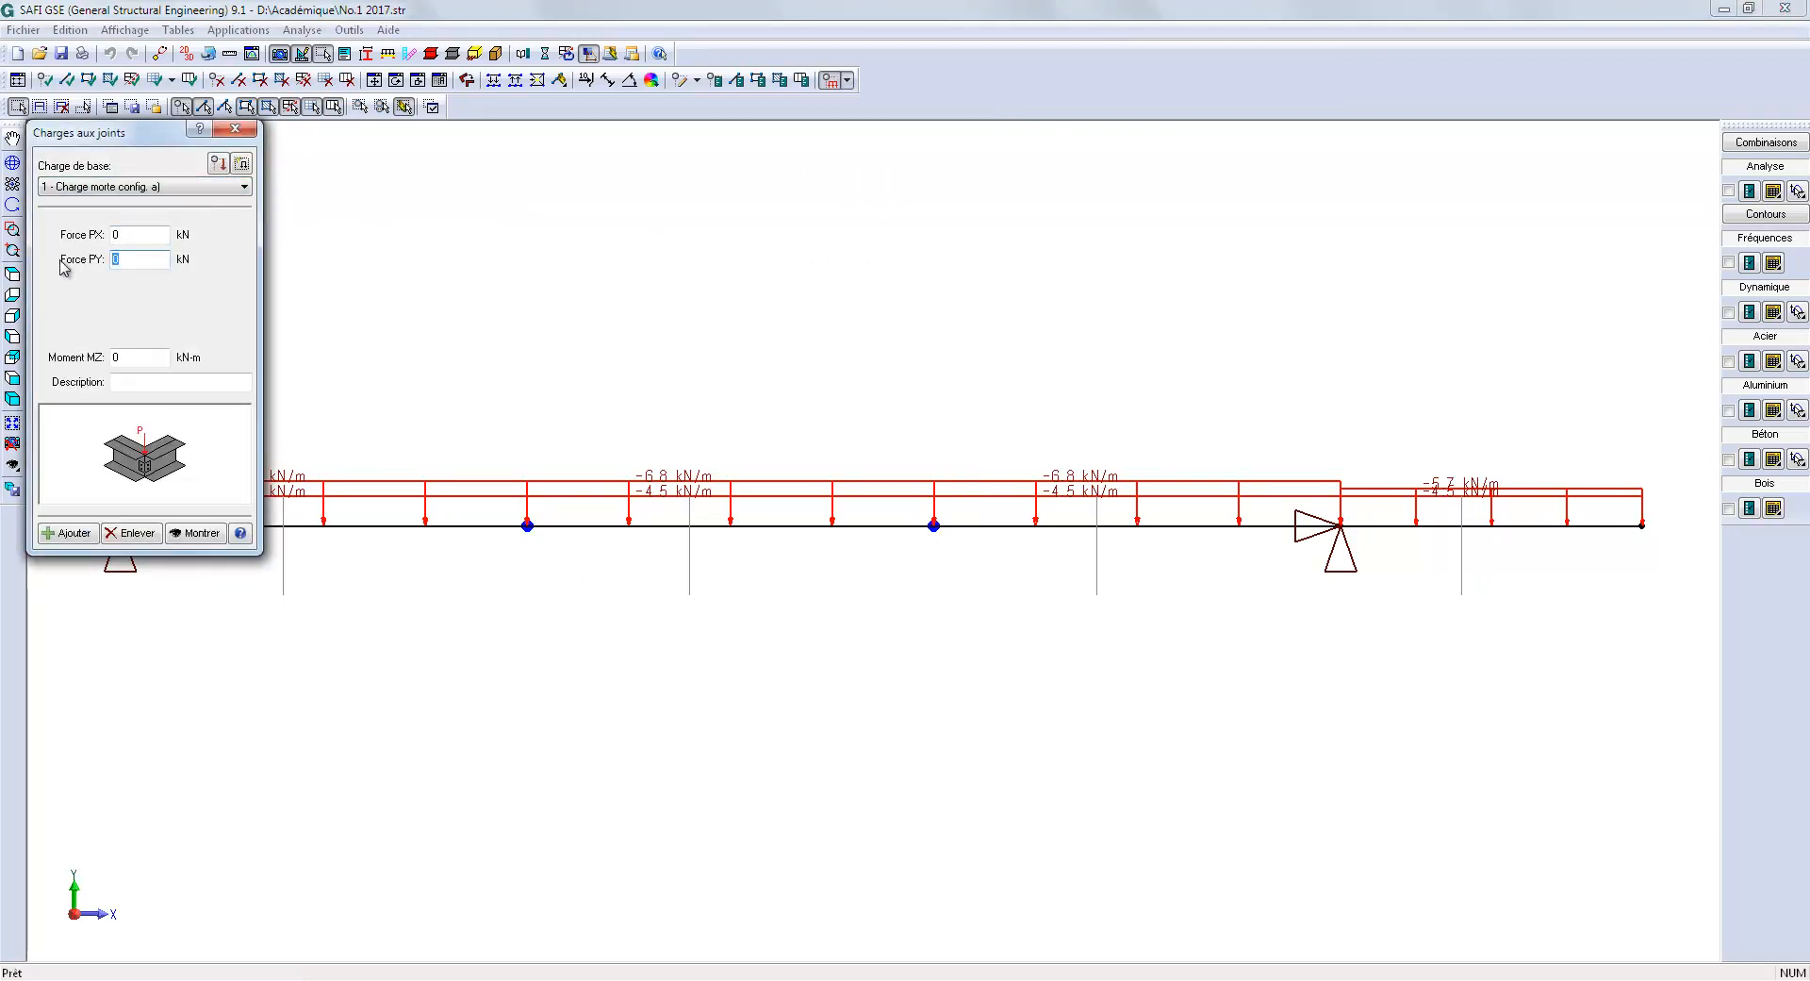
text(-170)
click(68, 533)
Step: Add the PY -170 kN joint load under 3 - Charge morte config. b) to the same two interior joints
click(149, 189)
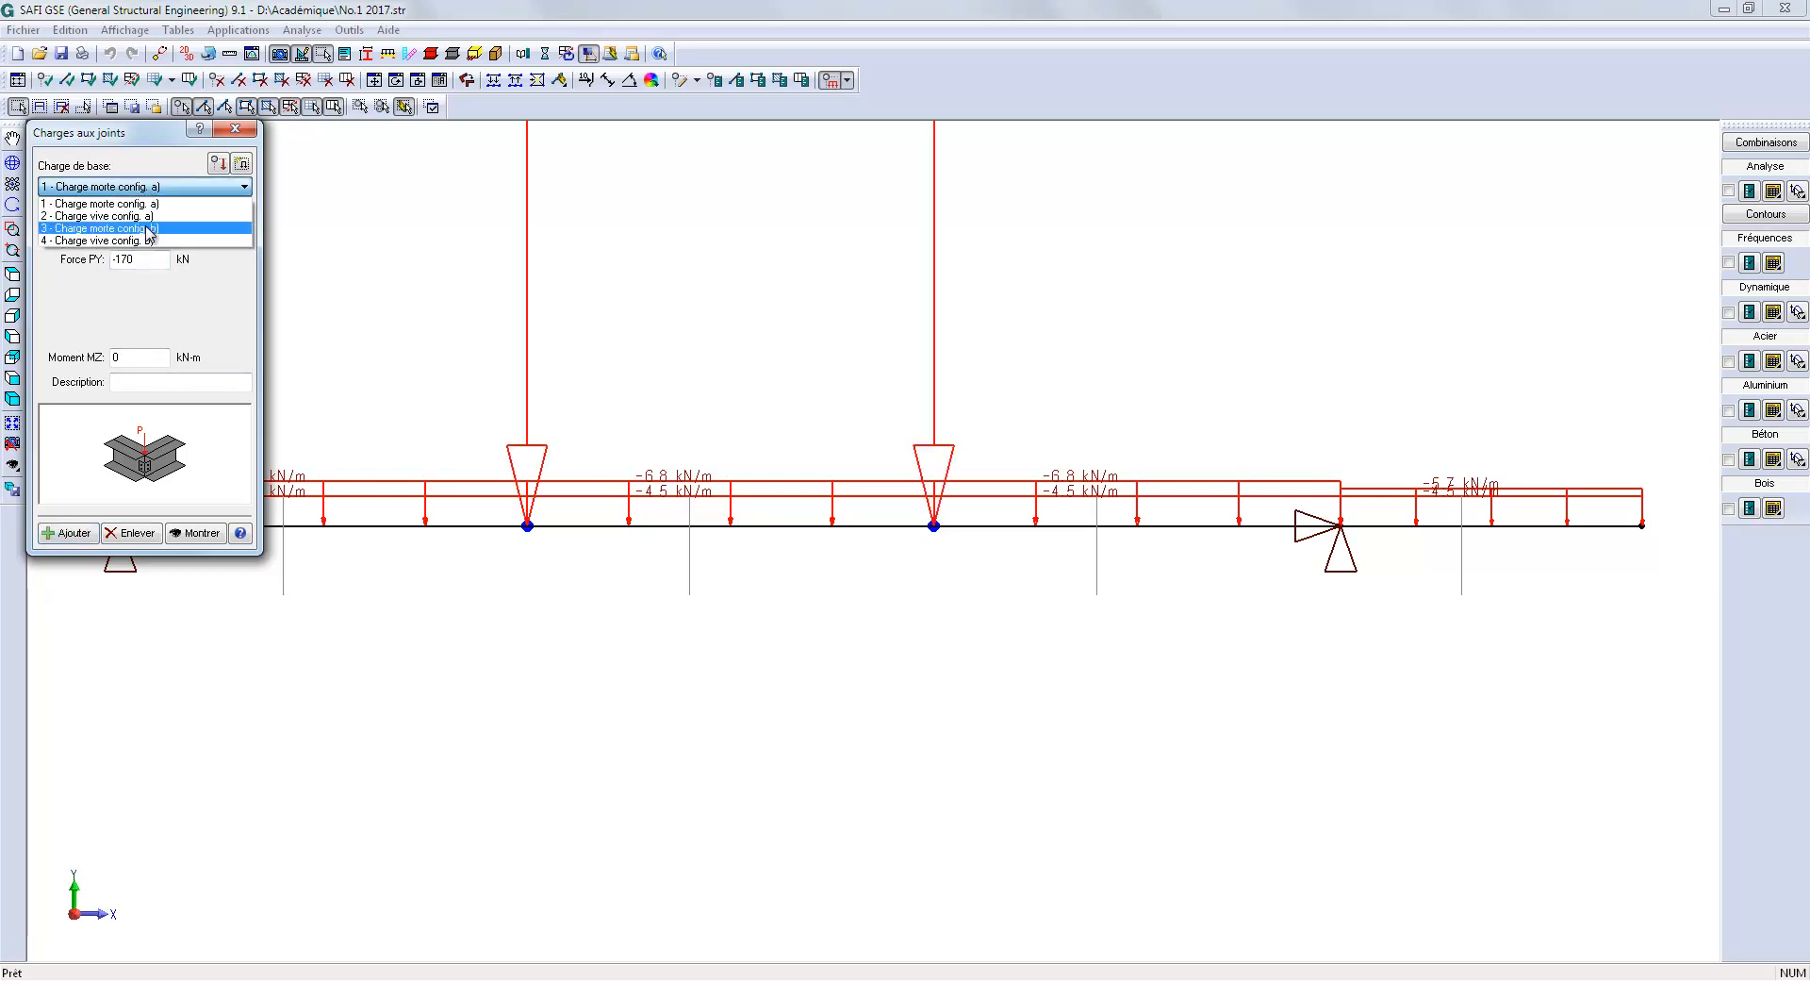
click(149, 228)
click(68, 533)
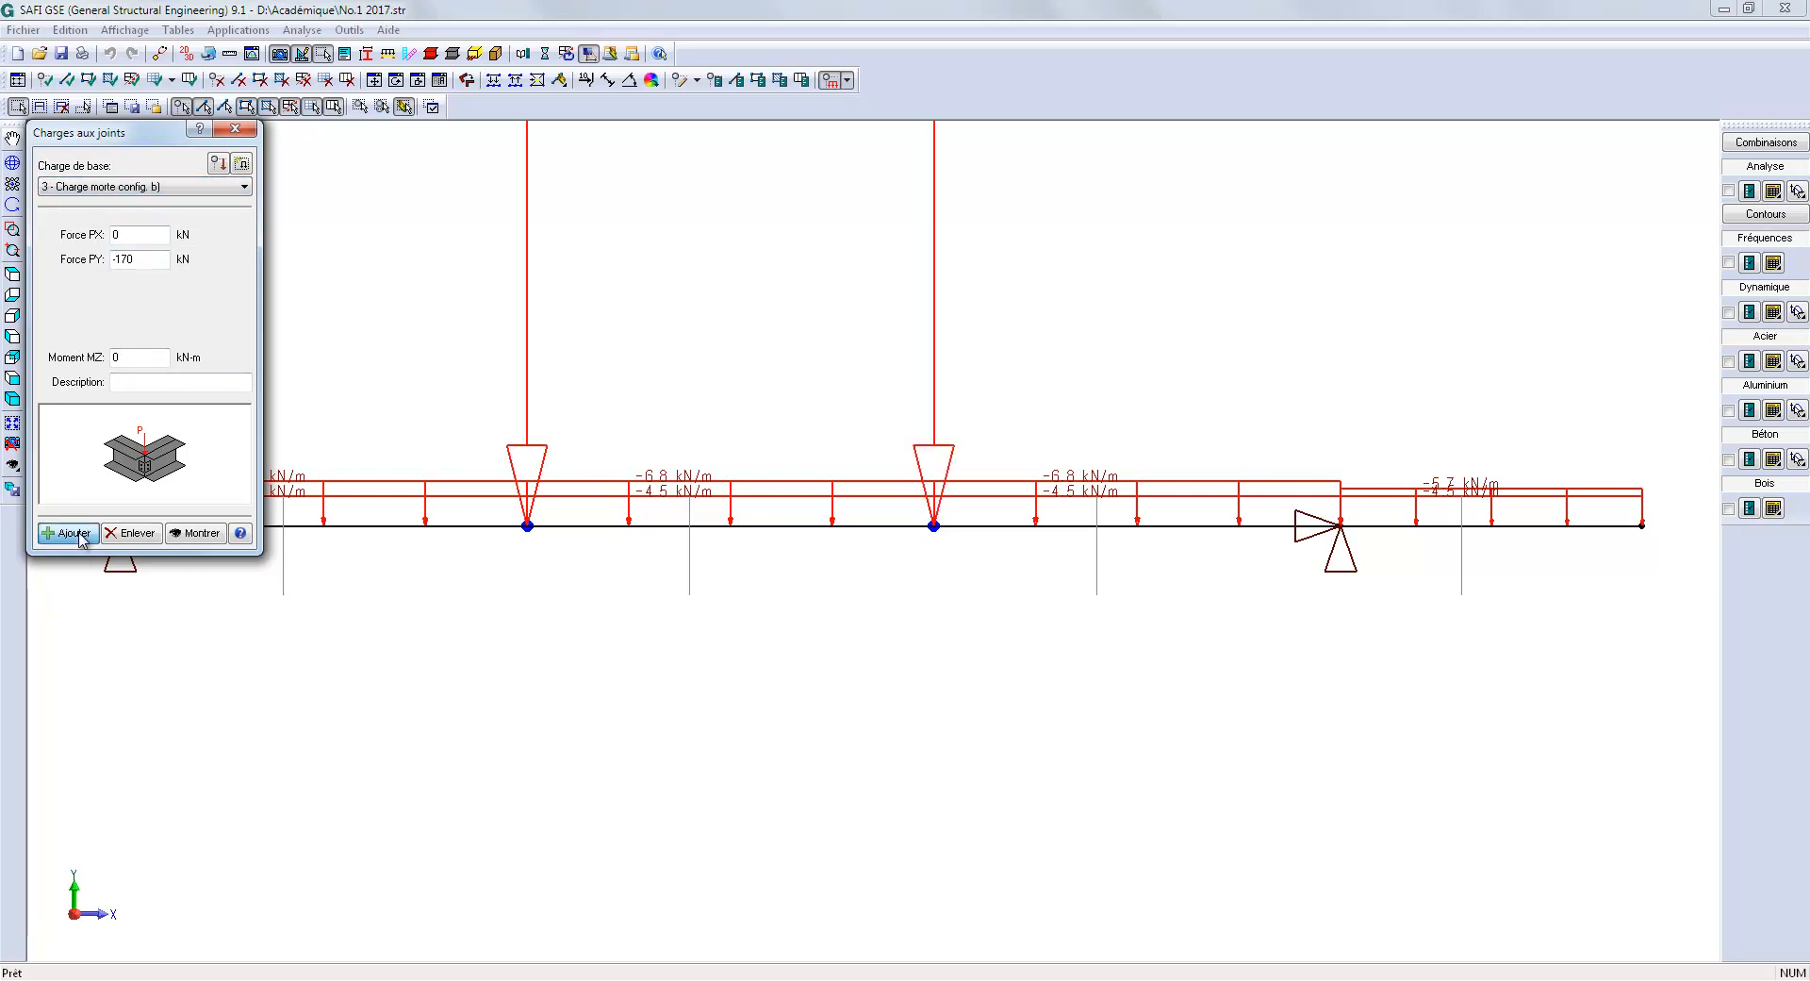
Step: Add a joint load of PY -75 kN under 2 - Charge vive config. a) to the two interior joints
click(149, 188)
click(149, 215)
drag(142, 260, 79, 263)
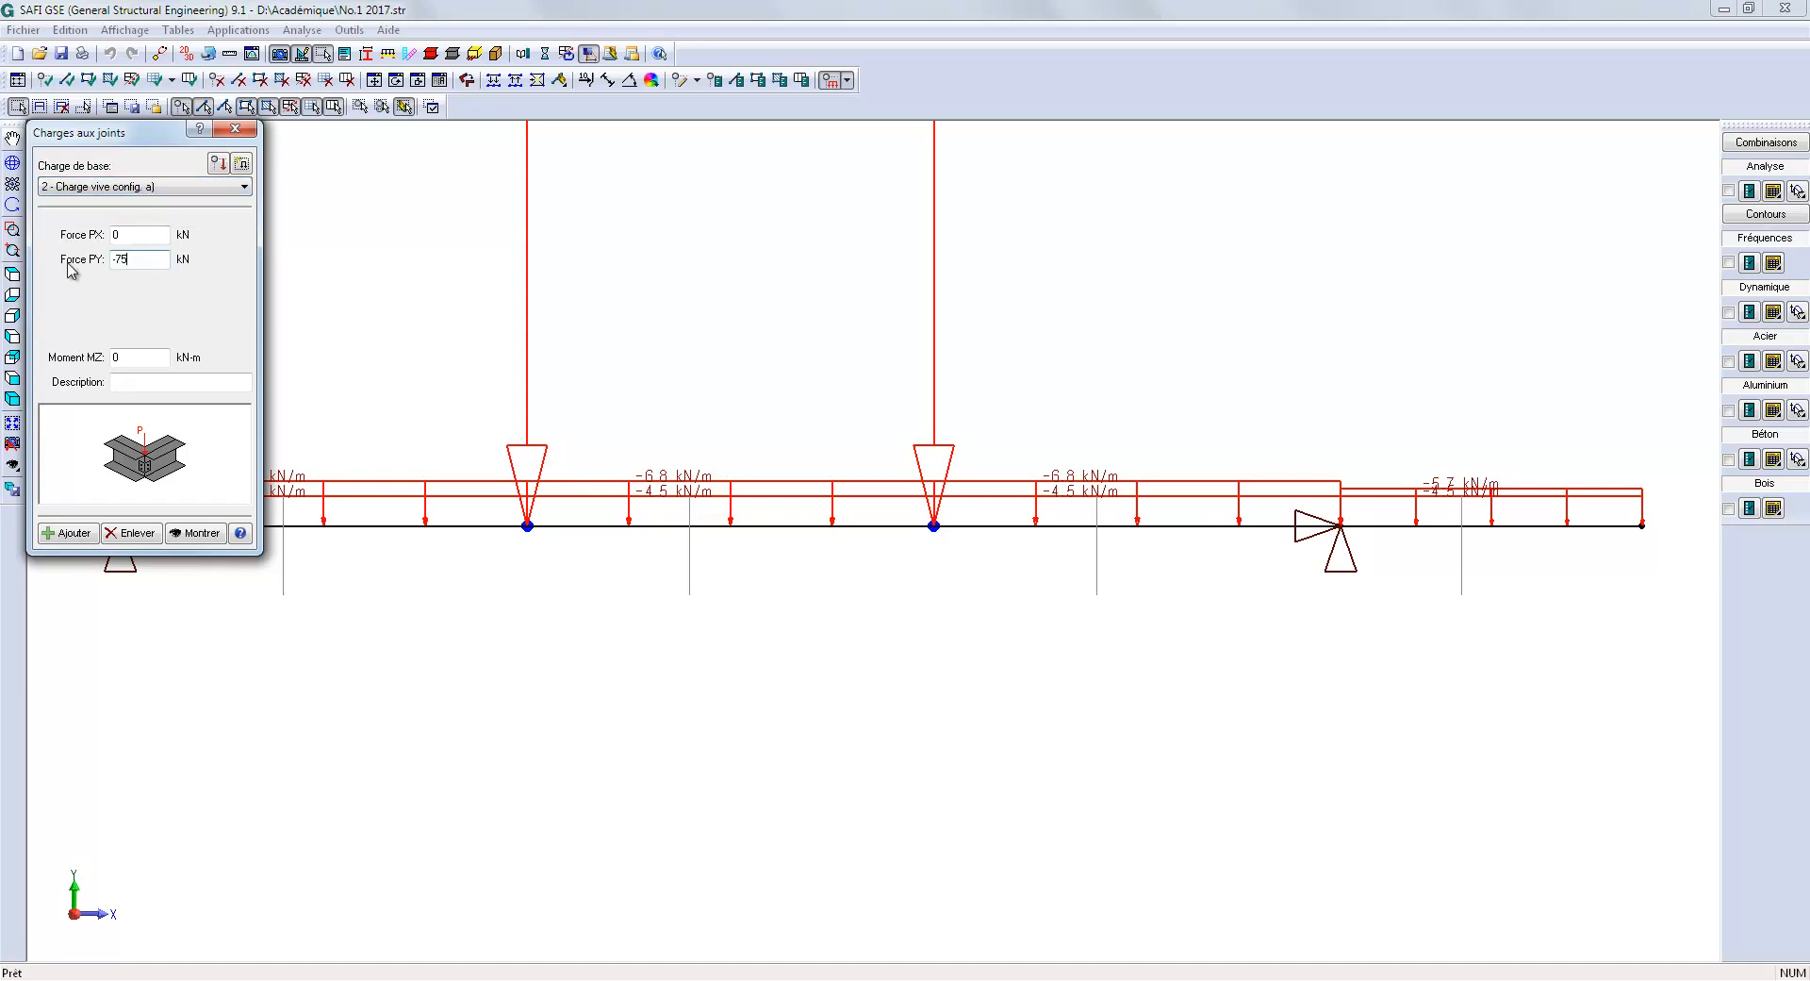
click(81, 532)
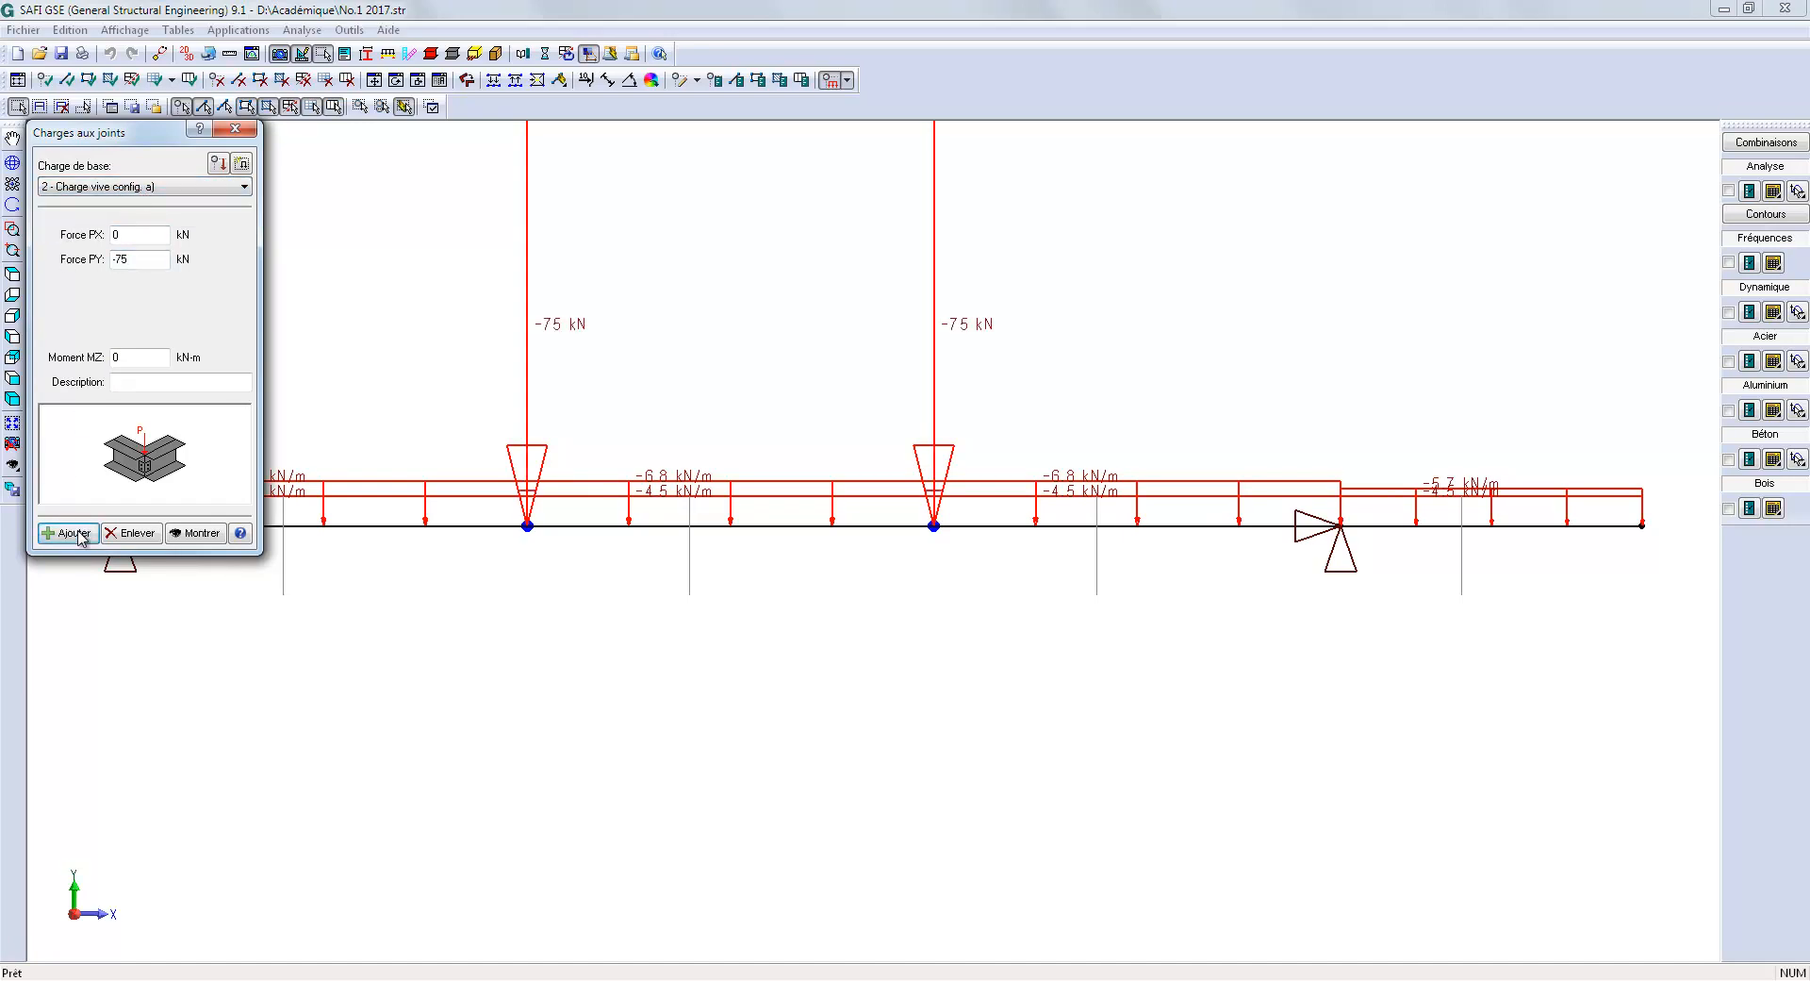
Step: Add the PY -75 kN joint load under 4 - Charge vive config. b) to the two interior joints and close the joint loads dialog
click(172, 189)
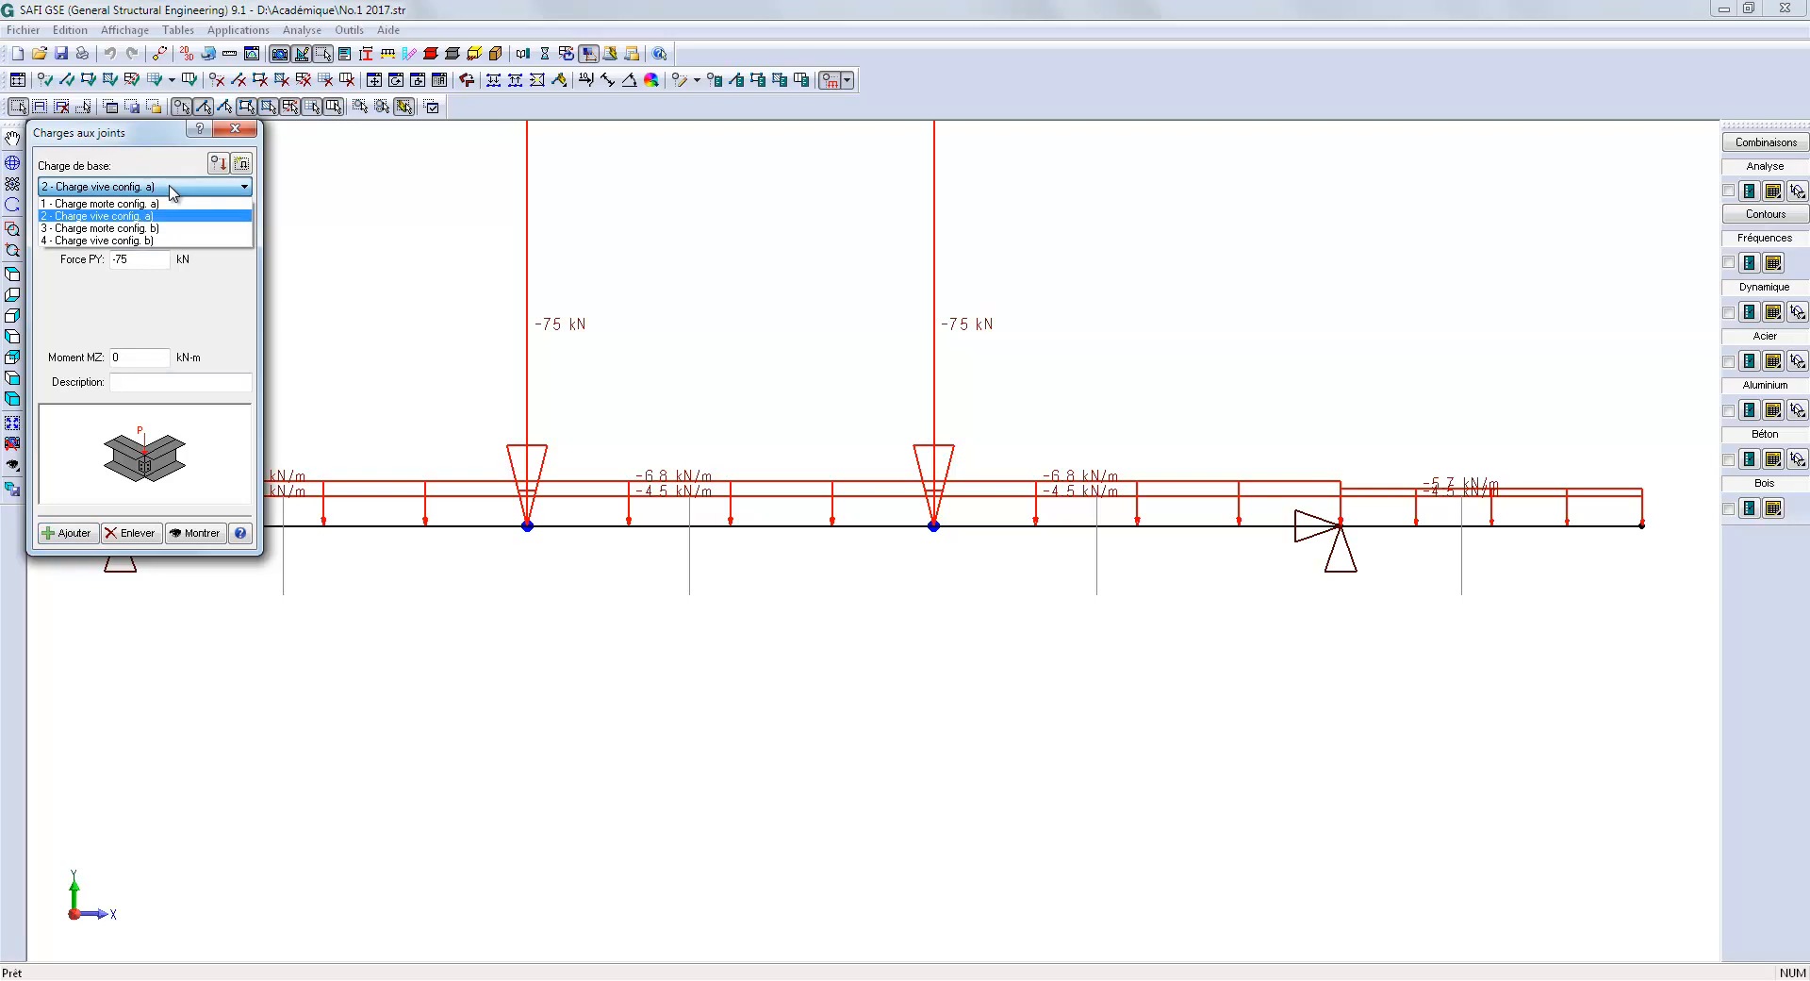
click(168, 242)
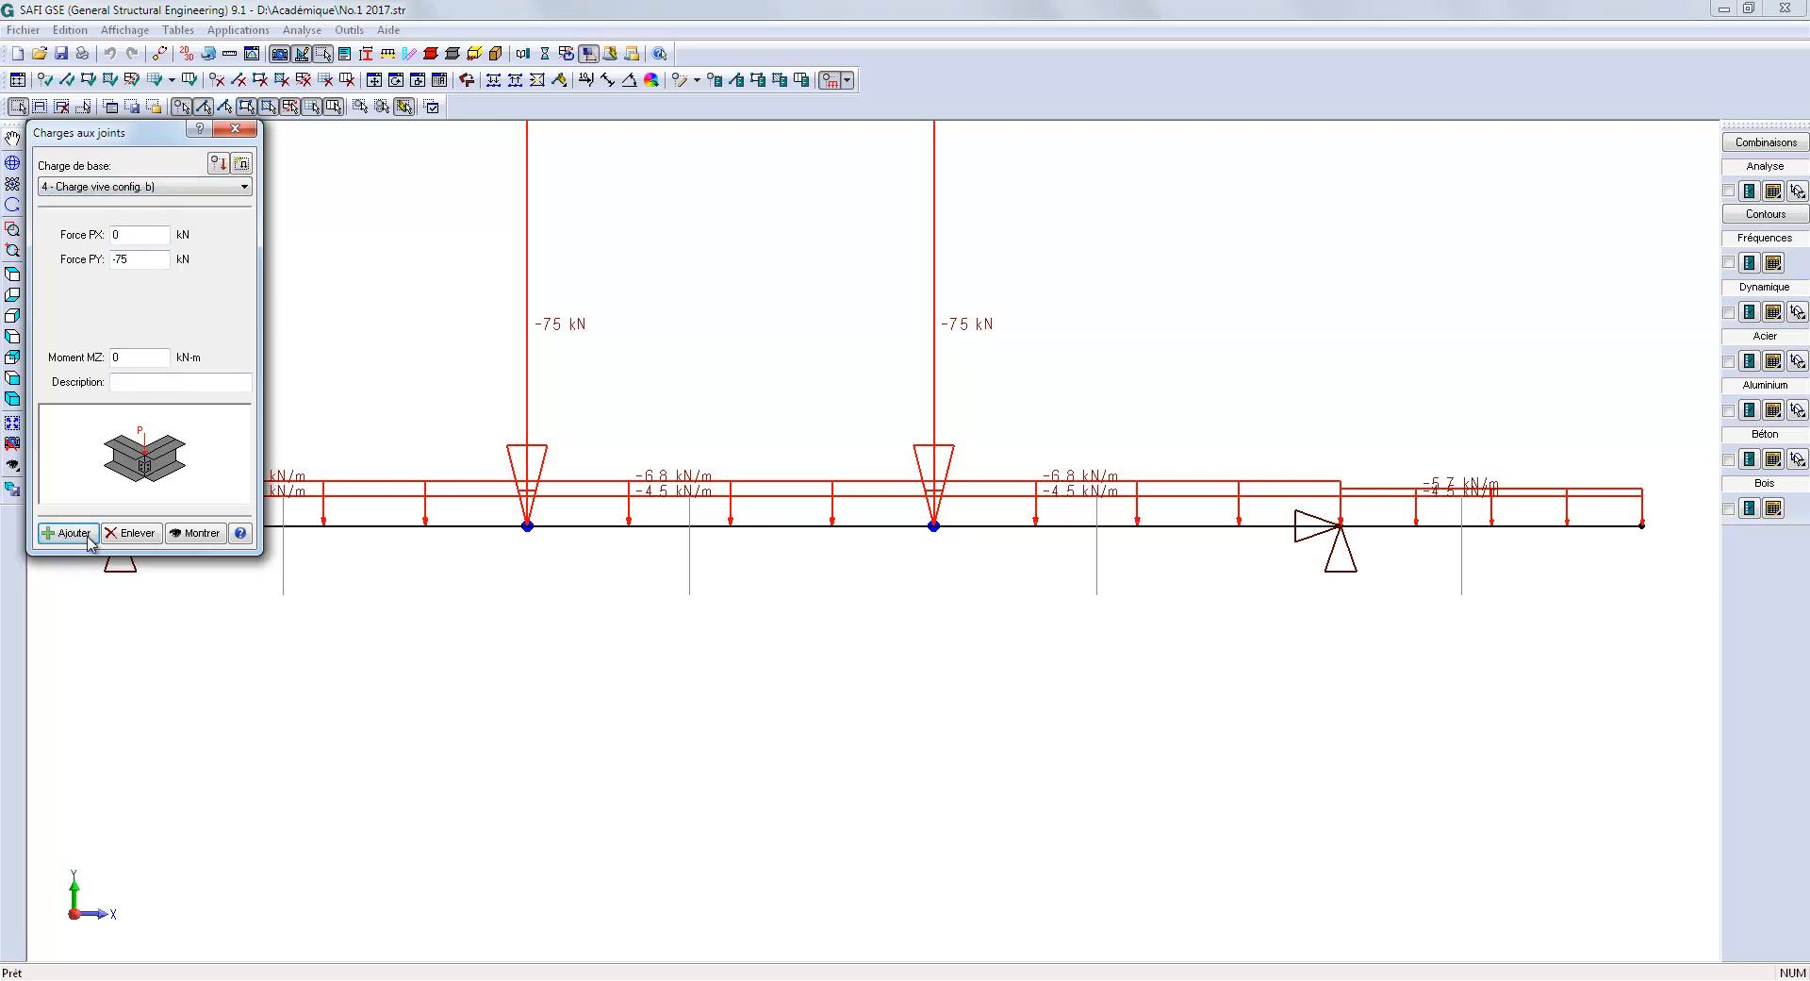
click(235, 129)
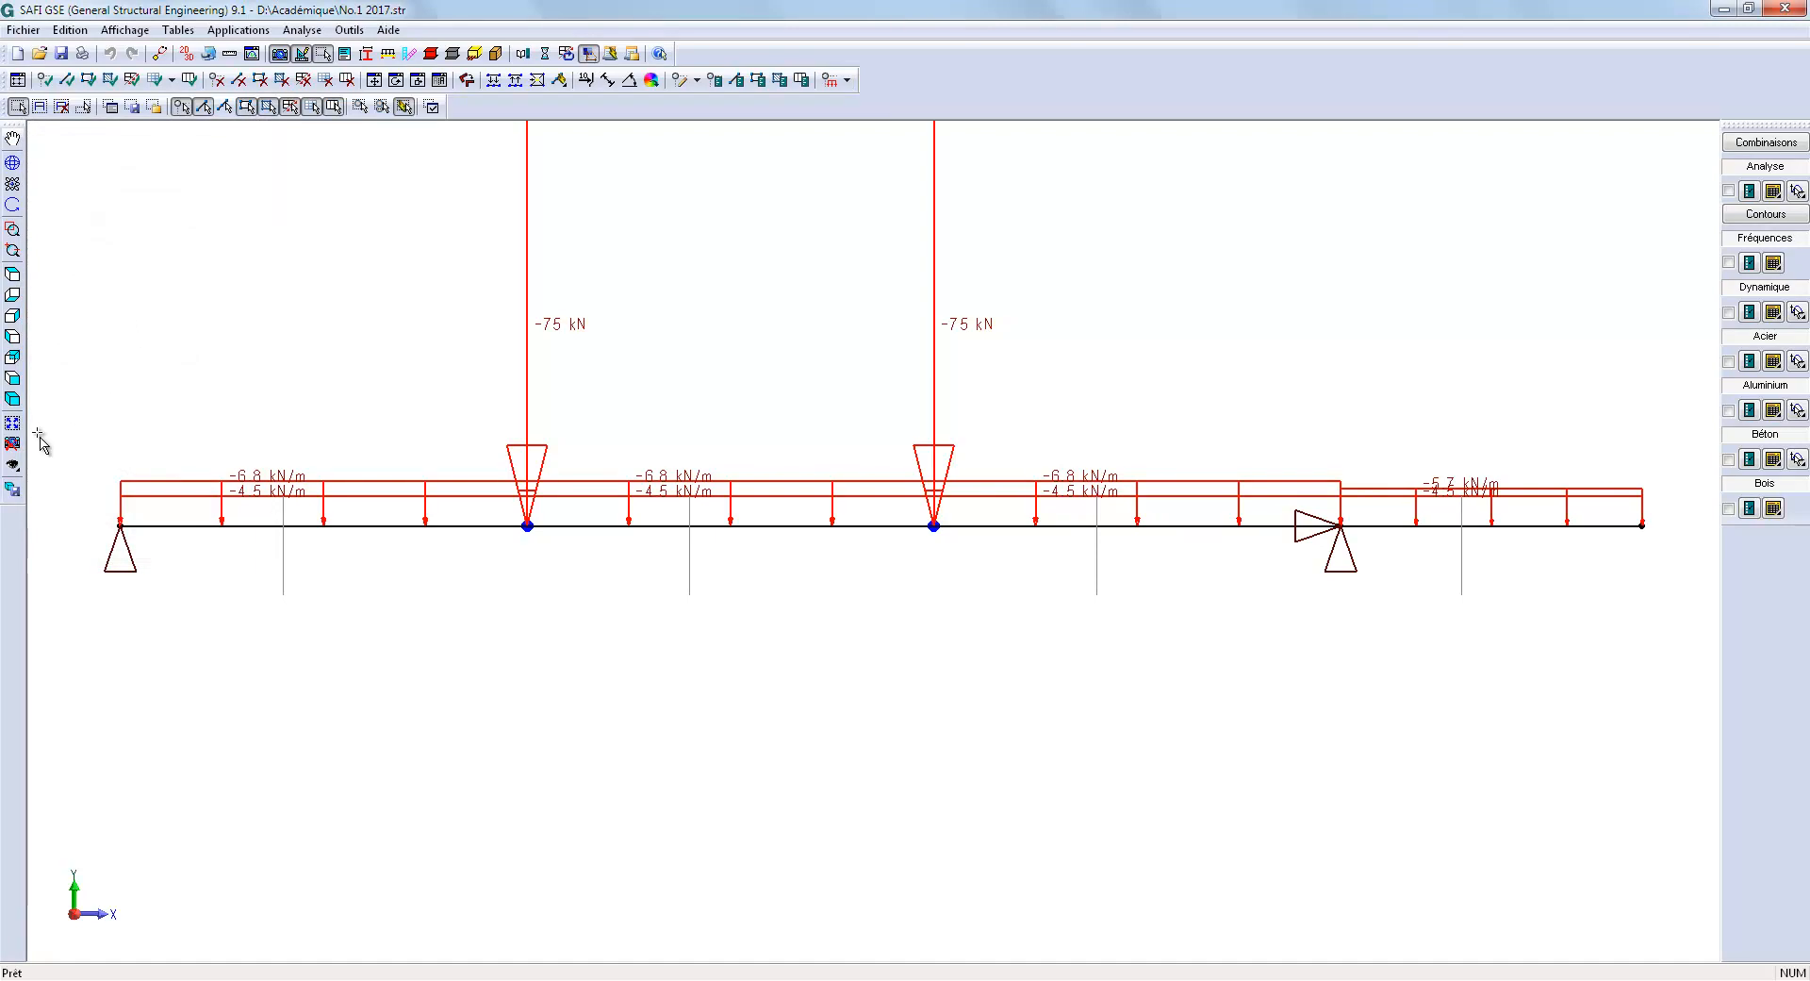
Step: Add a joint load of PY -170 kN under 1 - Charge morte config. a) to the free end joint of the overhang
click(848, 80)
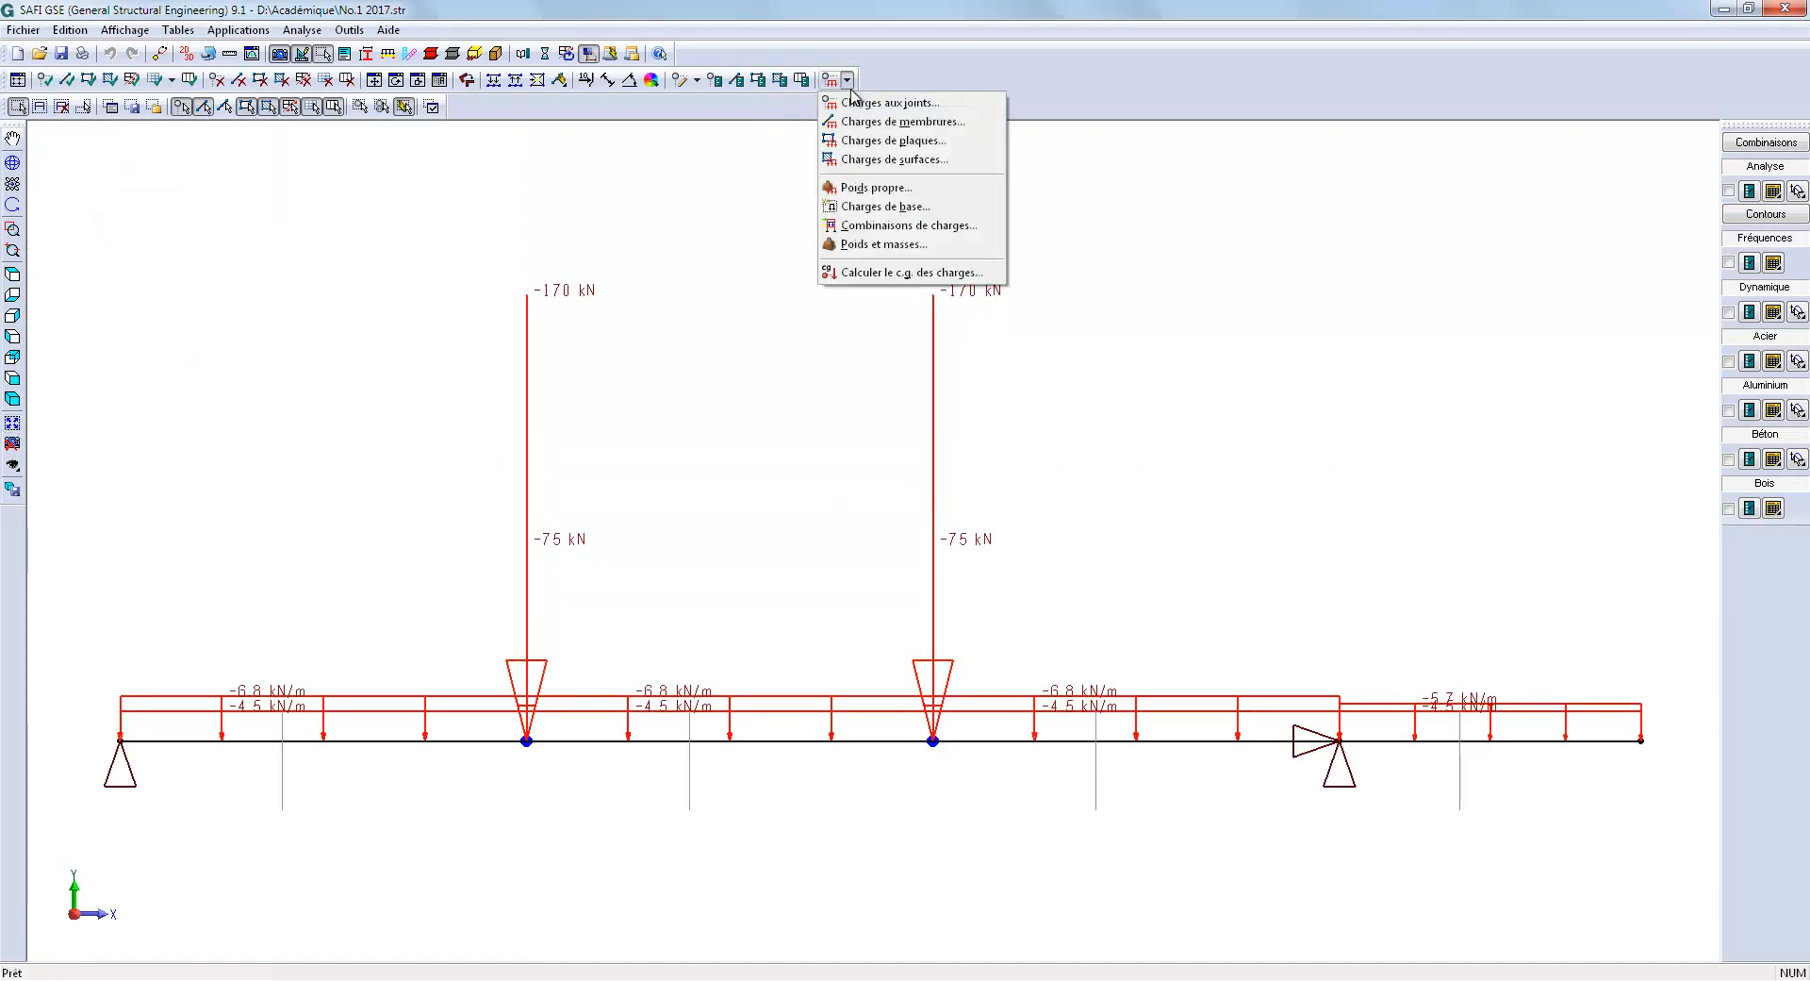
click(887, 102)
drag(1587, 702, 1676, 778)
click(197, 188)
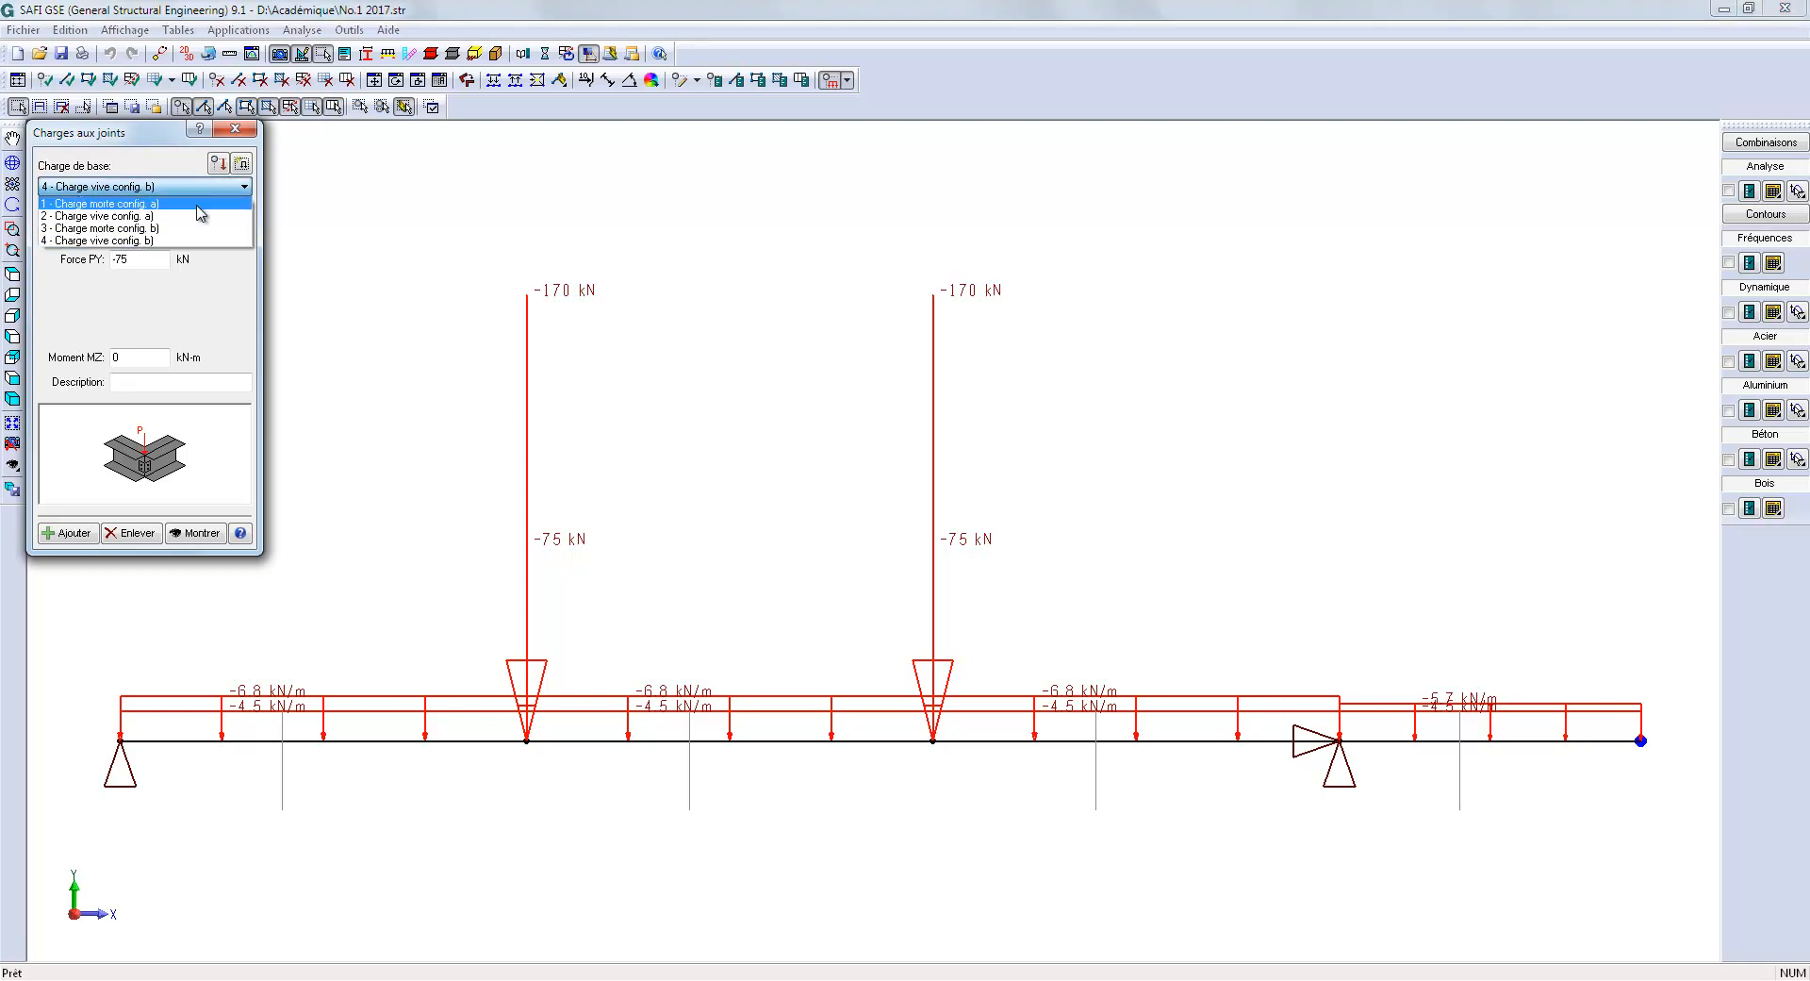
click(198, 204)
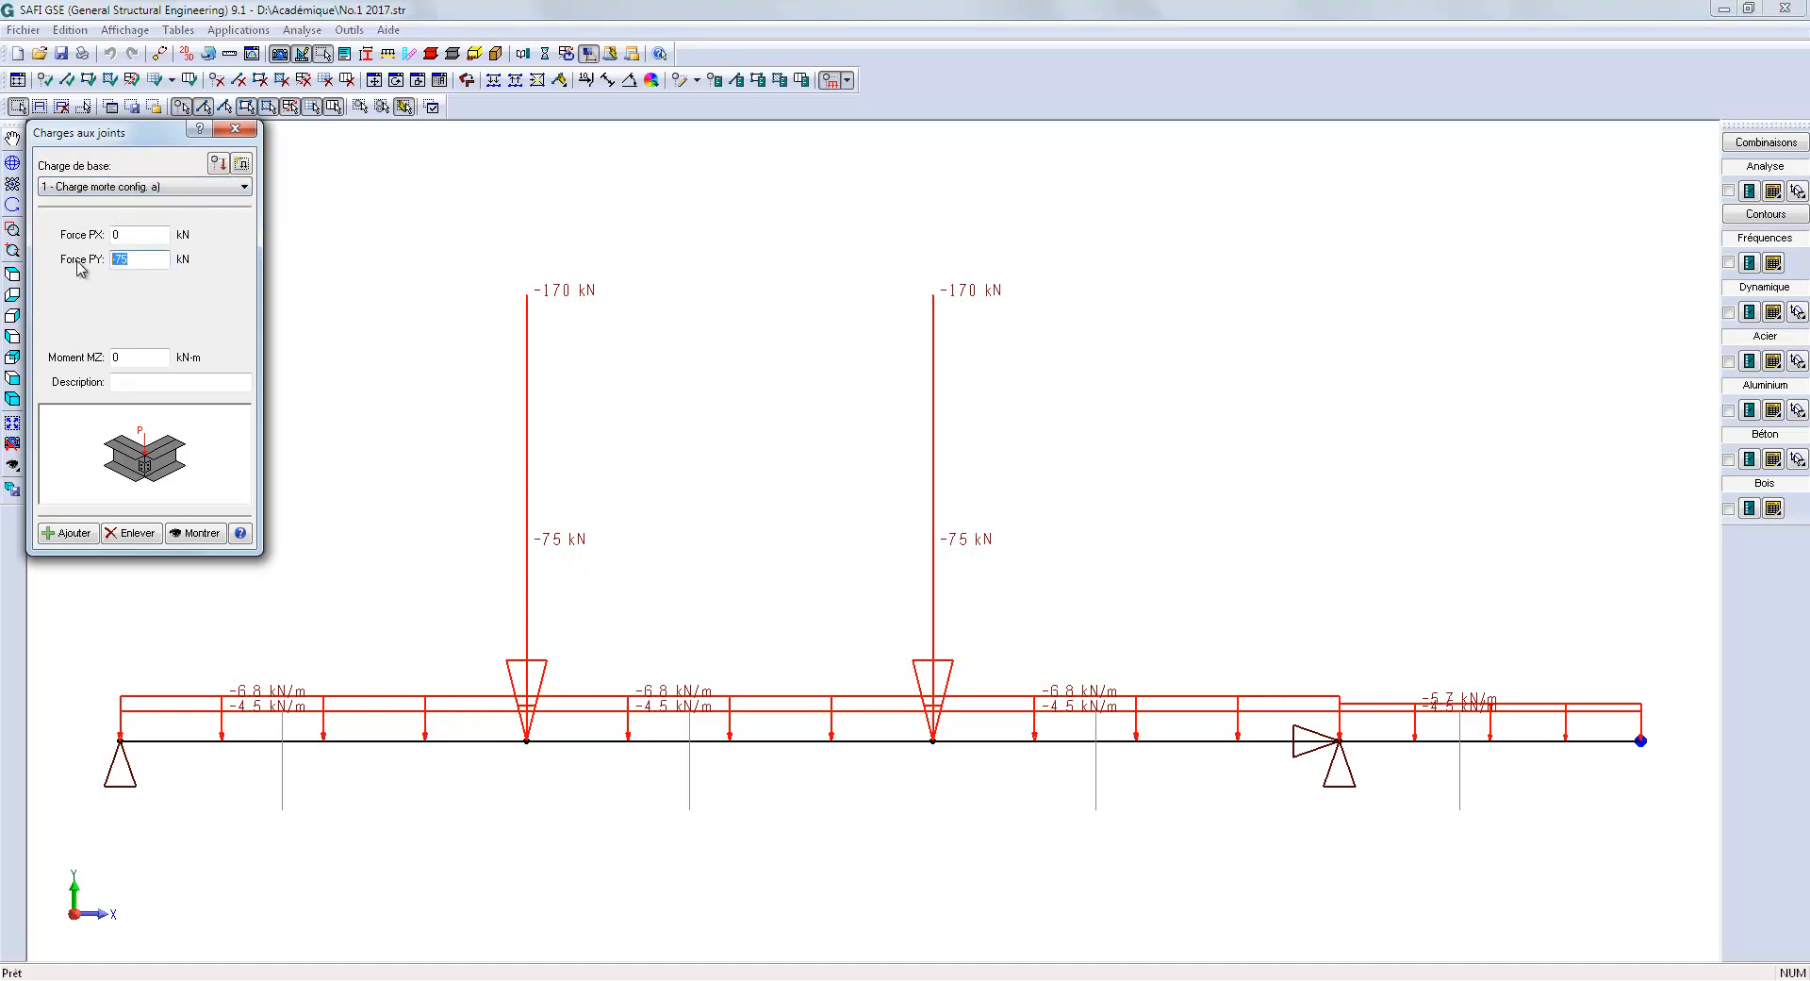
text(-170)
click(70, 532)
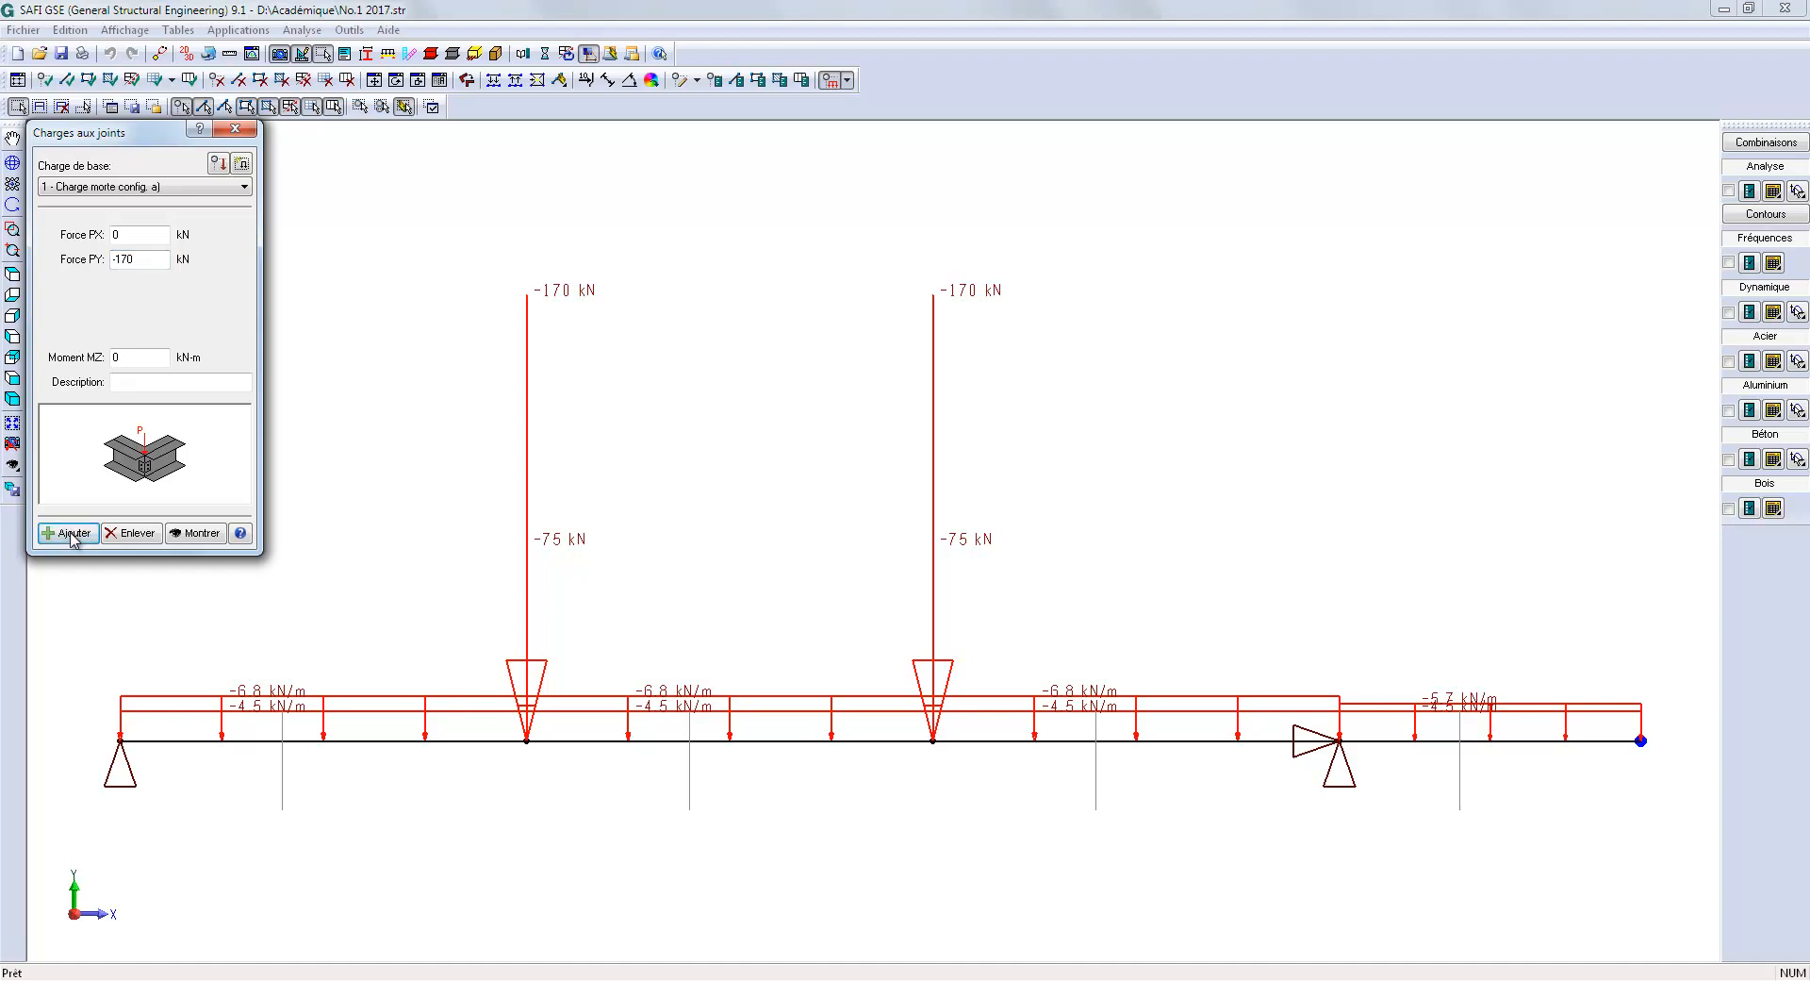
Step: Add the PY -170 kN load under 3 - Charge morte config. b) to the overhang's end joint and close the joint loads dialog
click(107, 185)
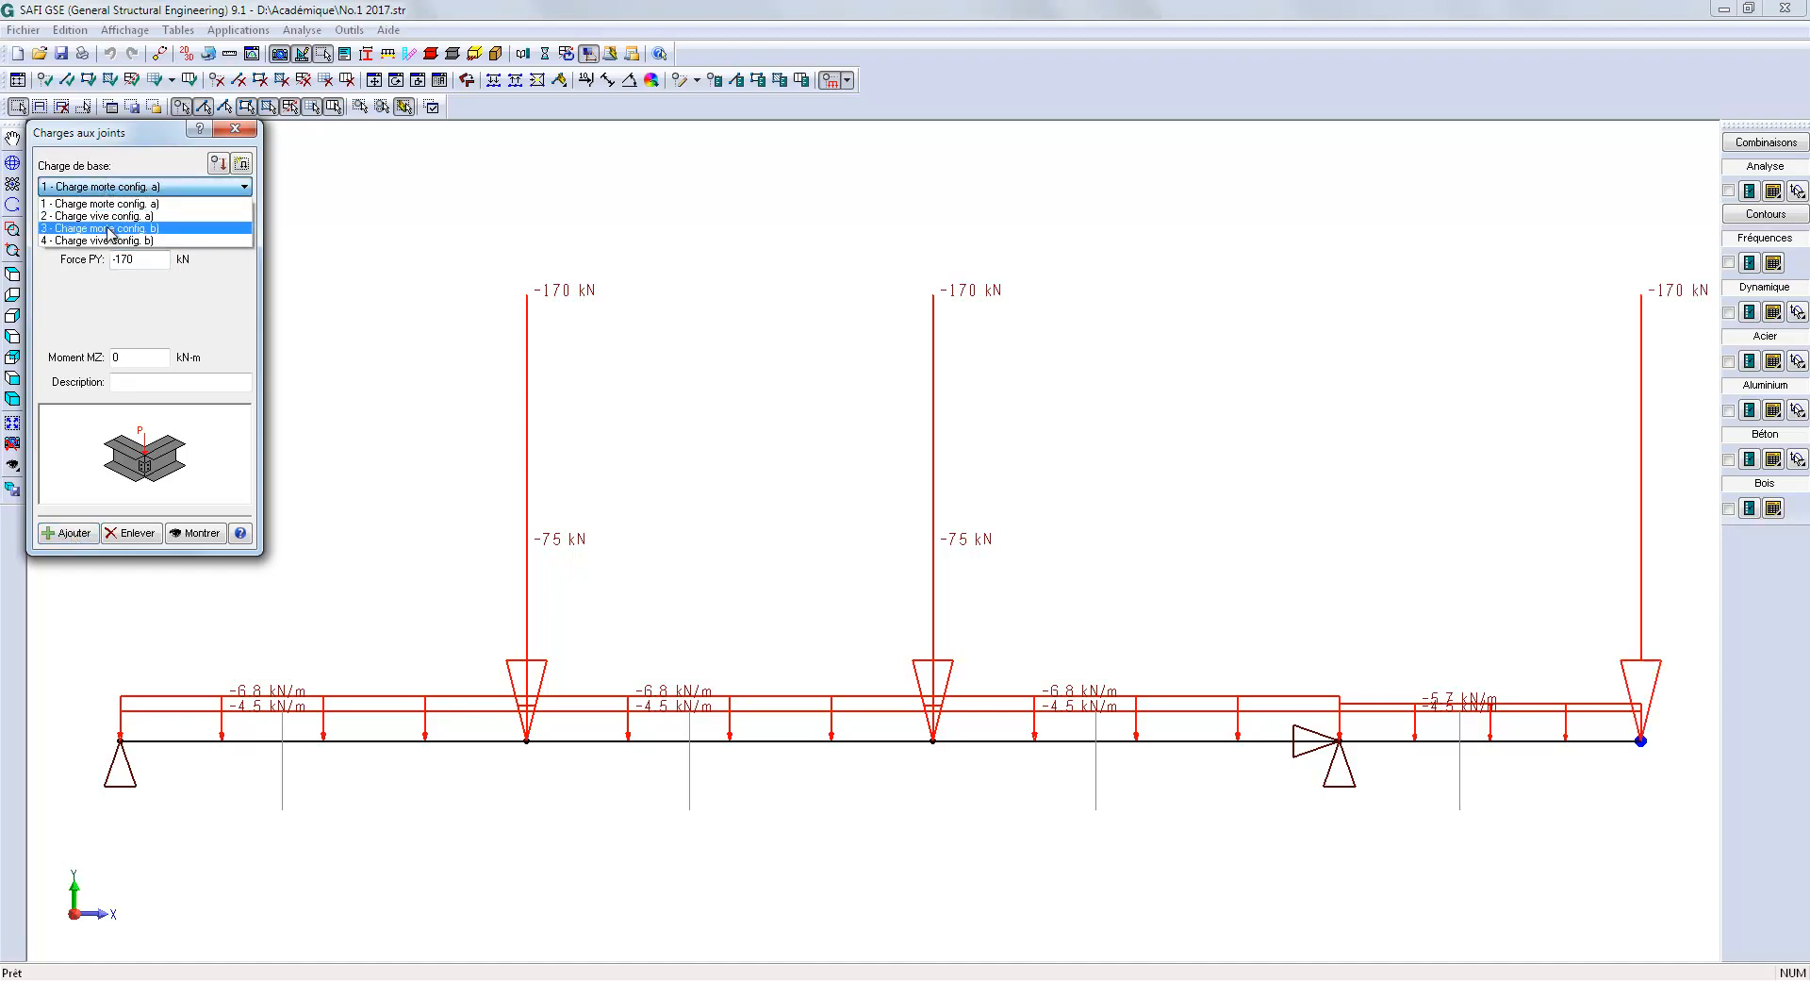
click(105, 227)
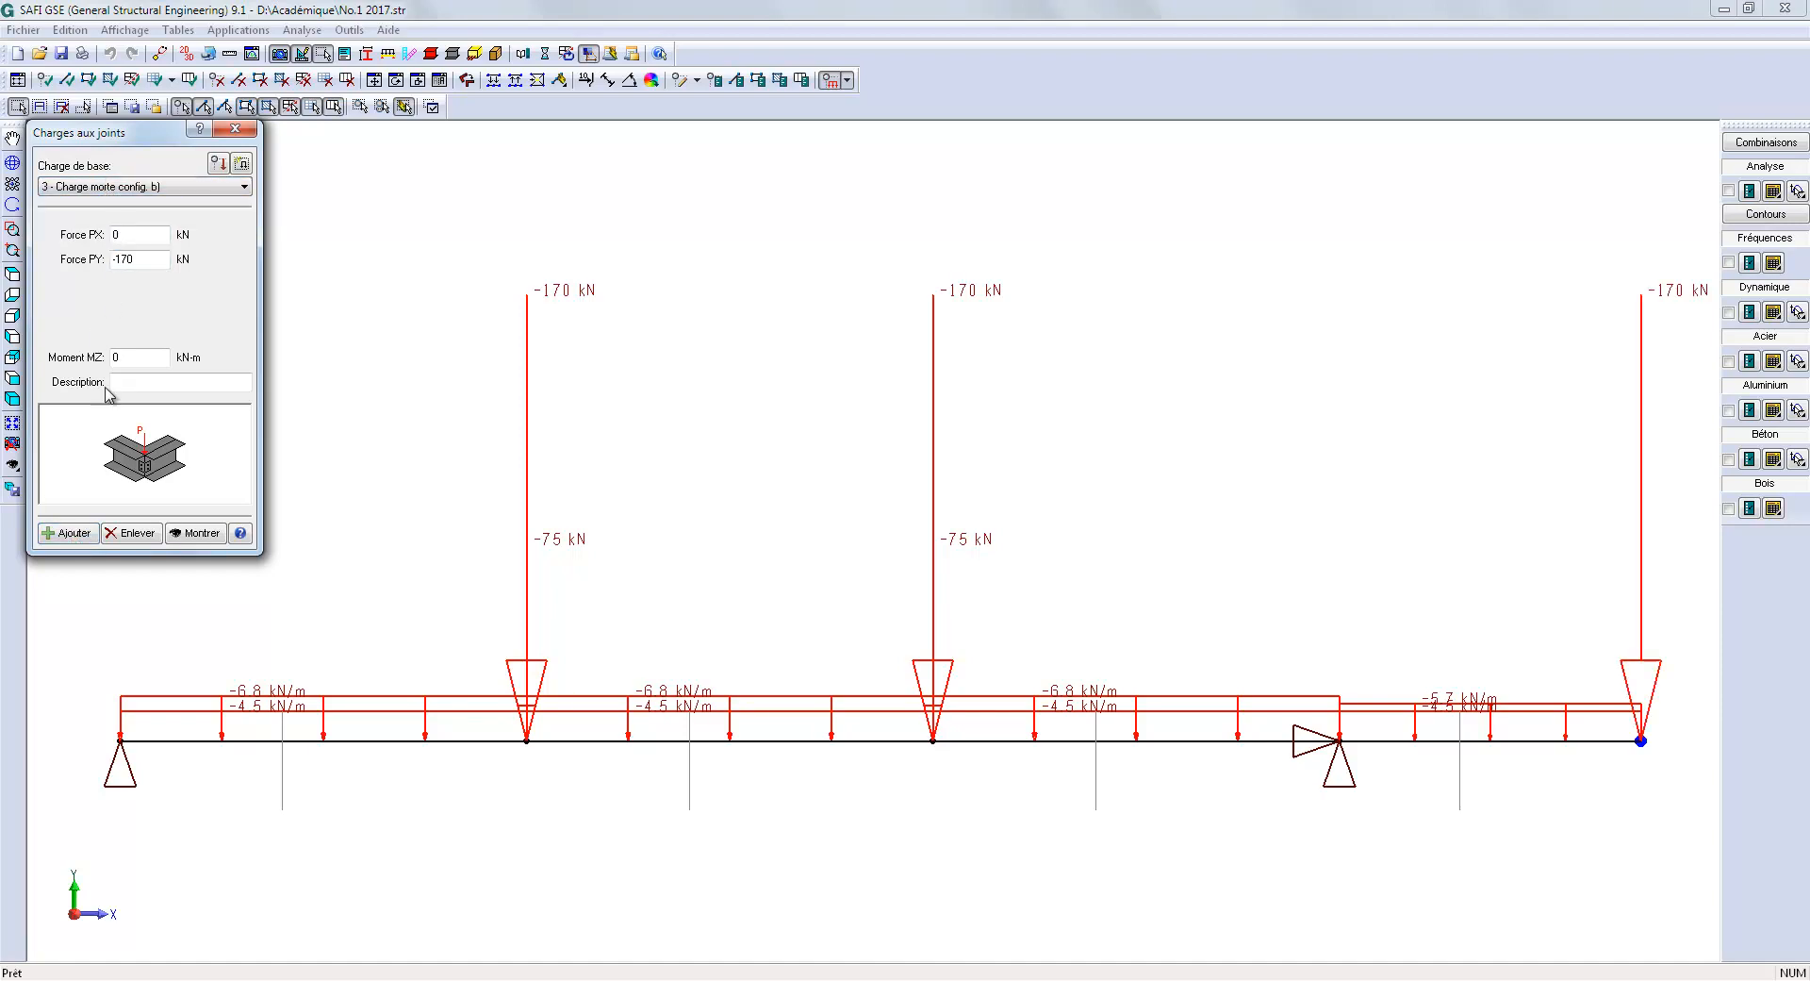
click(238, 130)
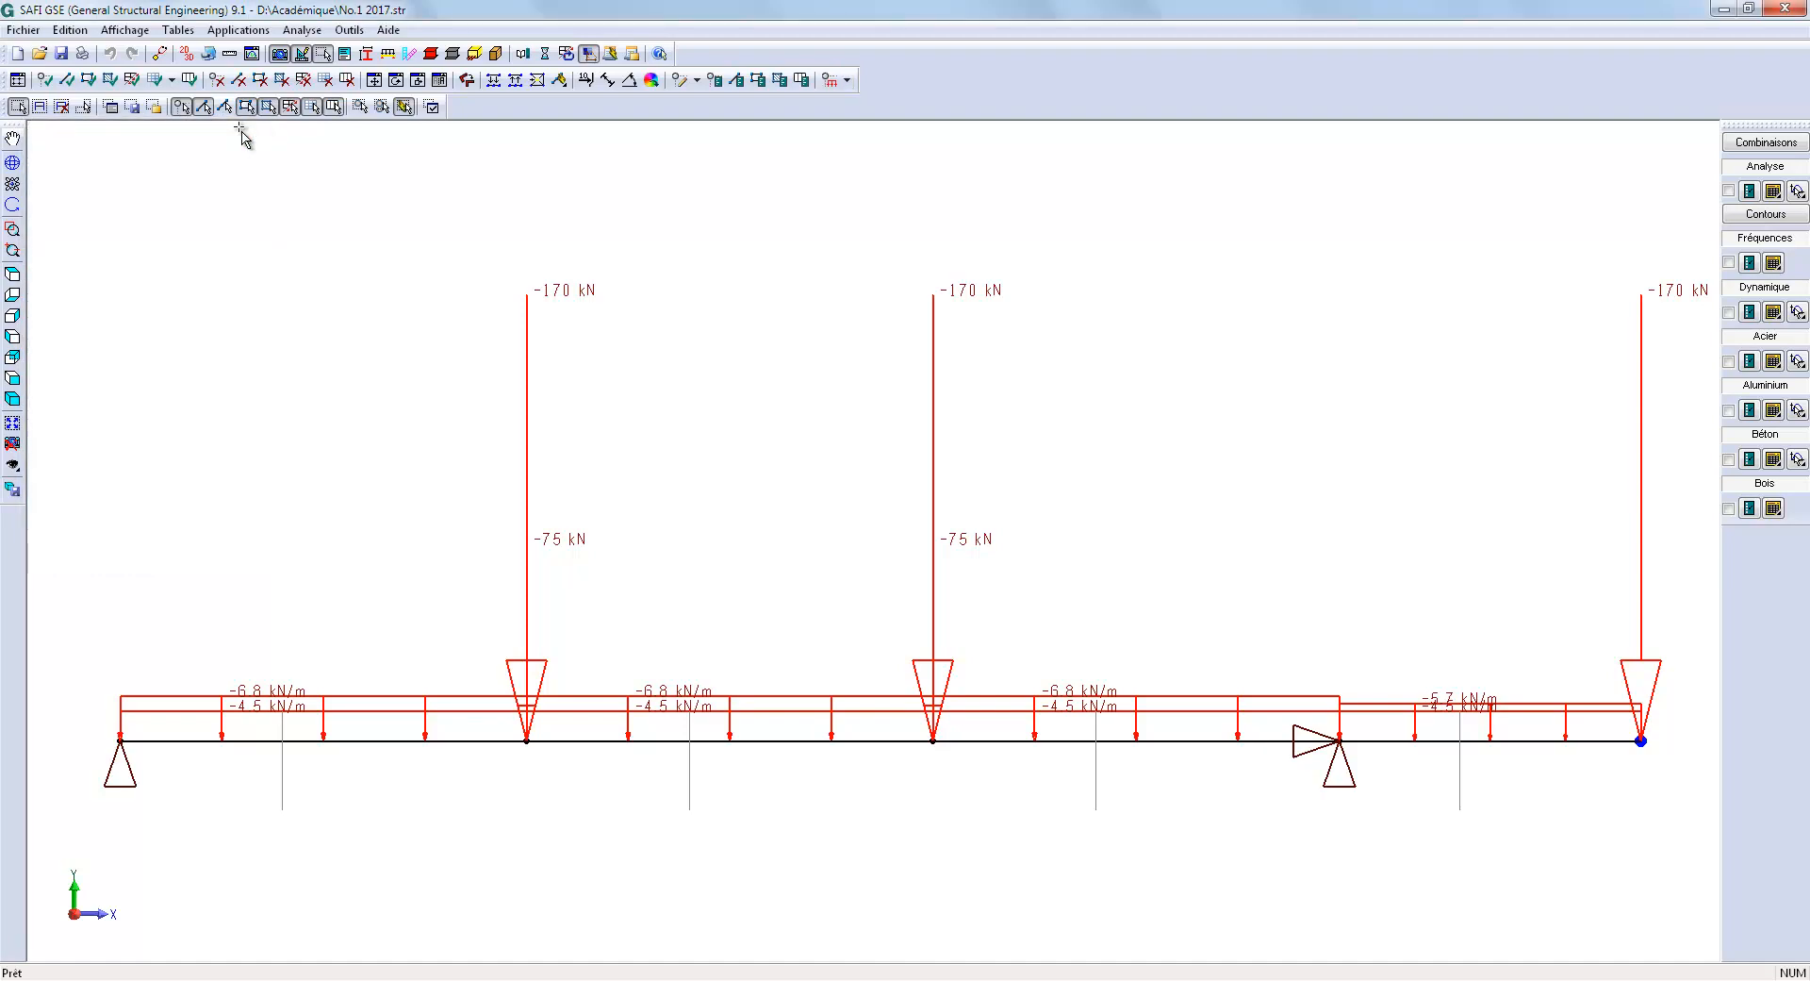
Step: Define the first load combination as 1.4D a), with a factor of 1.4 on 1 - Charge morte config. a)
click(831, 80)
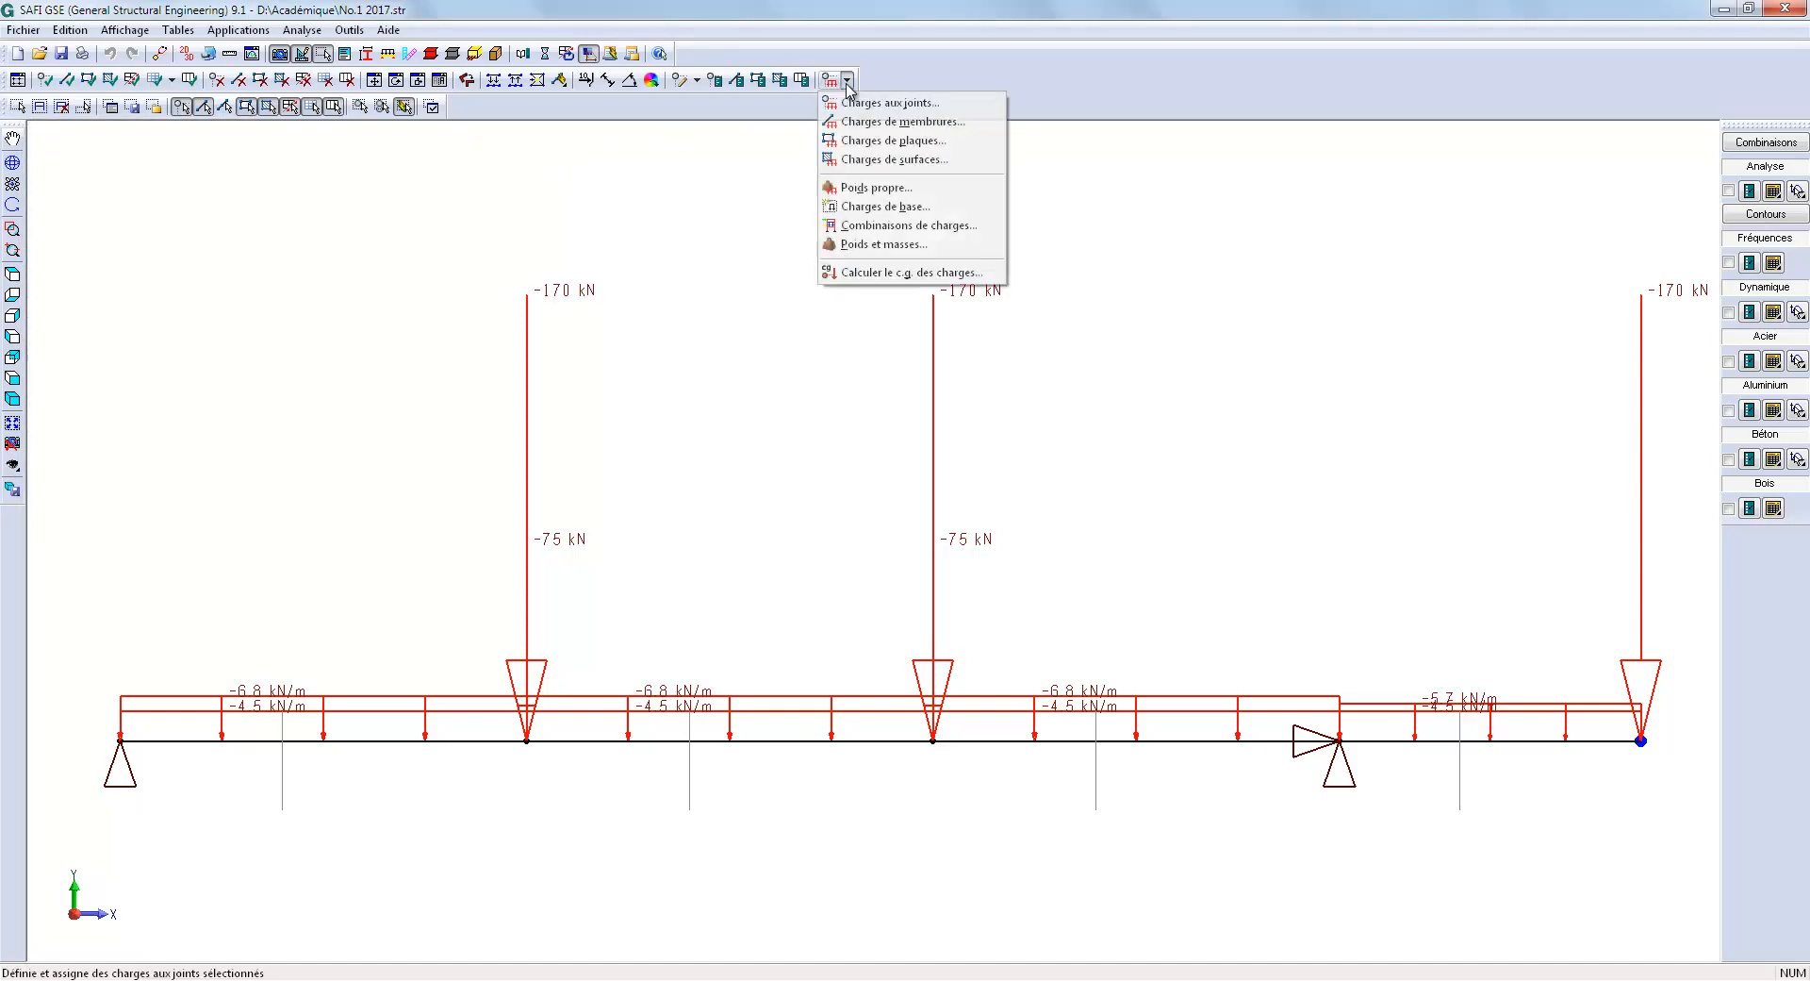
click(887, 226)
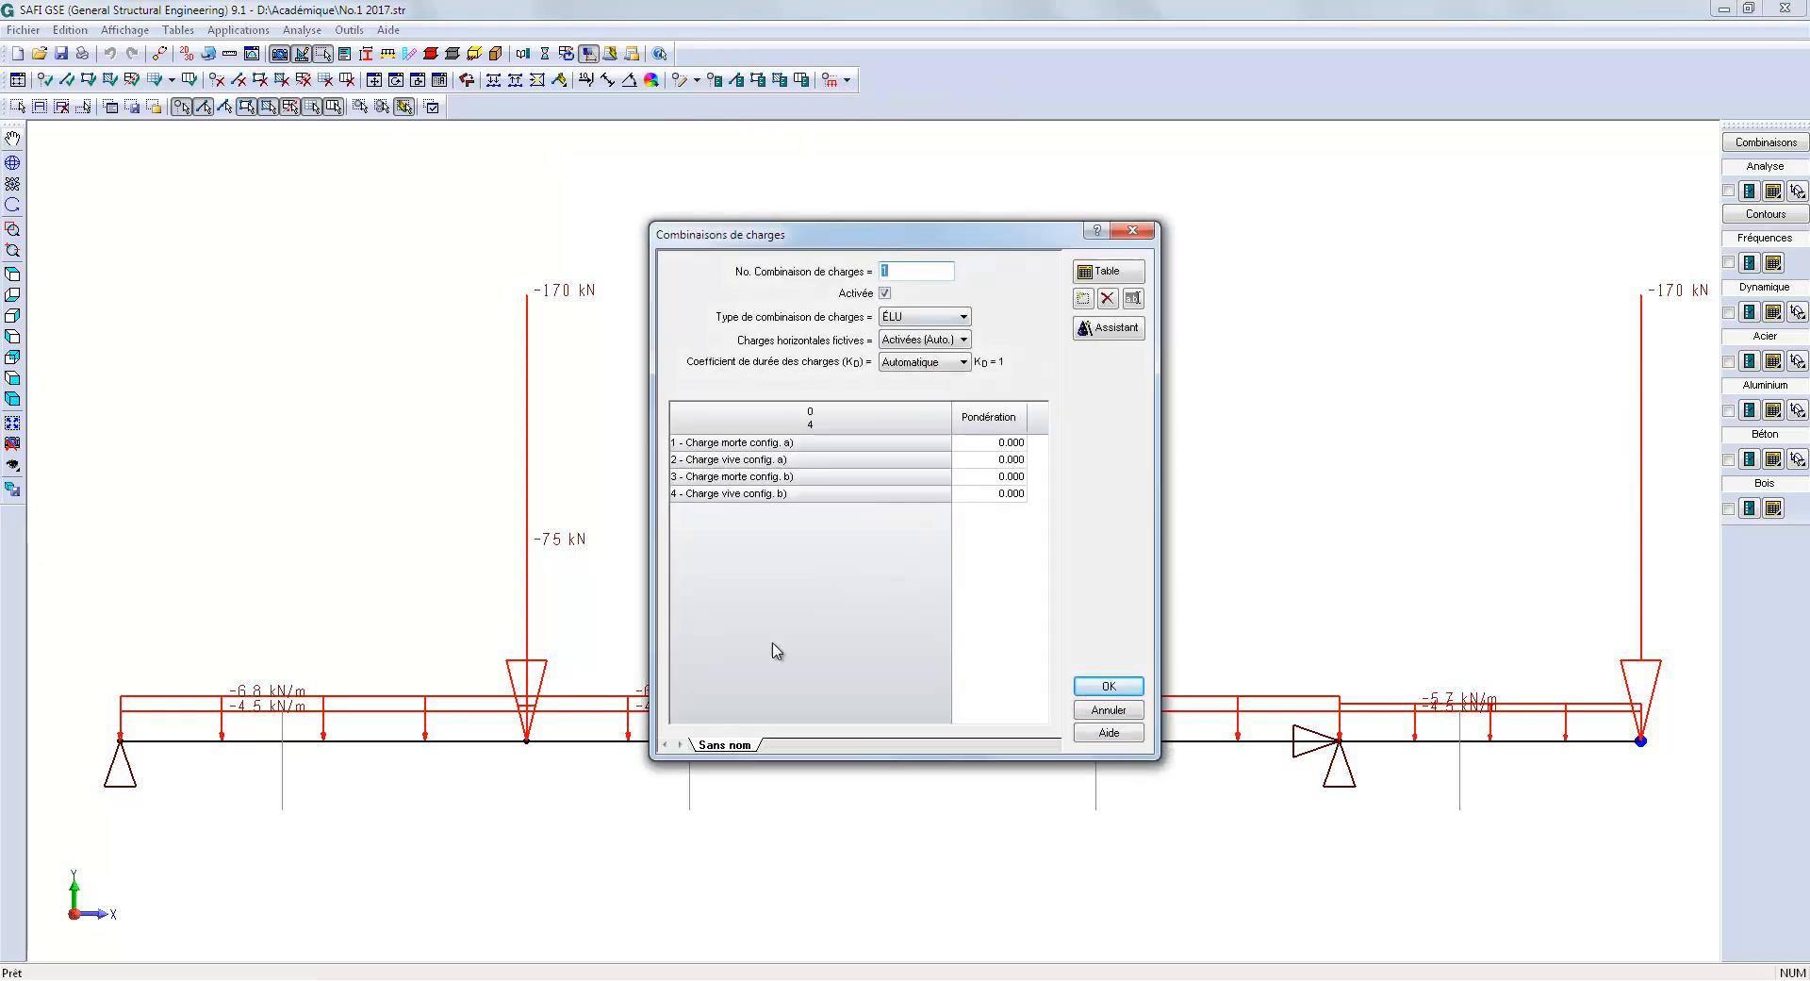
double_click(724, 745)
text(1.4D a))
click(1018, 490)
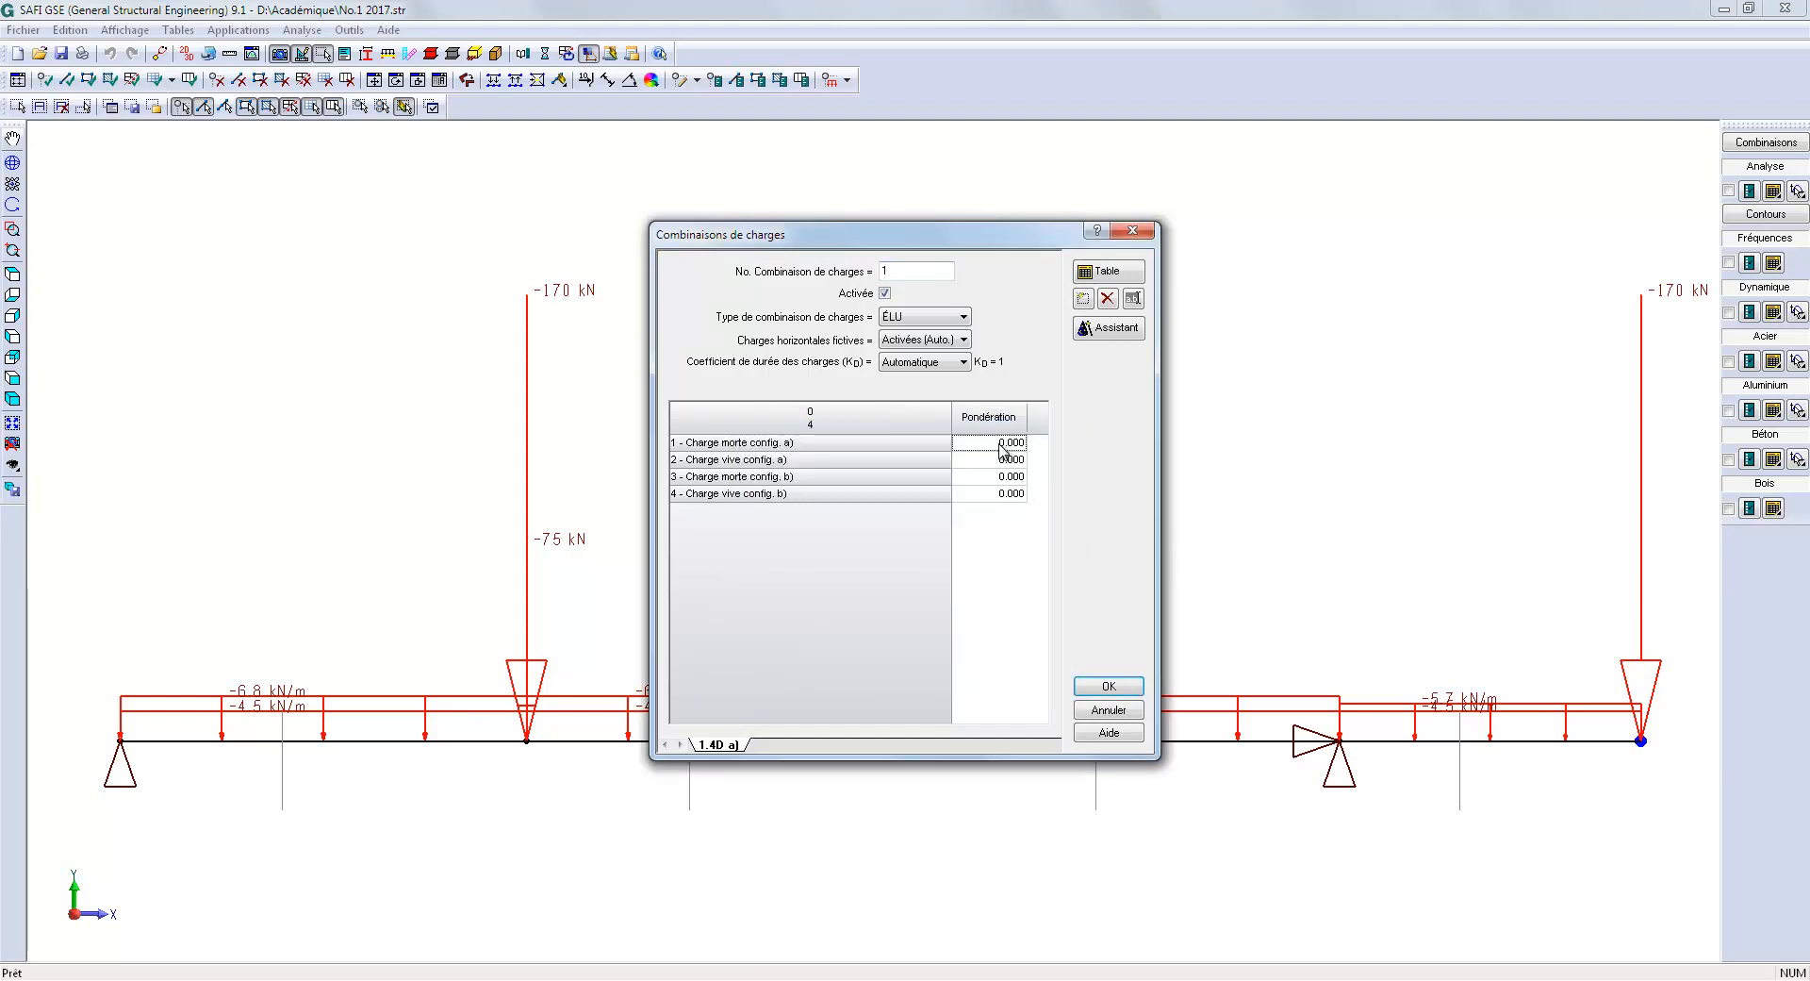
Step: Duplicate the 1.4D a) combination and name the copy 1.25D + 1.5L a)
click(1082, 297)
click(931, 541)
double_click(786, 745)
text(1.25D + 1.5L a))
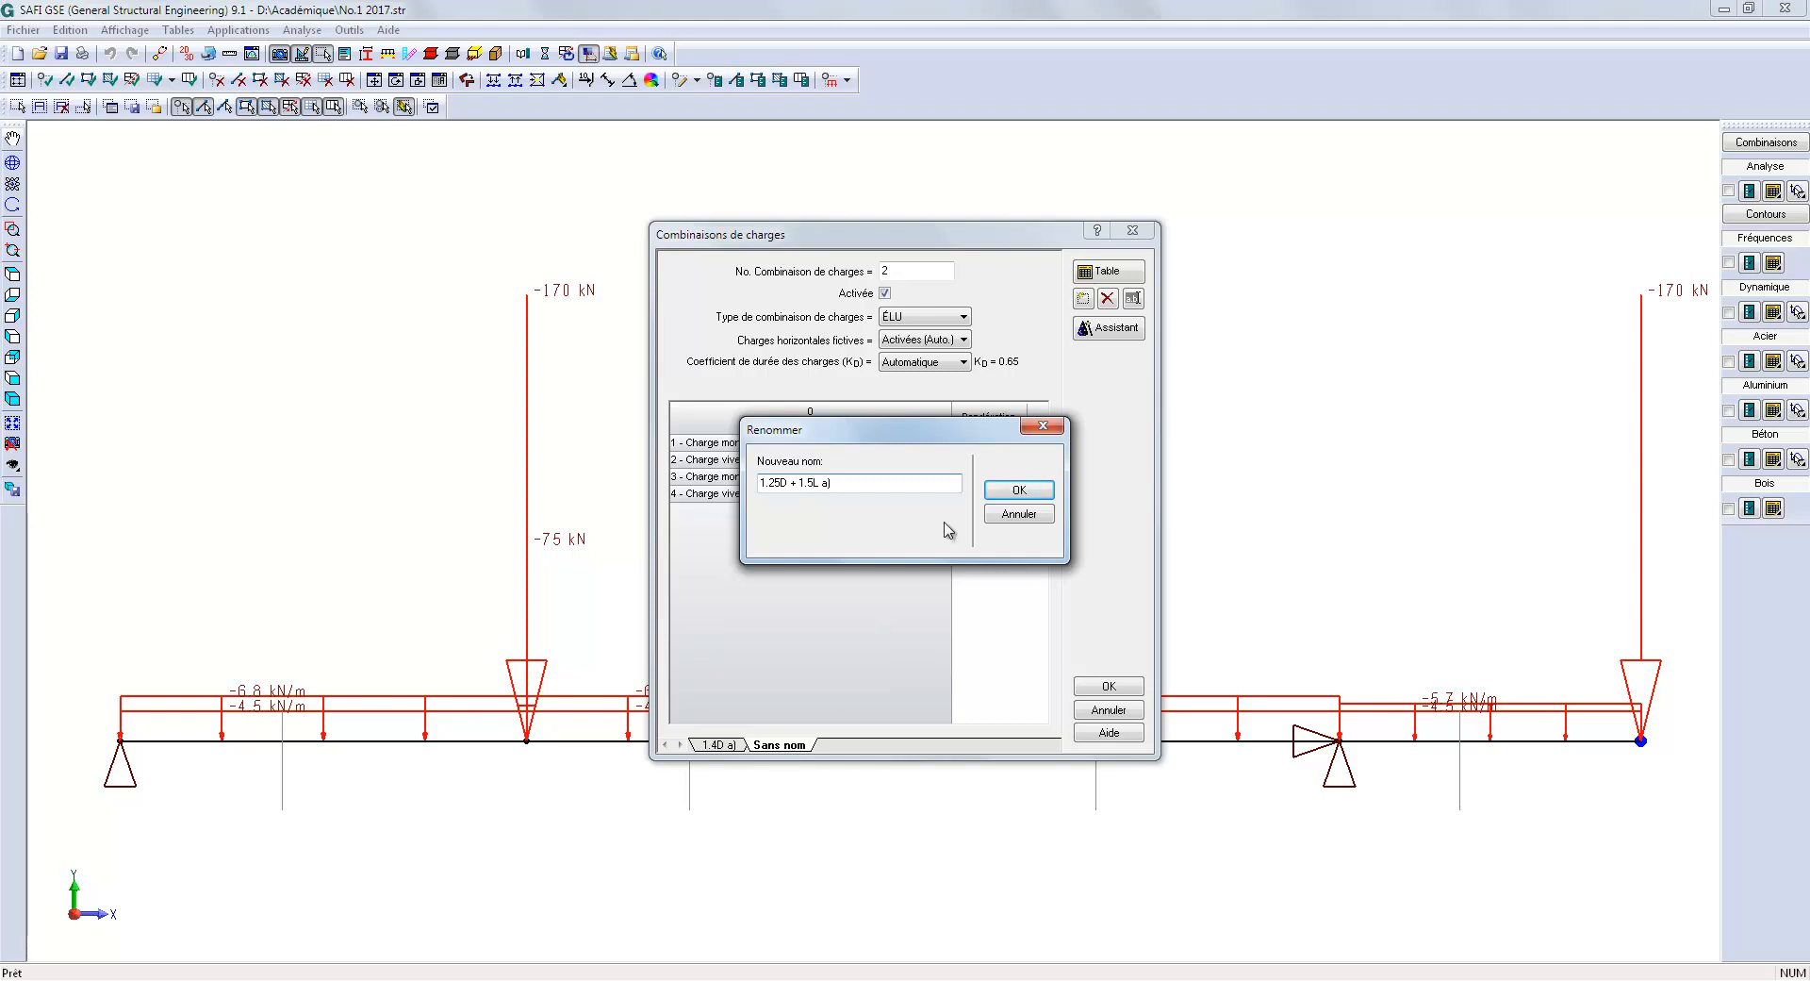
click(992, 485)
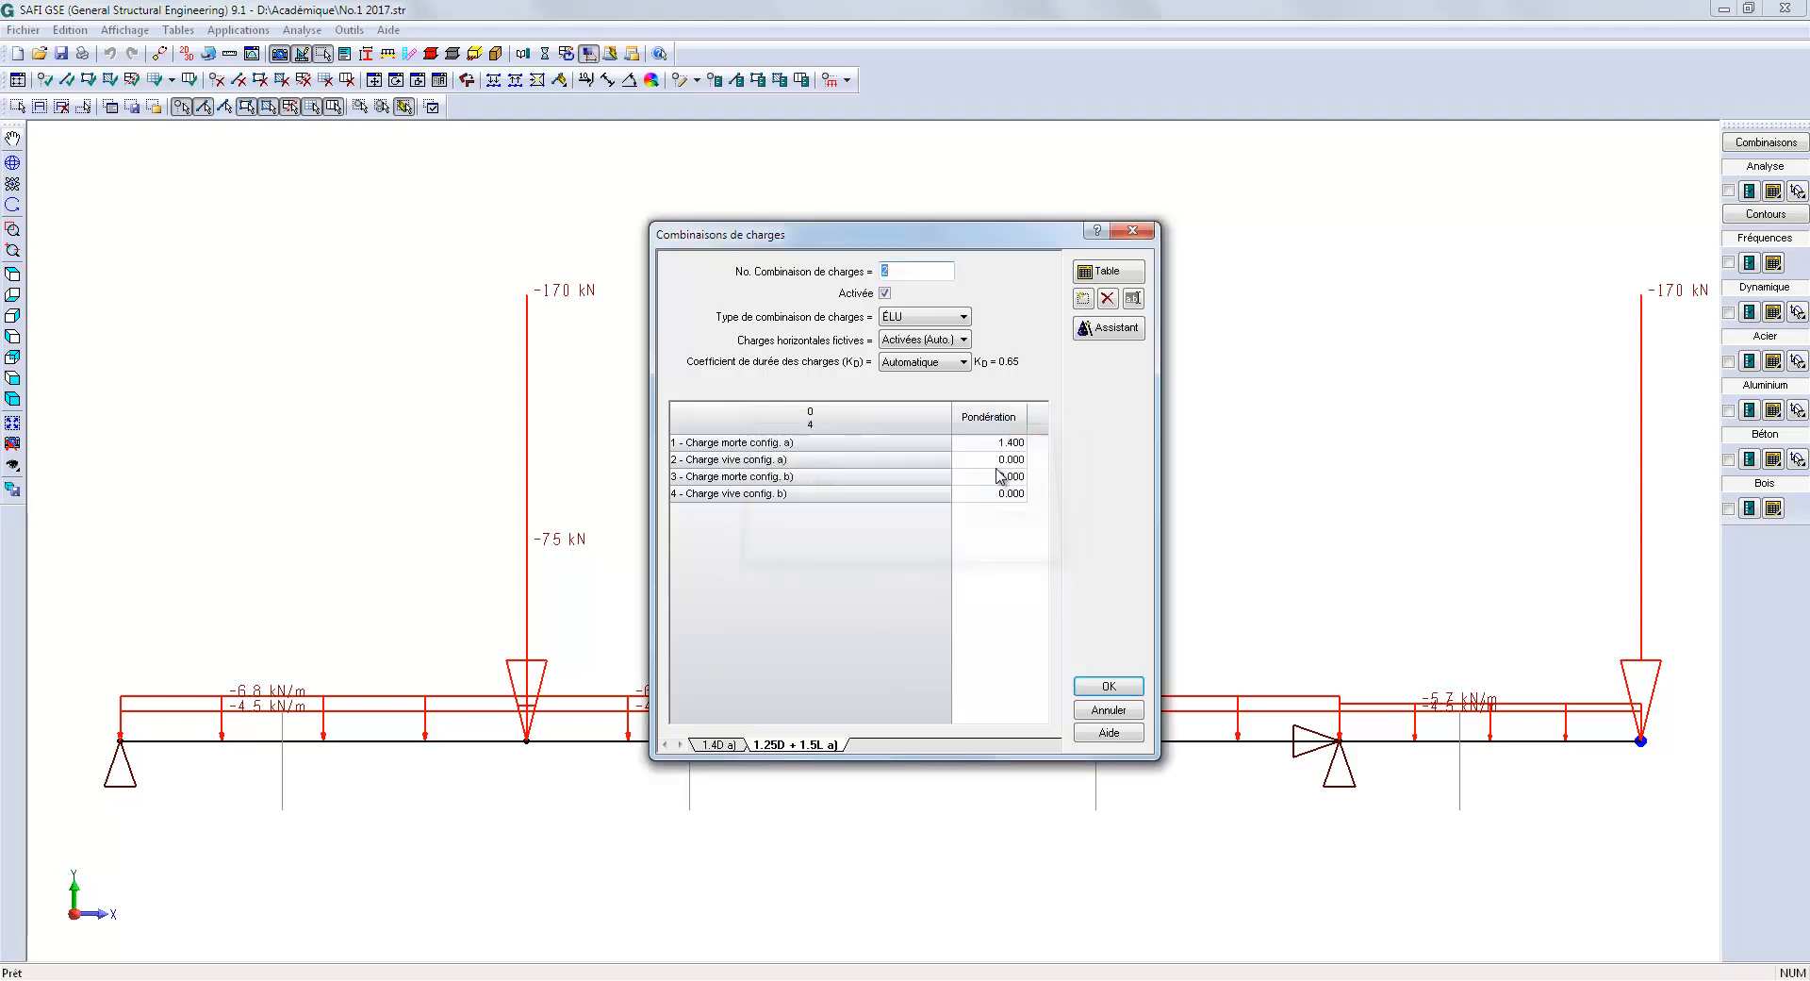
Step: Set the factors of 1.25D + 1.5L a) to 1.25 for Charge morte config. a) and 1.5 for Charge vive config. a)
click(990, 442)
text(1.25)
click(1013, 461)
text(1.5)
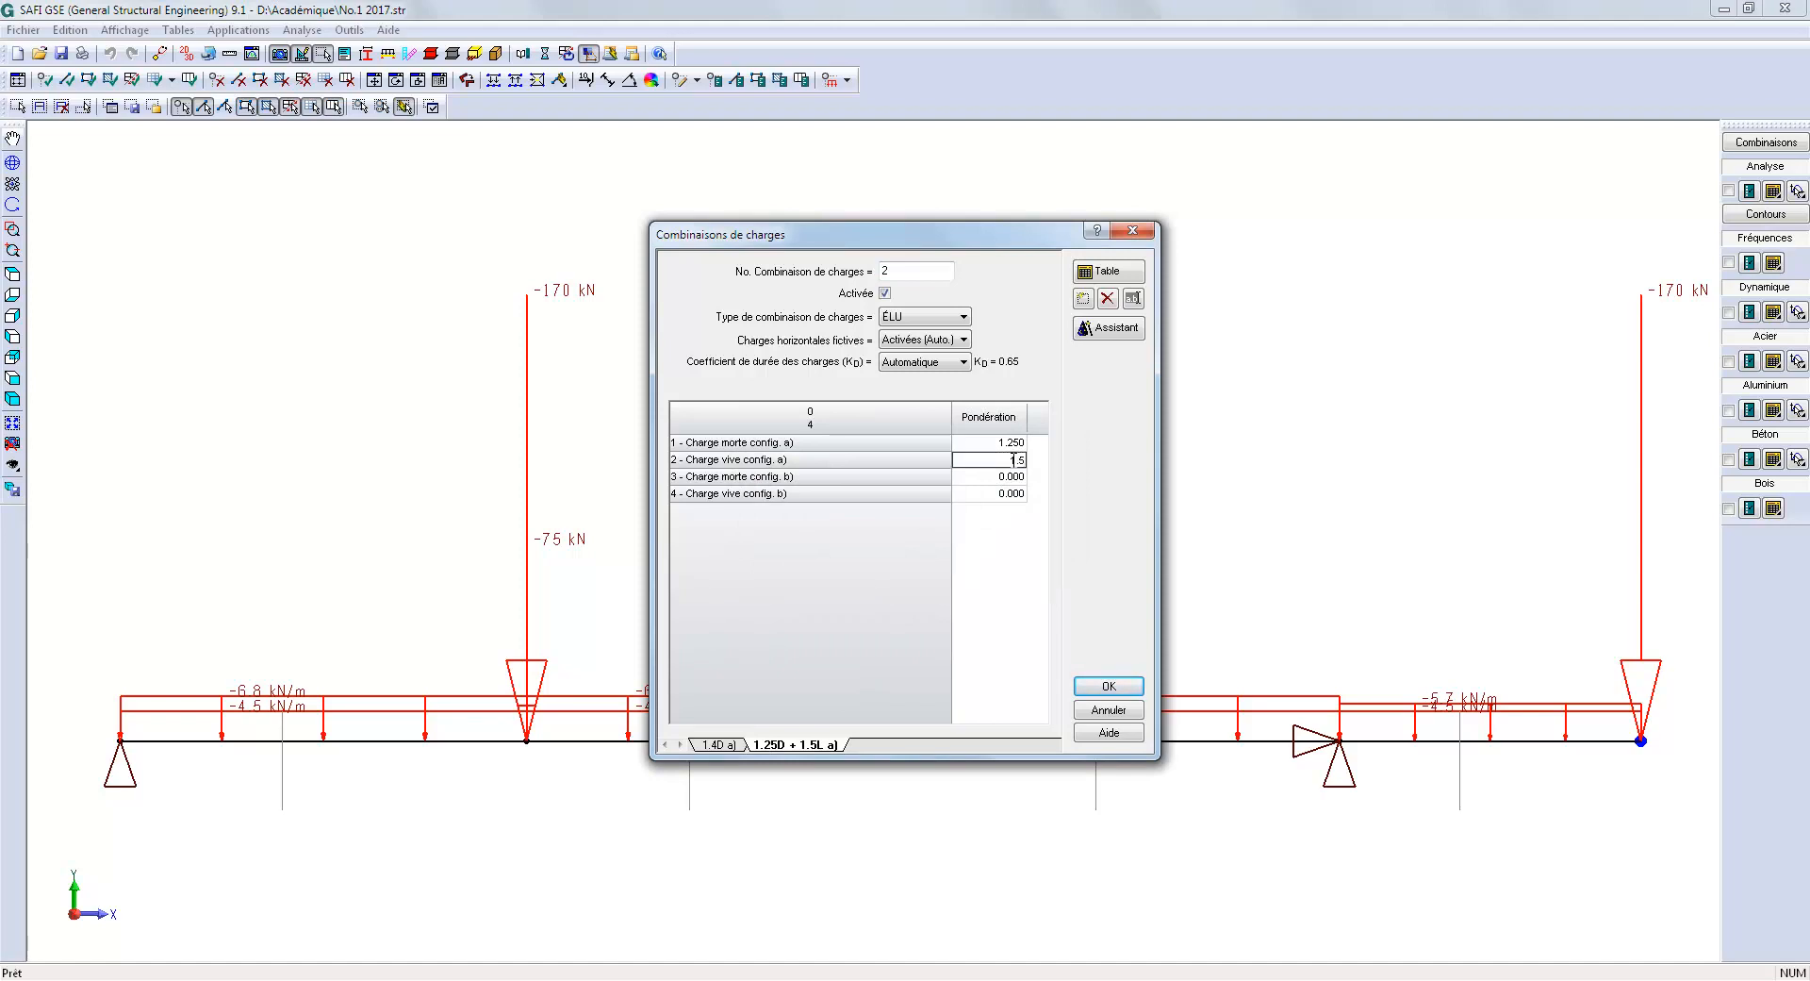
key(Return)
Step: Duplicate the 1.25D + 1.5L a) combination and name the copy 1.25D + 1L
click(1084, 300)
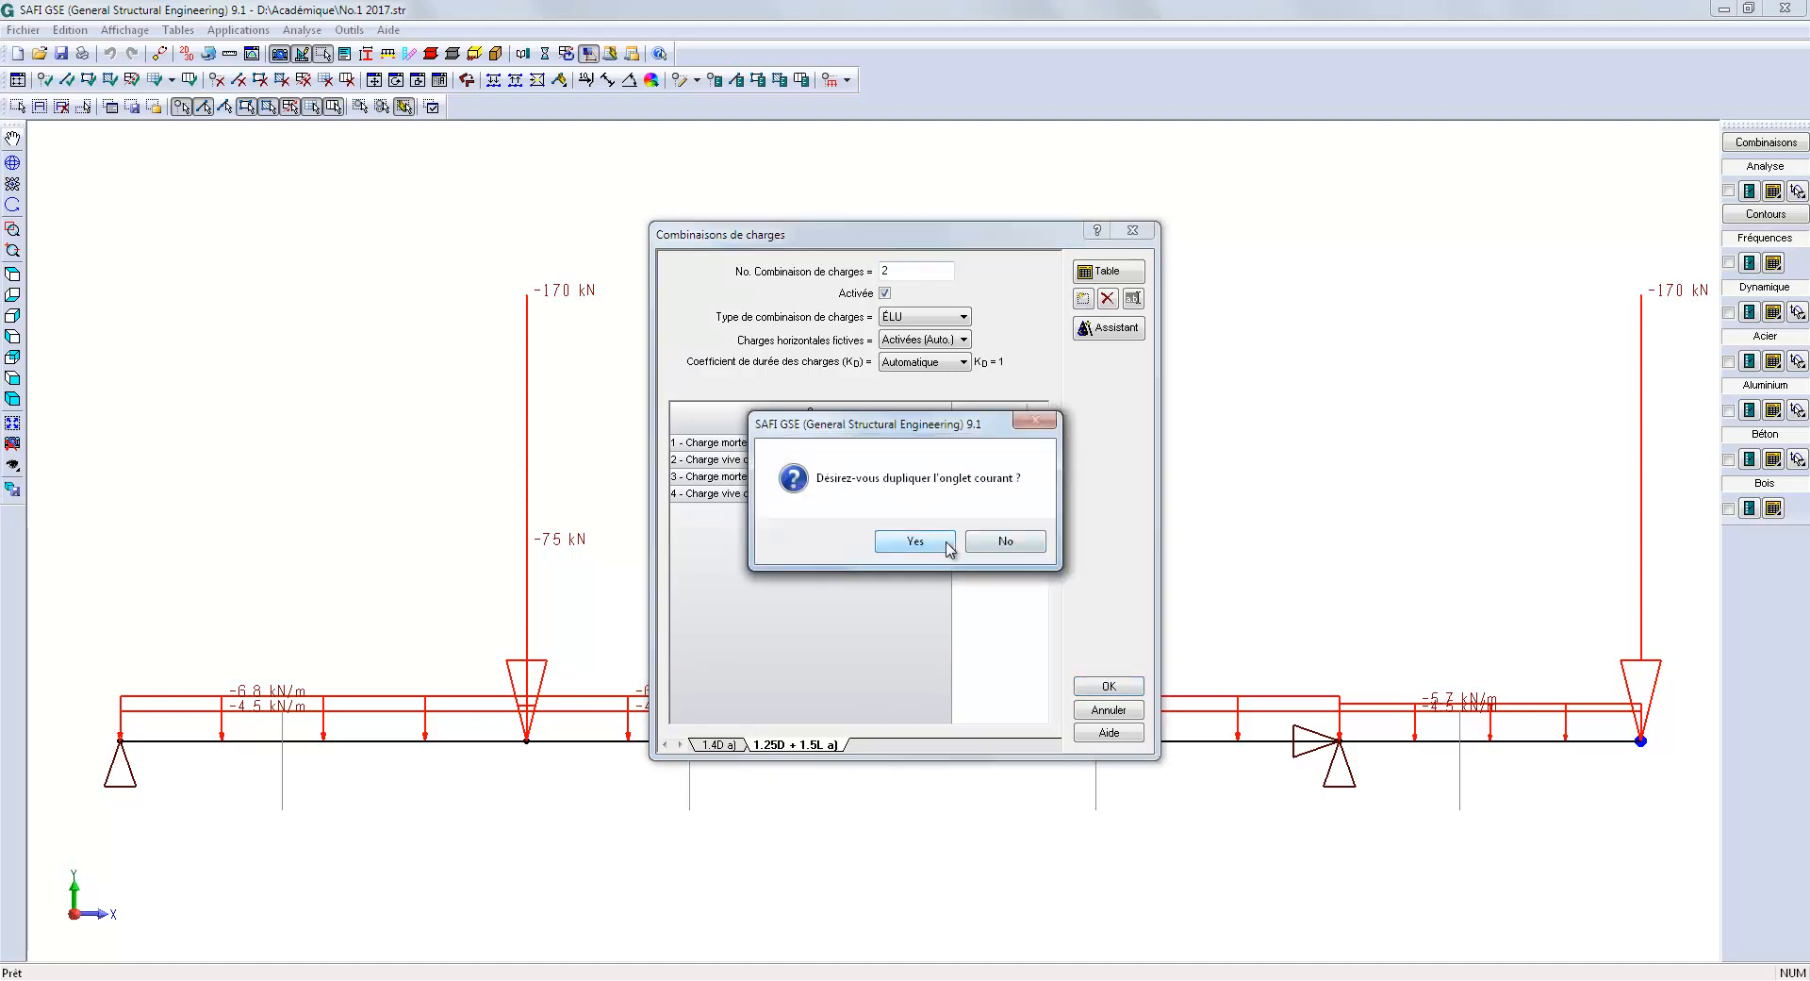
click(946, 546)
double_click(899, 748)
text(1.25D +)
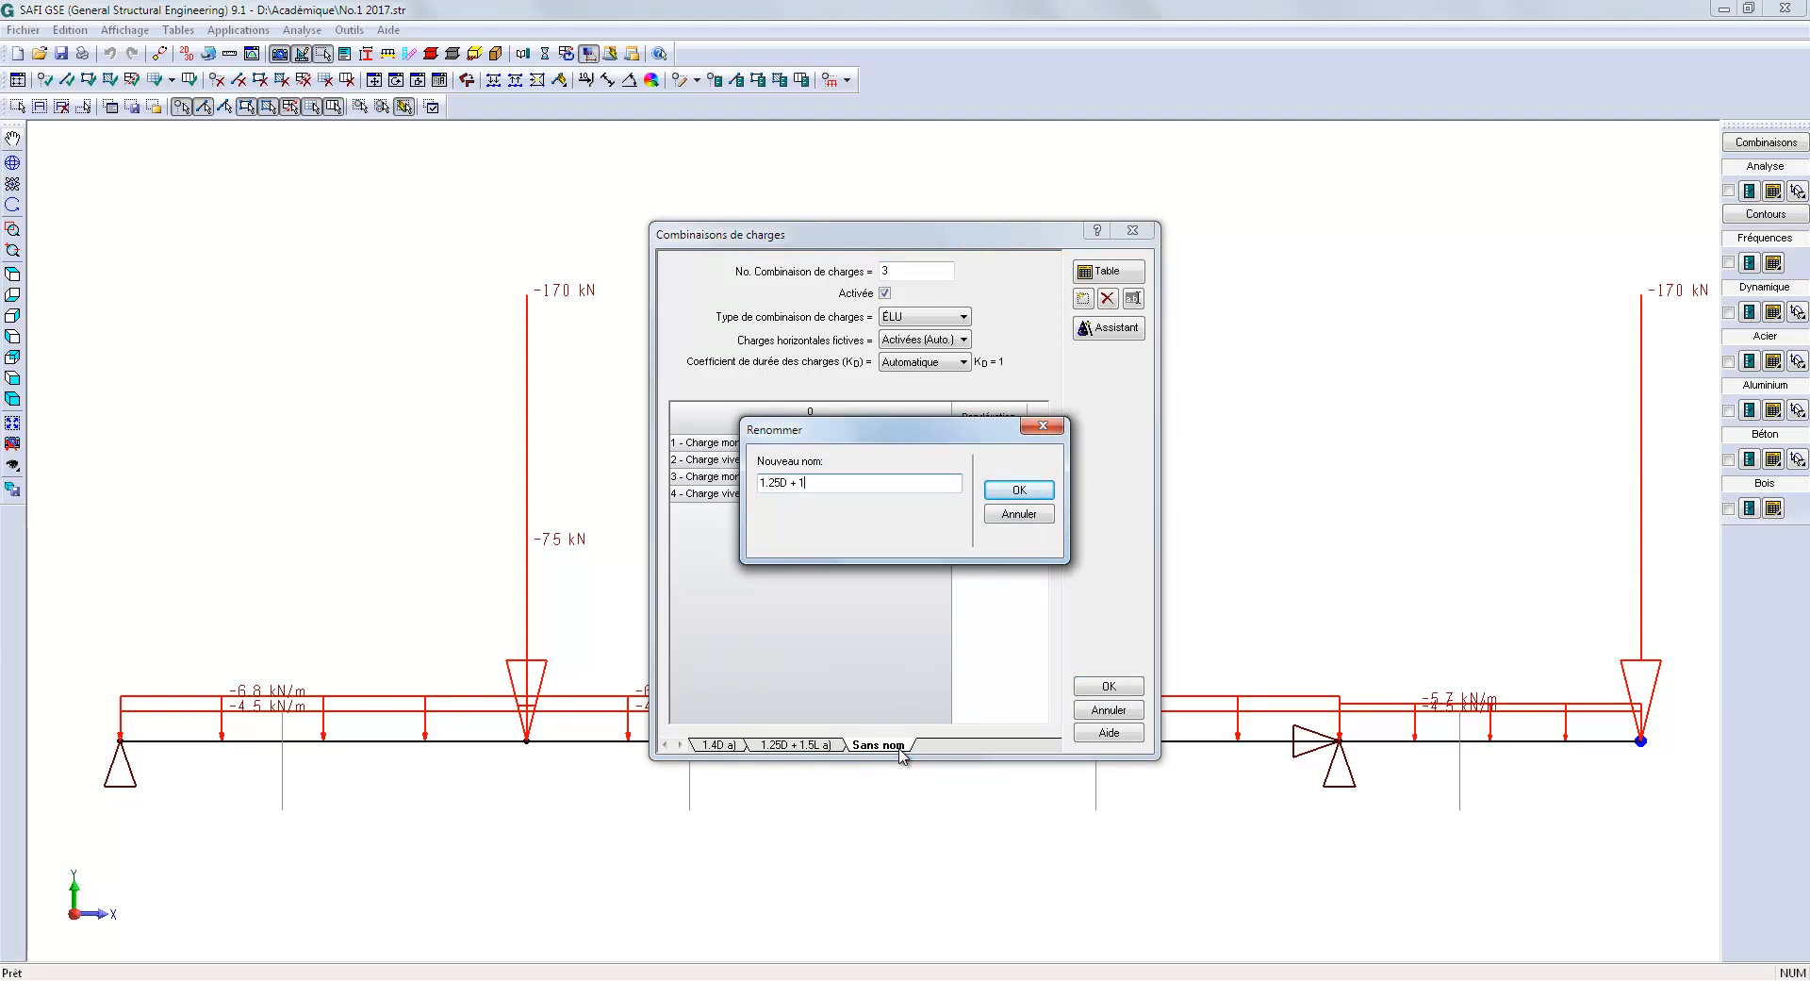
text( 1L)
click(1018, 490)
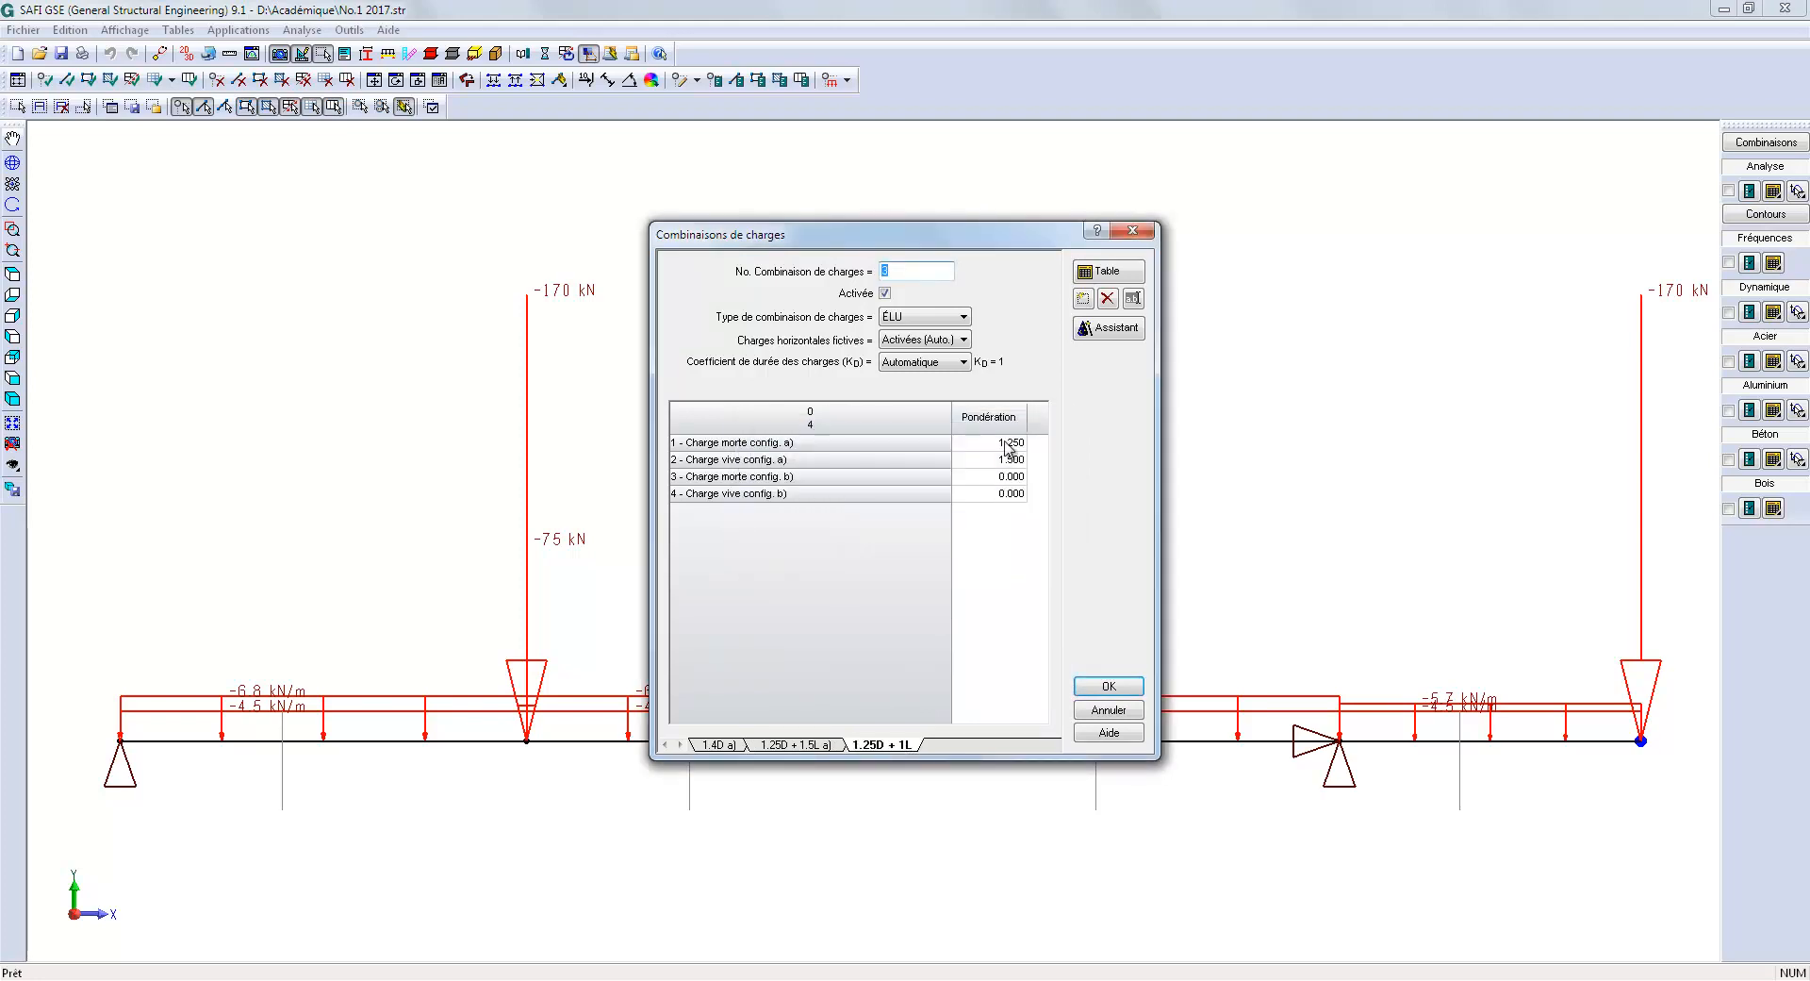
Step: Set the Charge vive config. a) factor of combination 3 to 1 and rename the combination 1.25D + 1L a)
click(1010, 460)
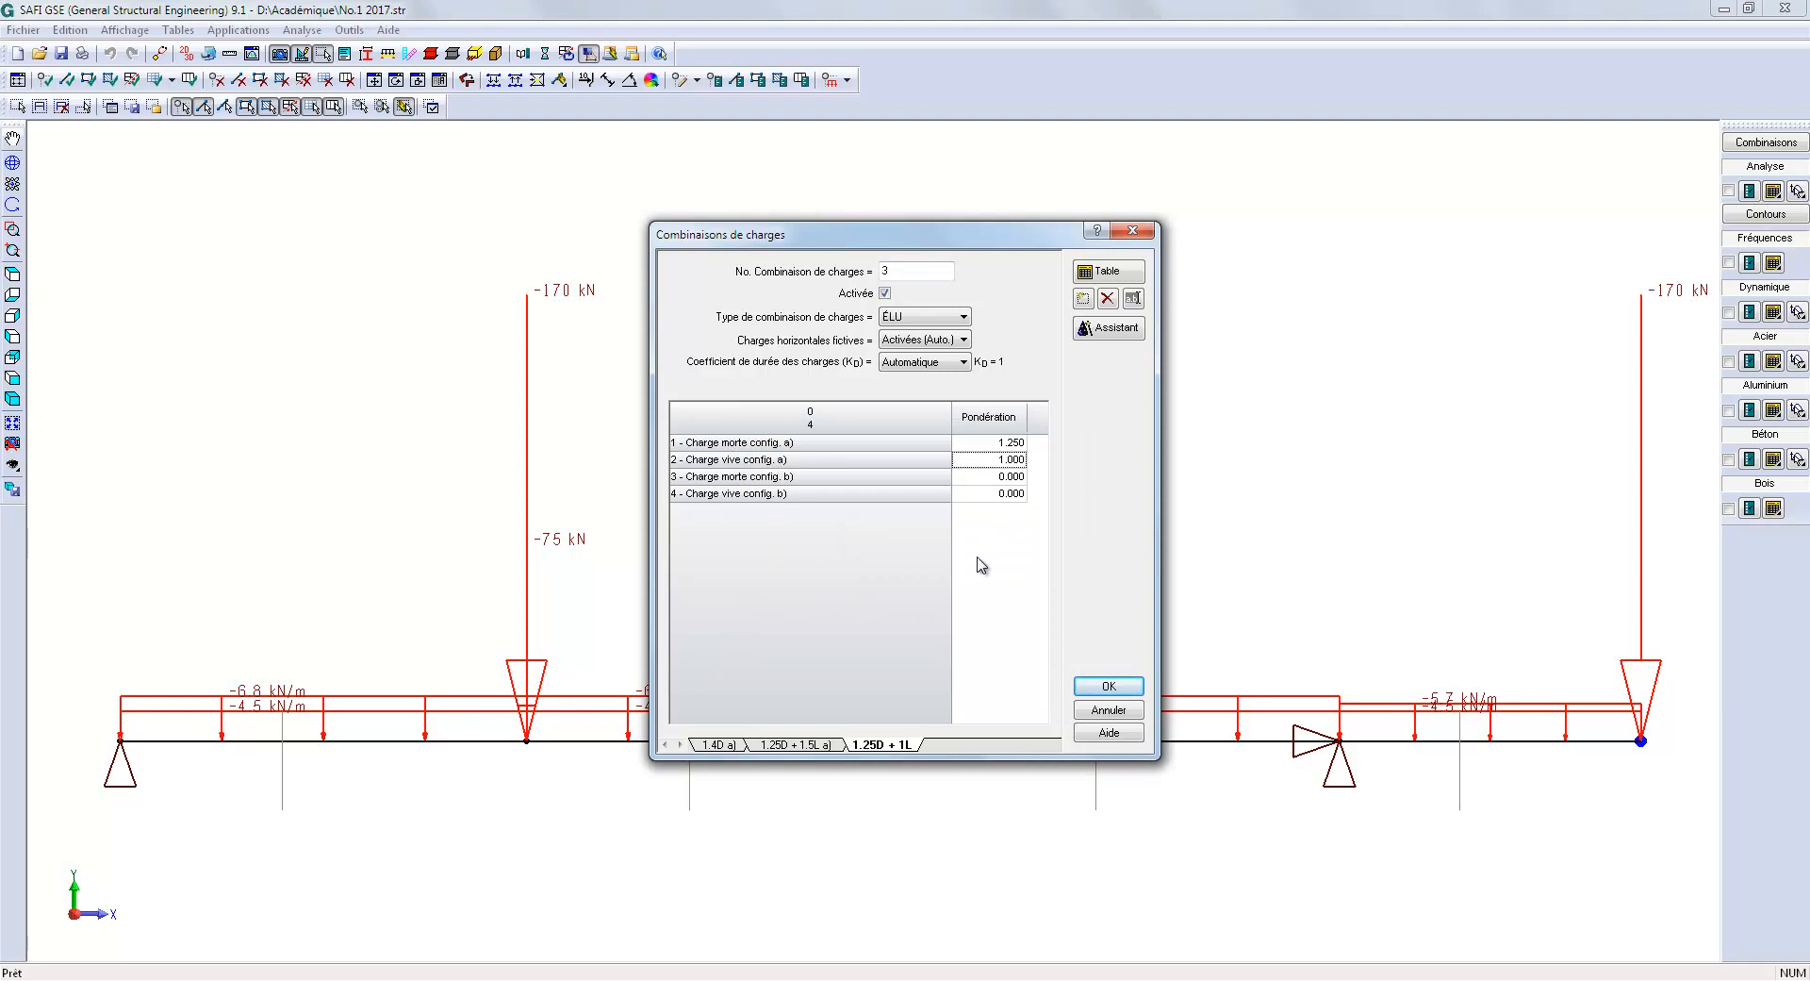
double_click(896, 745)
click(871, 483)
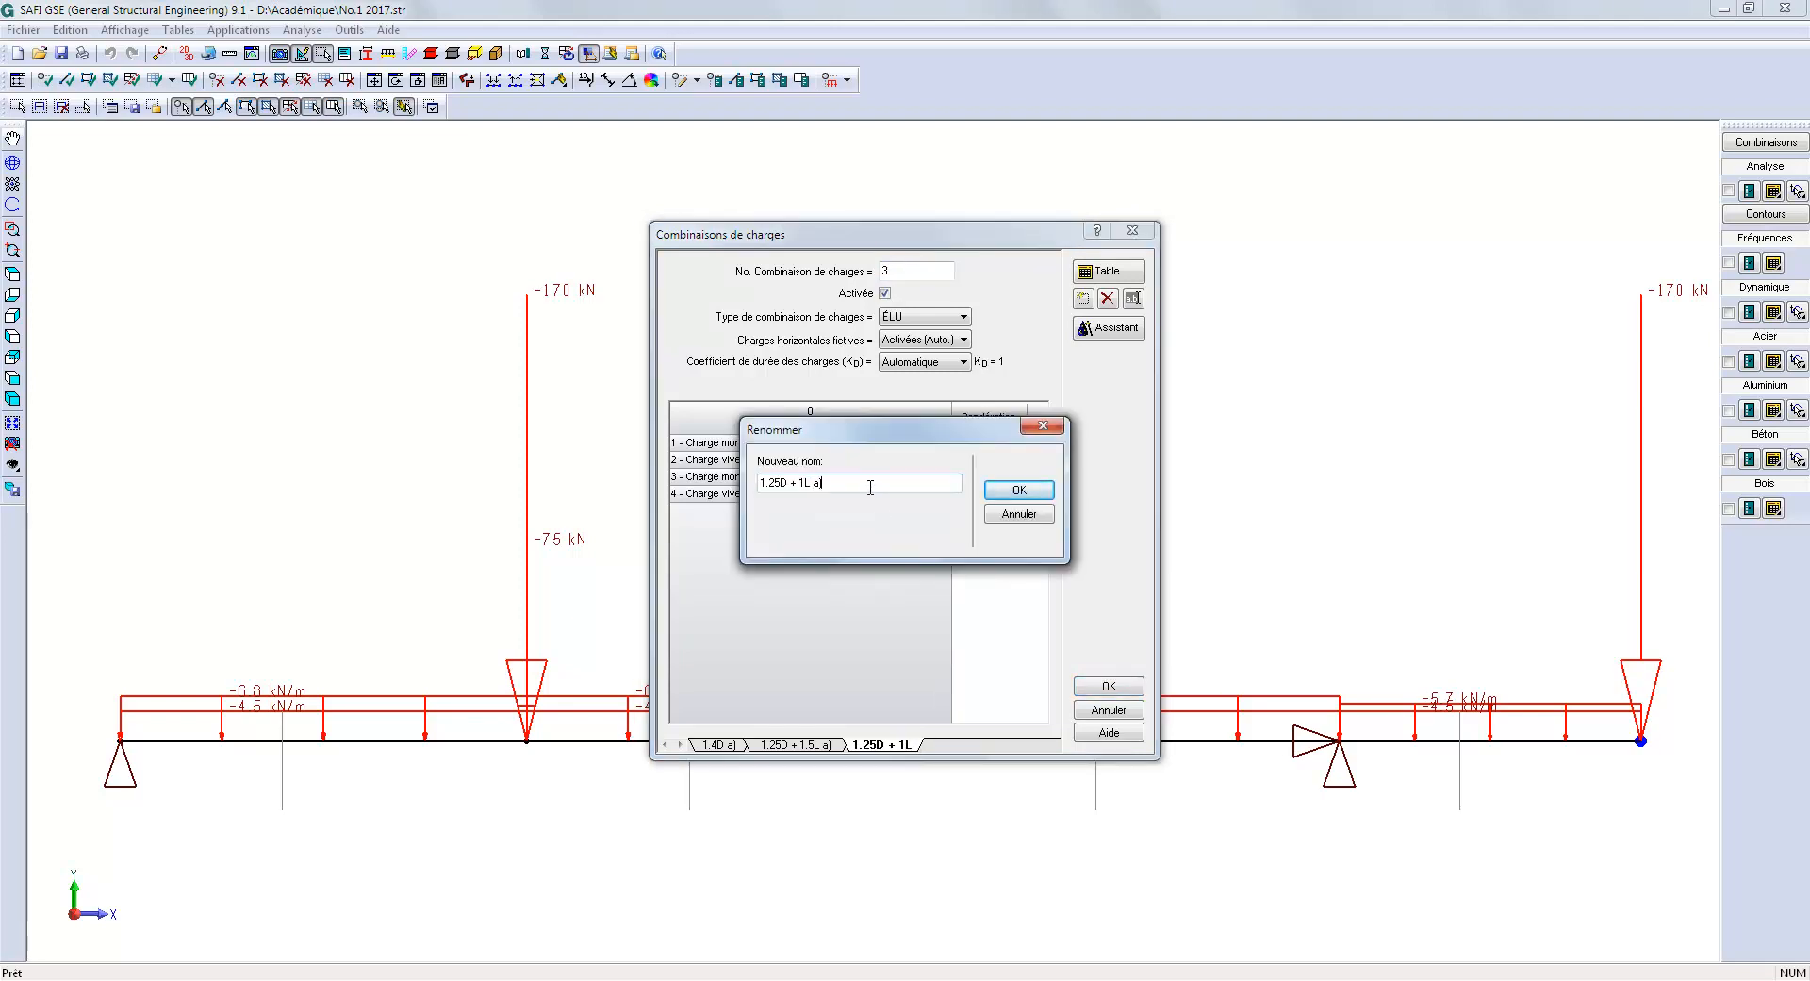
click(1019, 489)
Step: Duplicate the 1.25D + 1L a) combination and name the copy 1.25D + 1.5L b)
click(1083, 298)
click(914, 541)
double_click(961, 744)
text(1.25D +)
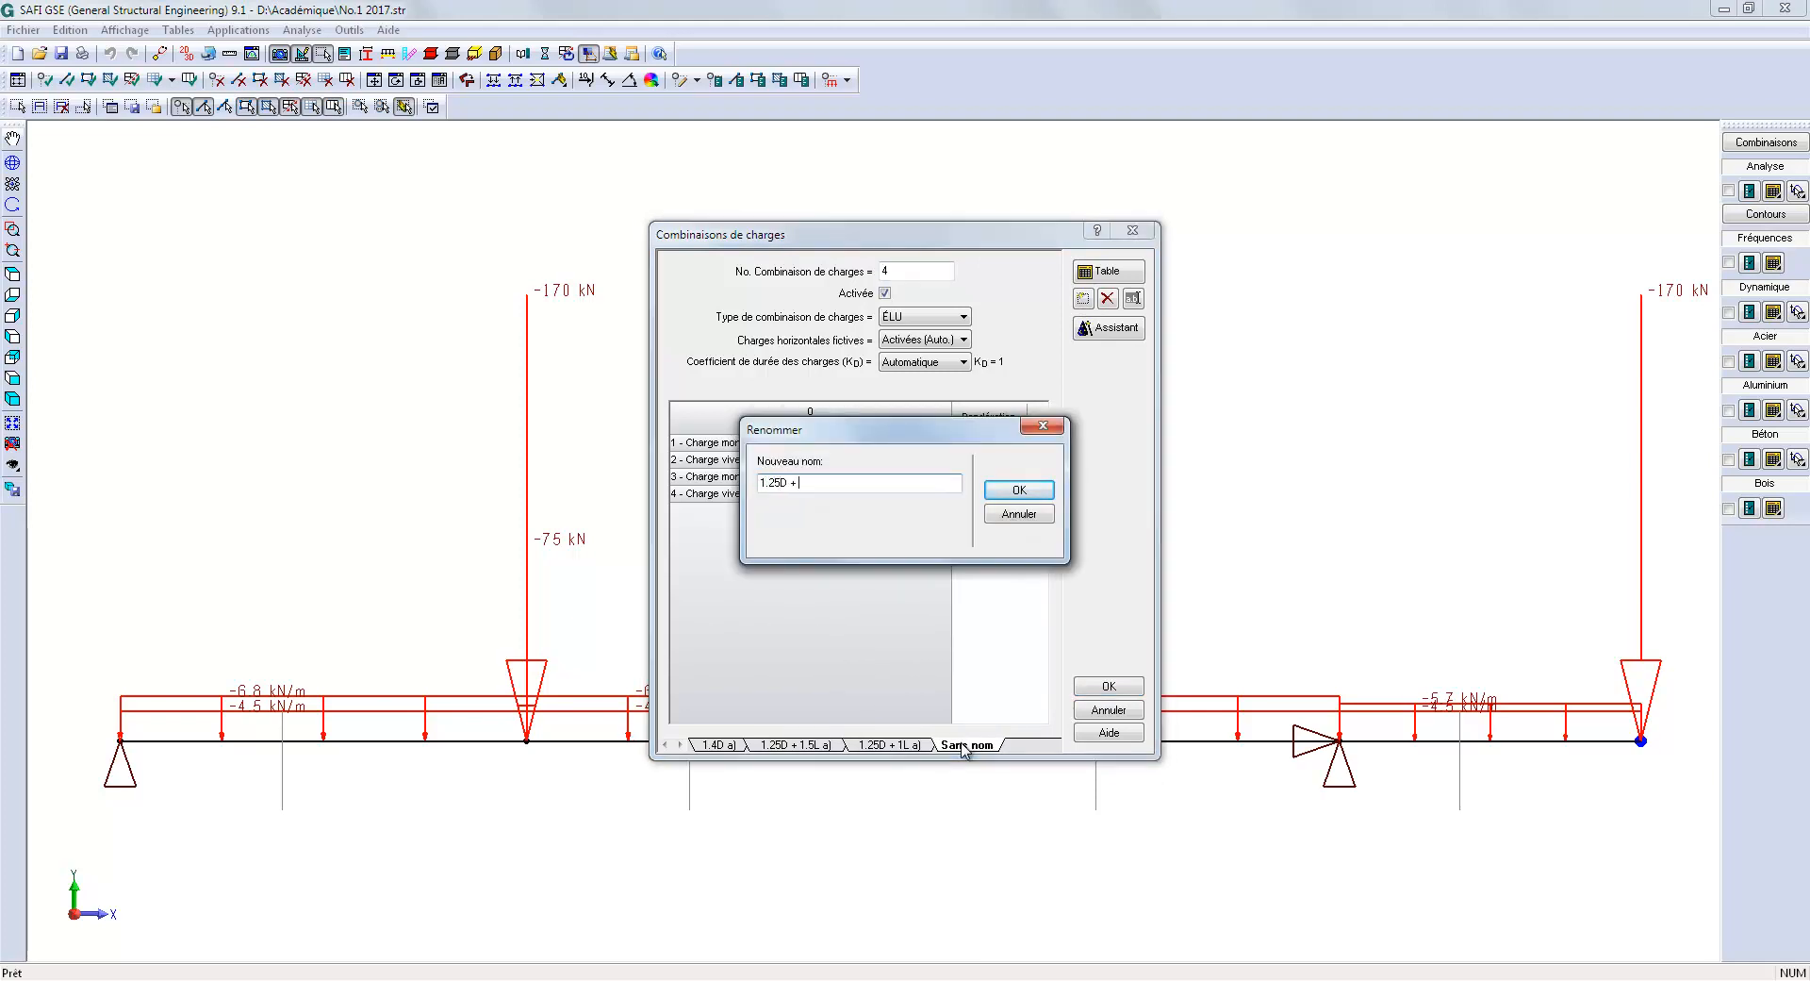
text( 1.5L b))
key(Return)
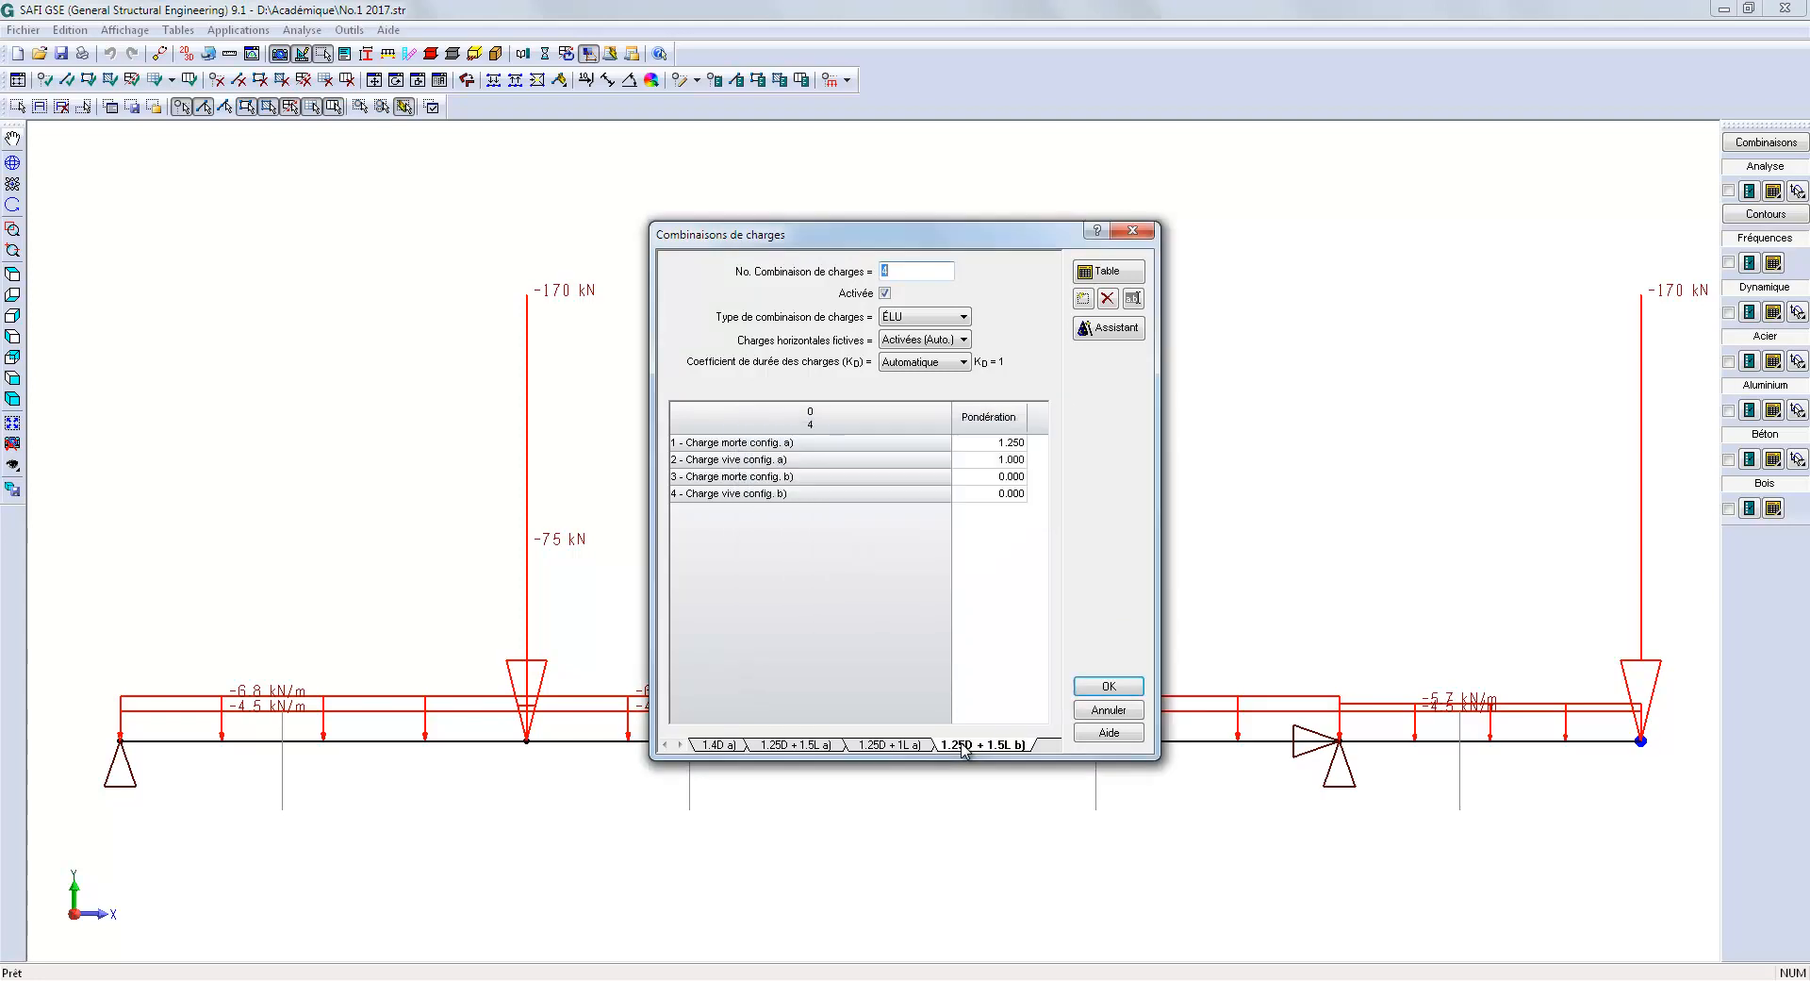
Step: Set the 1.25D + 1.5L b) factors to 0 for both config. a) loads, 1.25 for Charge morte config. b) and 1.5 for Charge vive config. b)
click(1015, 442)
text(0)
click(1010, 457)
text(0)
click(1007, 475)
text(1.25)
click(1005, 495)
text(1)
click(1018, 535)
click(897, 746)
click(992, 746)
Step: Duplicate the 1.25D + 1.5L b) combination and name the copy 1.25D + 1L b)
click(1084, 298)
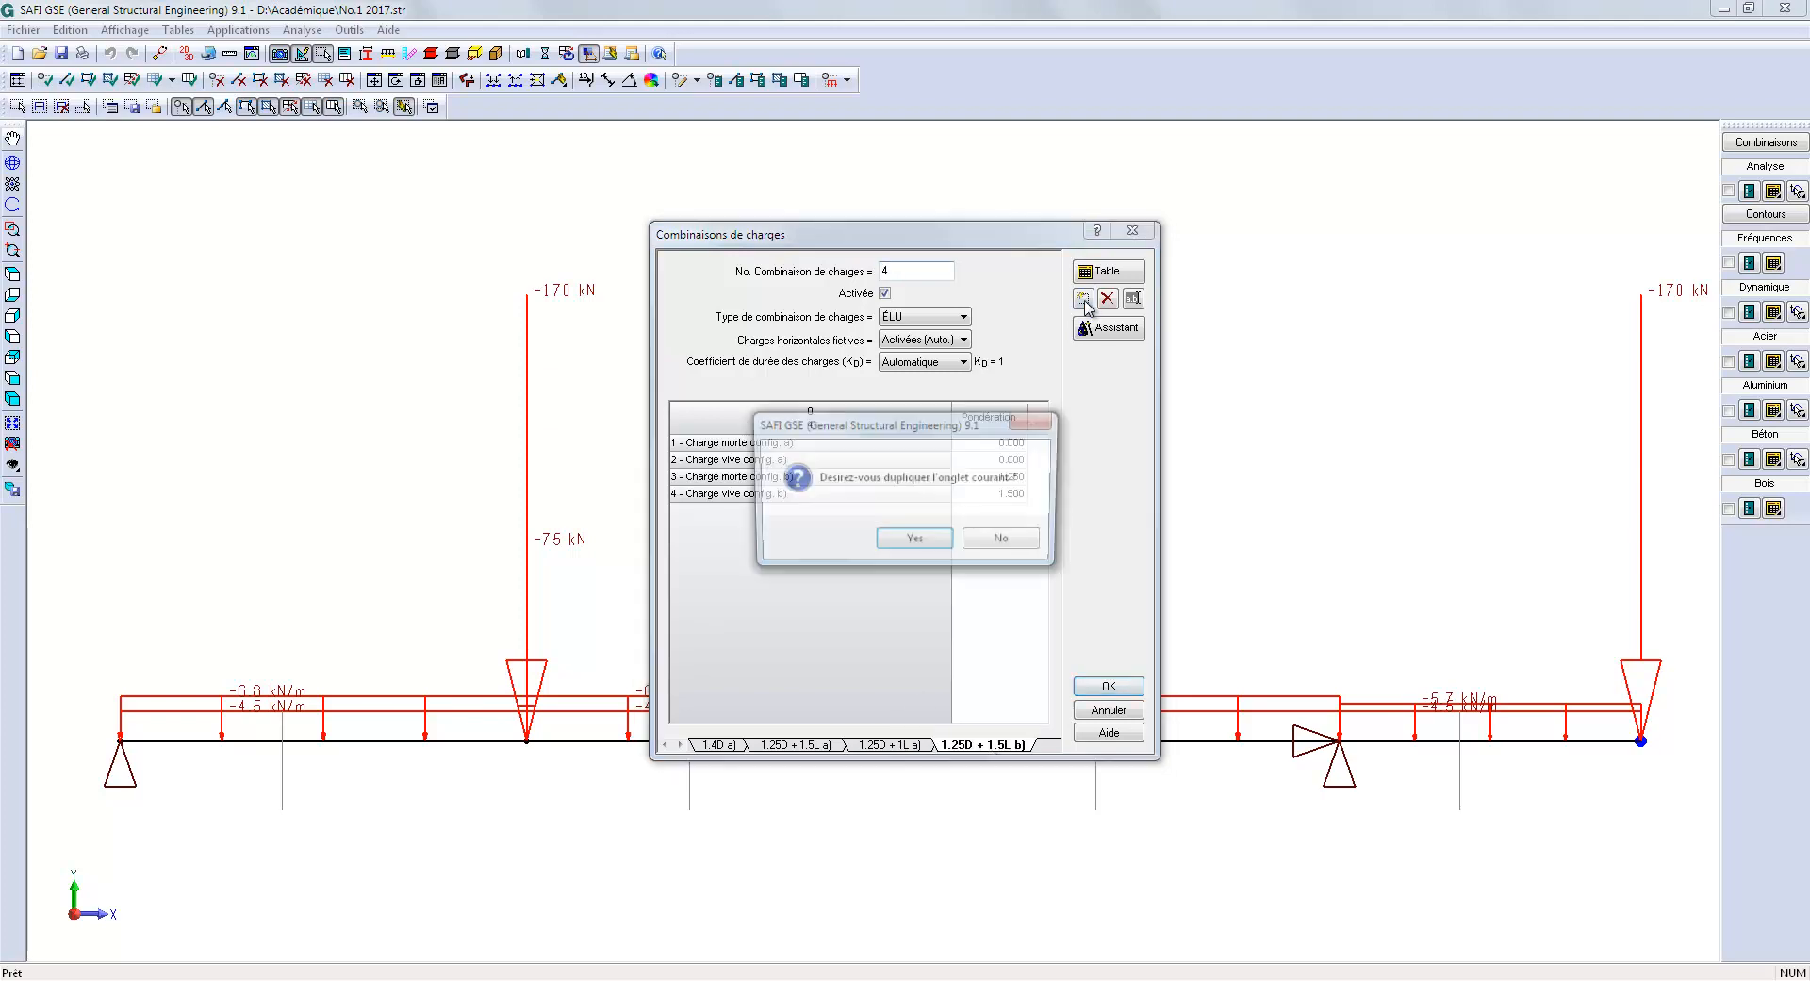
click(929, 540)
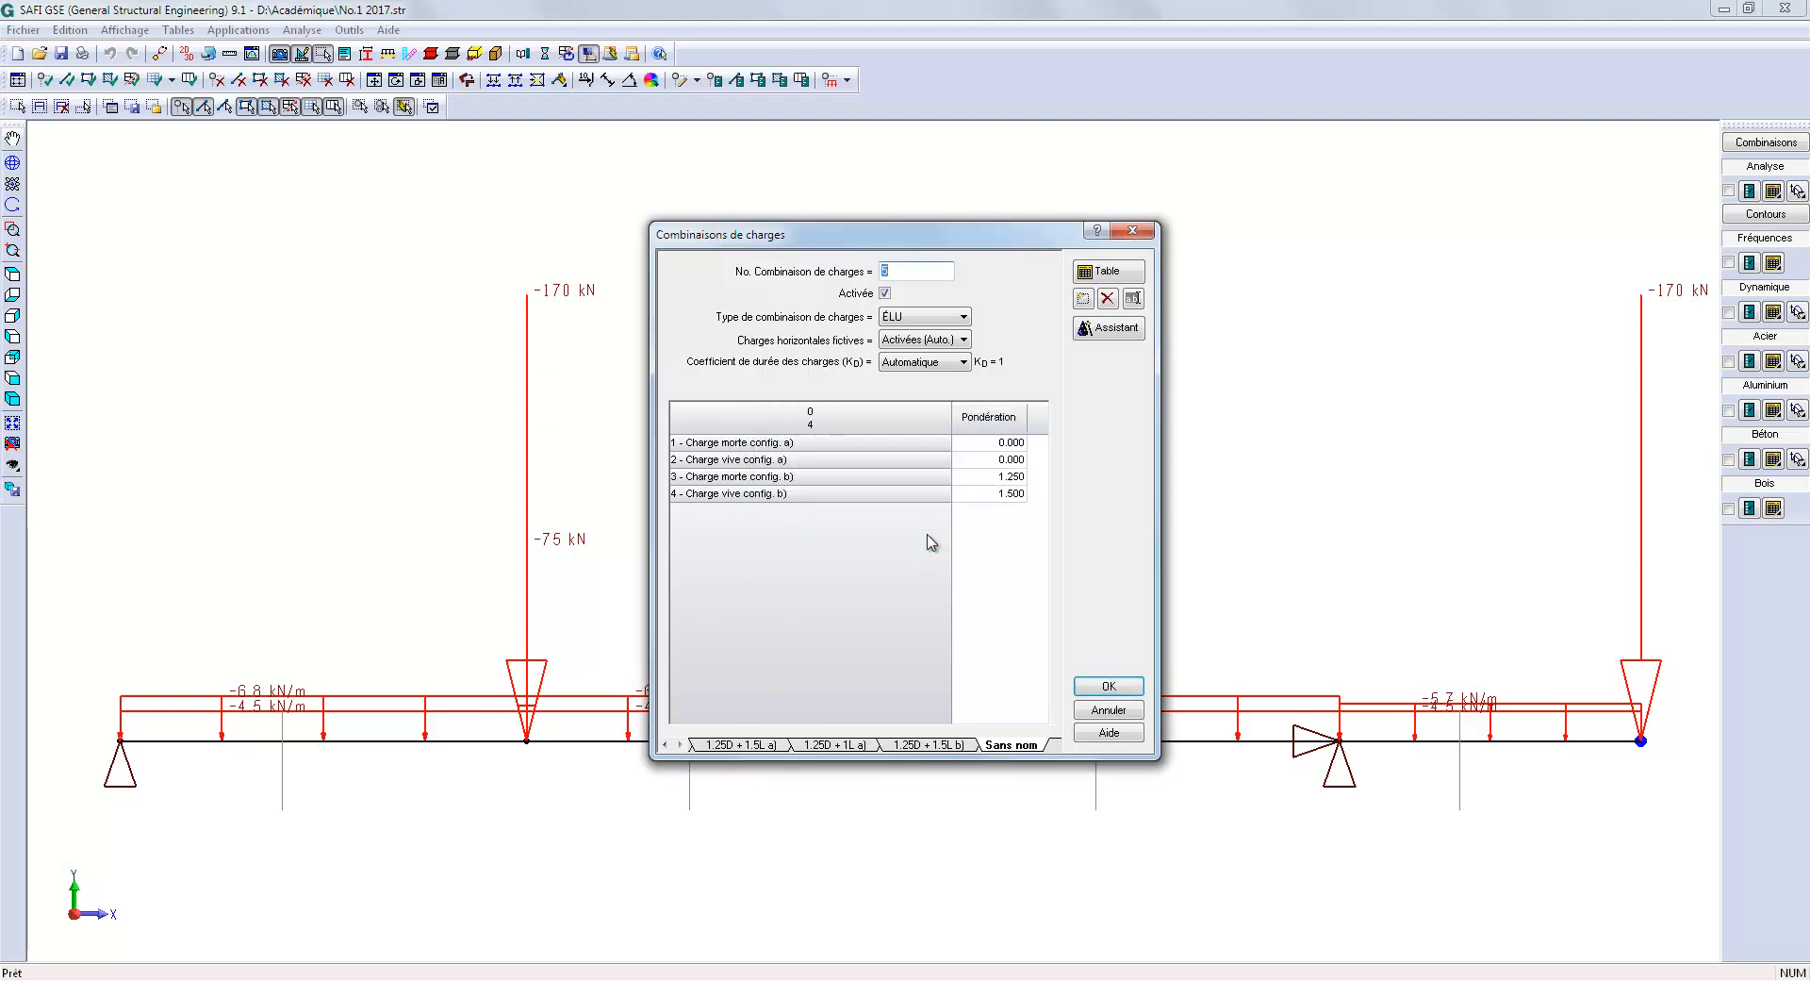
double_click(1002, 746)
text(1.25D)
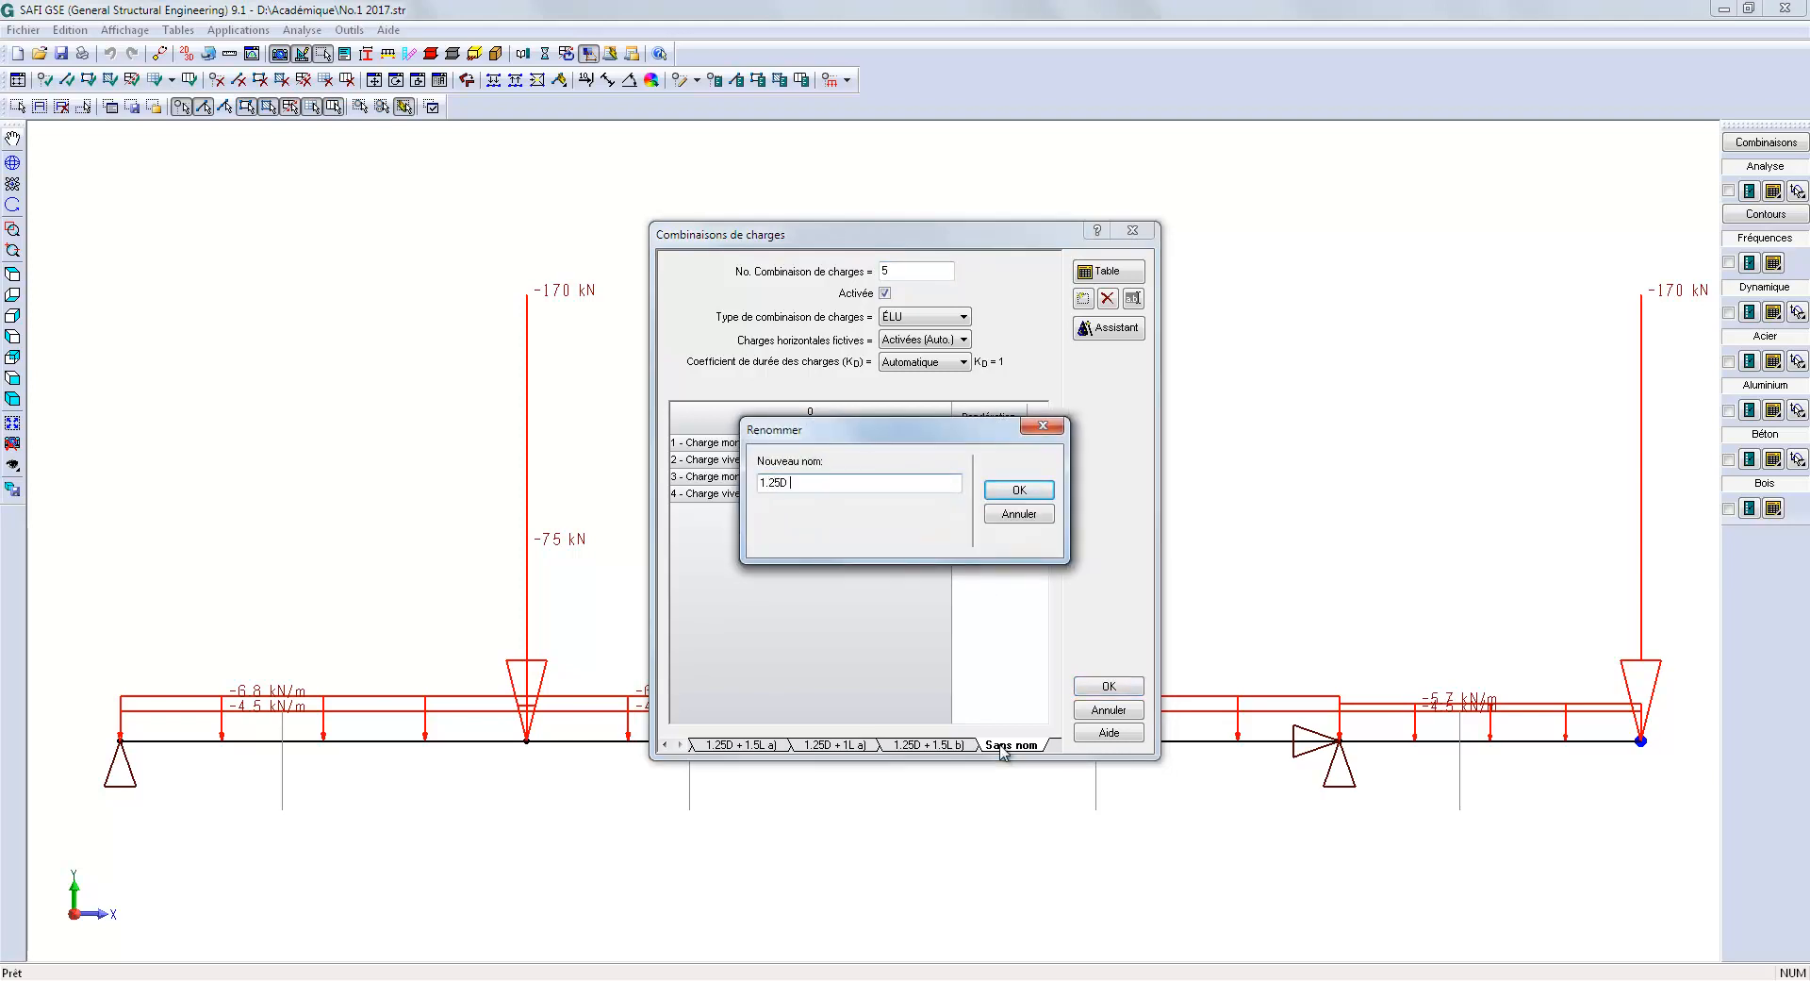
text( + 1L b))
click(1004, 491)
Step: Set the Charge vive config. b) factor of the 1.25D + 1L b) combination to 1
click(1001, 494)
text(1)
click(1000, 548)
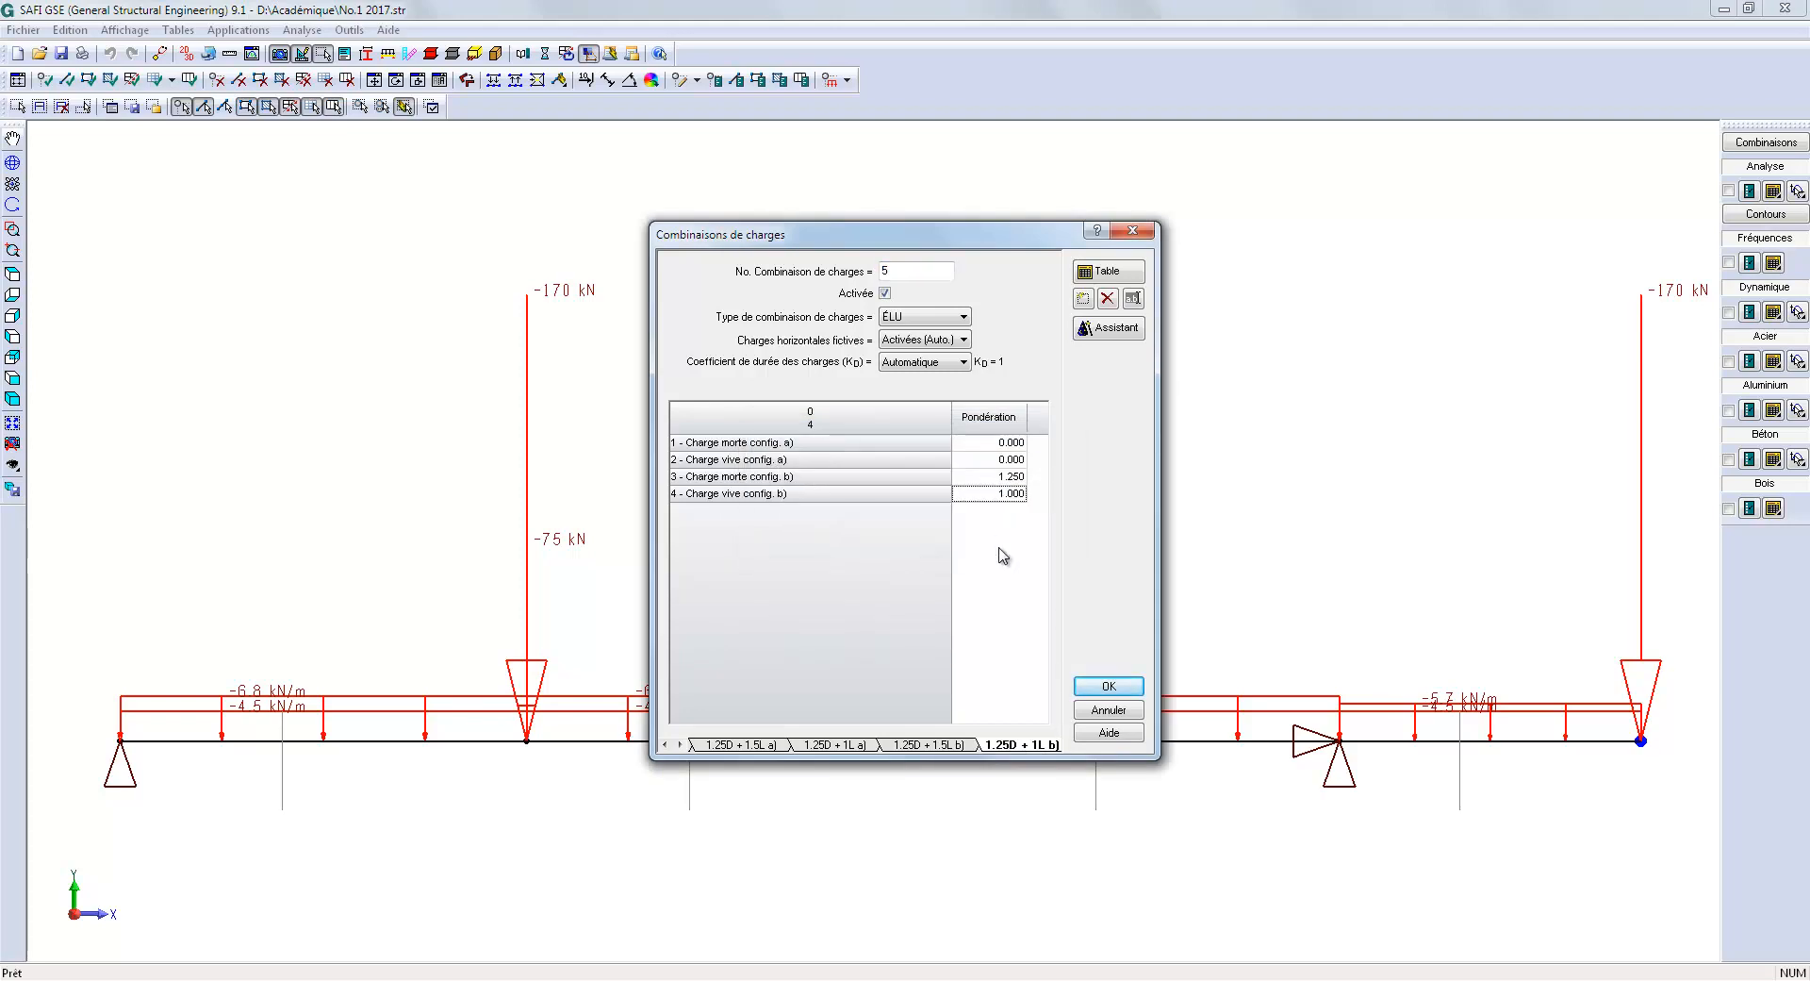